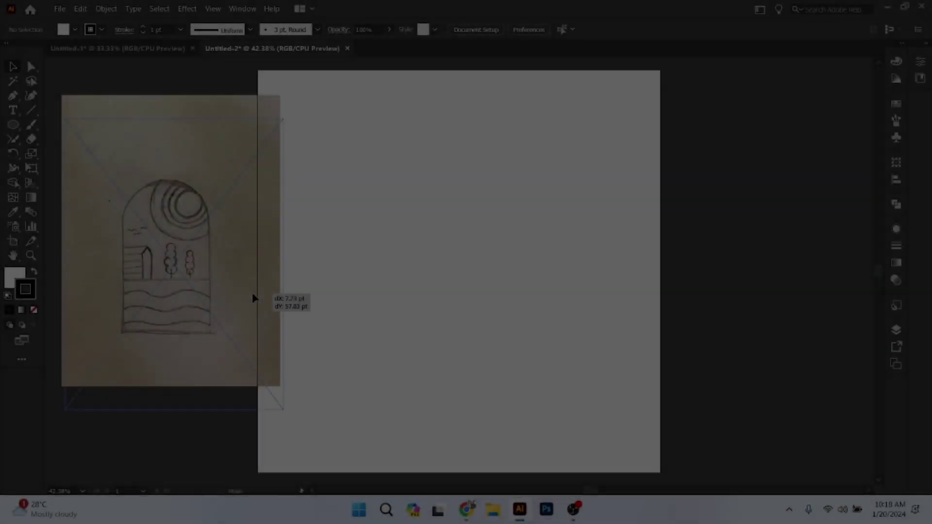
- Move the pencil sketch photo beside the artboard and pick the Rectangle Tool
{"action": "left_click_drag", "start_coordinate": [252, 294], "coordinate": [252, 294]}
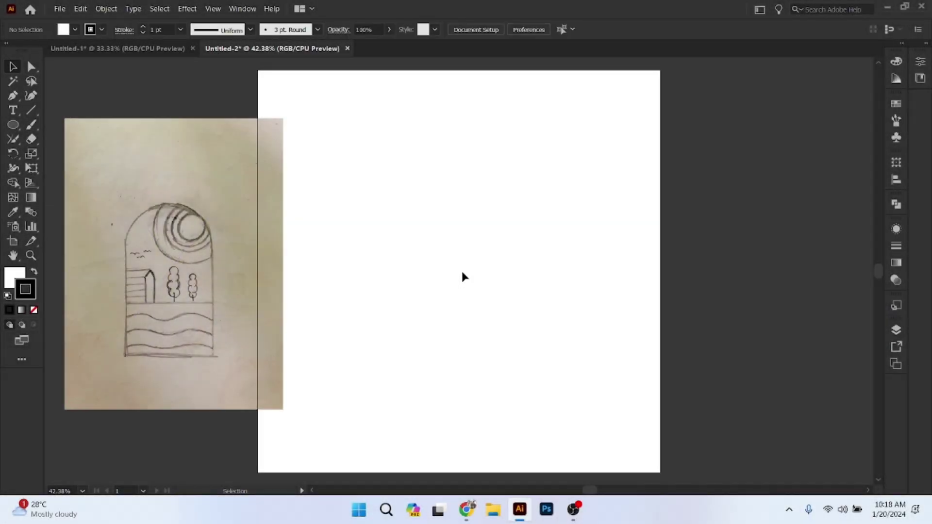
{"action": "left_click", "coordinate": [16, 129]}
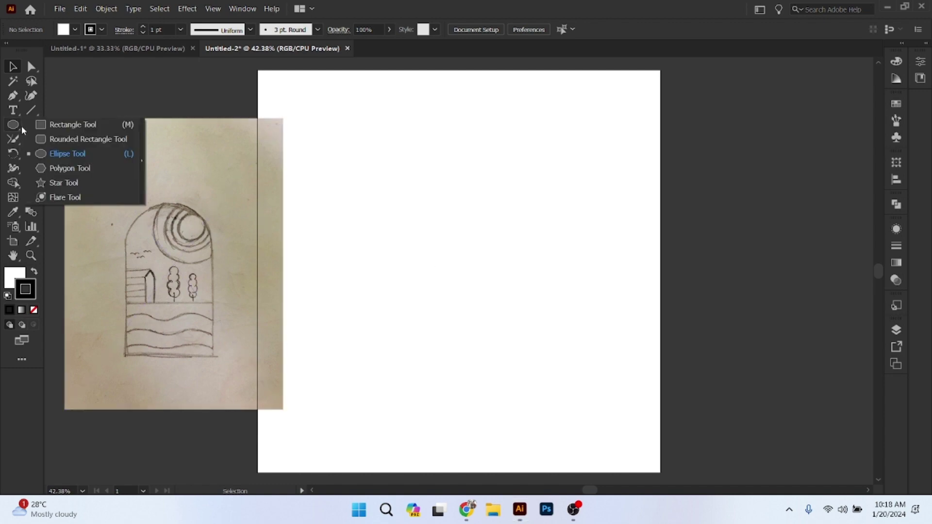
{"action": "left_click", "coordinate": [73, 125]}
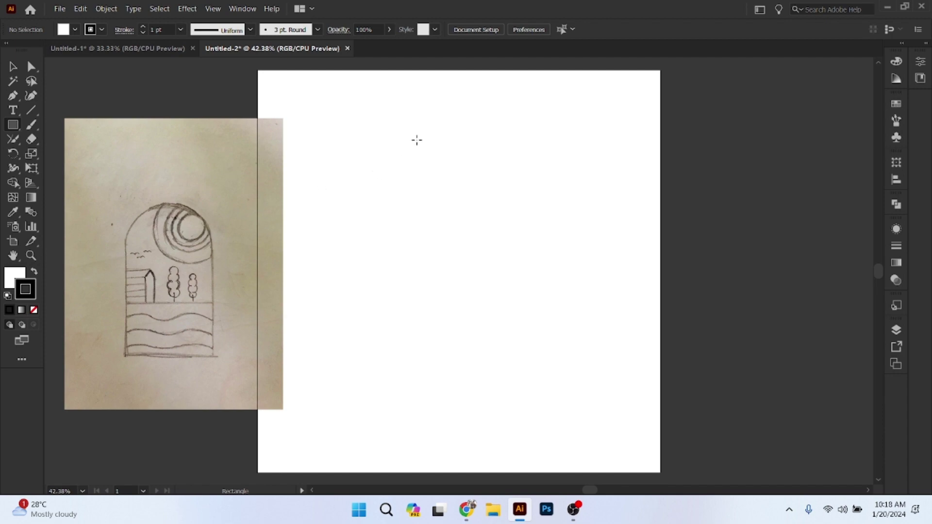
- Draw a tall rectangle about 381.93 by 674.7 pt with a 5 pt stroke
{"action": "left_click_drag", "start_coordinate": [416, 140], "coordinate": [587, 412]}
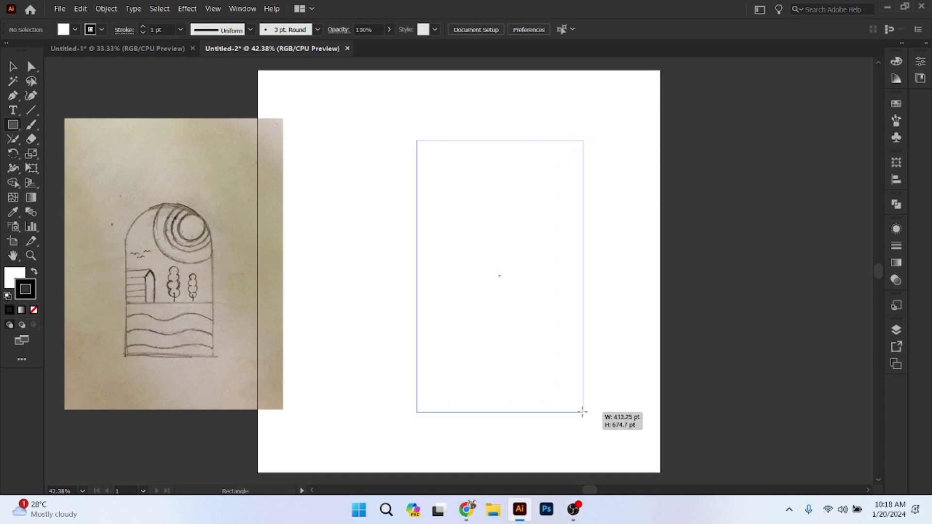
{"action": "left_click_drag", "start_coordinate": [587, 412], "coordinate": [570, 412]}
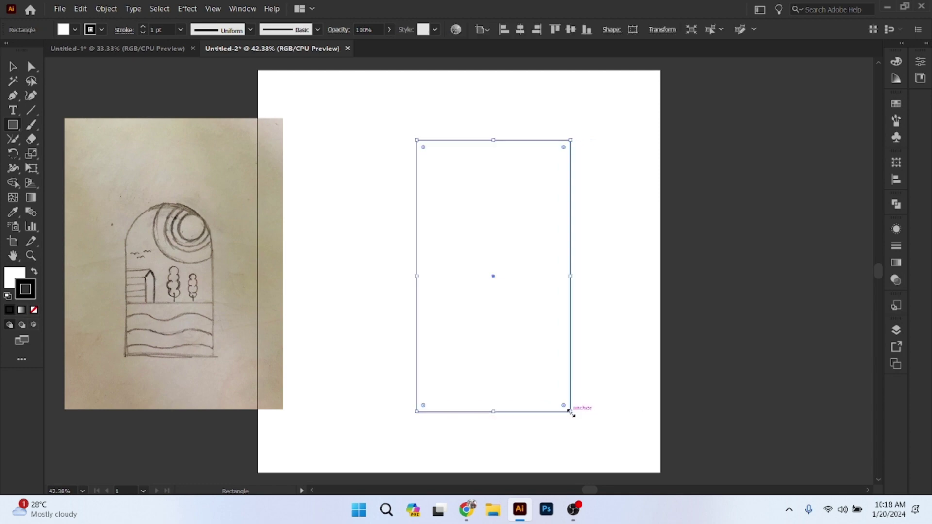
{"action": "left_click", "coordinate": [180, 30]}
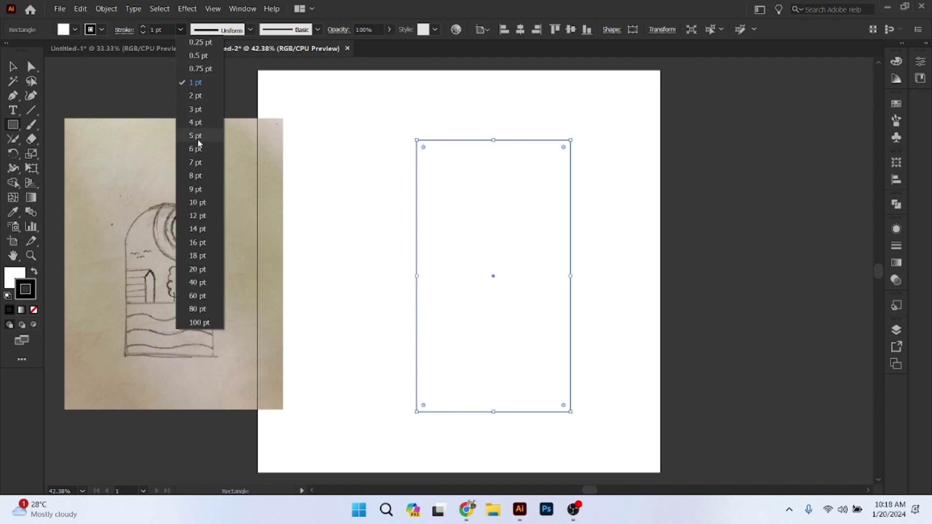
{"action": "left_click", "coordinate": [197, 135]}
{"action": "left_click", "coordinate": [180, 30]}
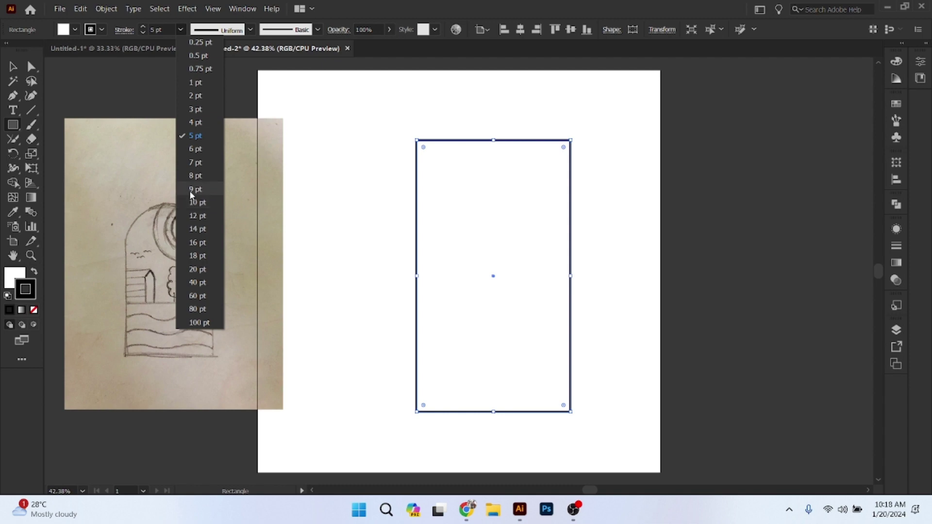
{"action": "left_click", "coordinate": [15, 71]}
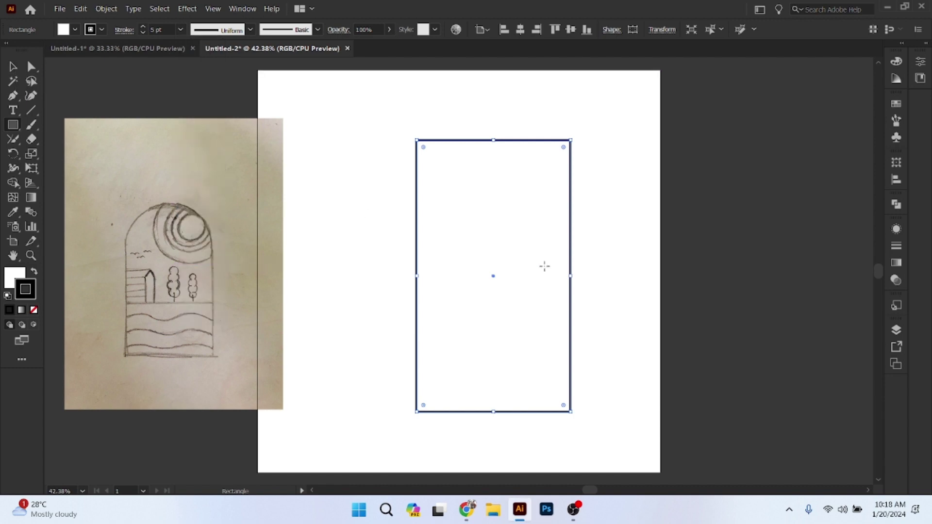
- Centre the rectangle horizontally and vertically on the artboard
{"action": "left_click", "coordinate": [16, 69]}
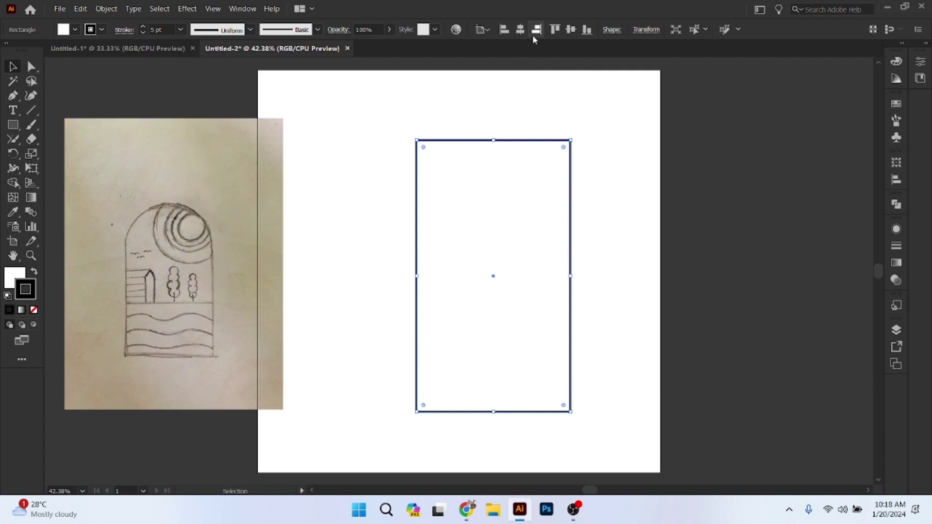
{"action": "left_click", "coordinate": [520, 29]}
{"action": "left_click", "coordinate": [571, 29]}
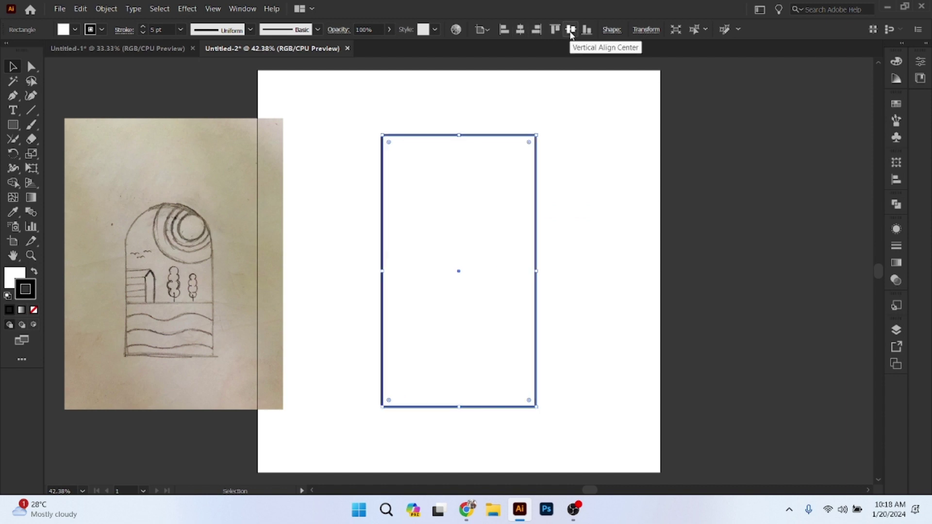
- Round the rectangle's two top corners fully into a semicircular arch
{"action": "left_click", "coordinate": [31, 67]}
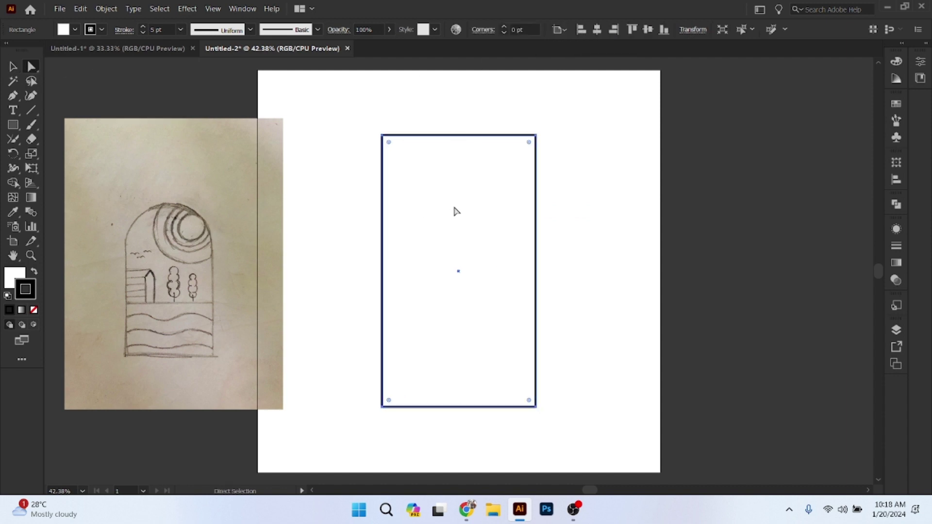
{"action": "left_click_drag", "start_coordinate": [369, 126], "coordinate": [404, 163]}
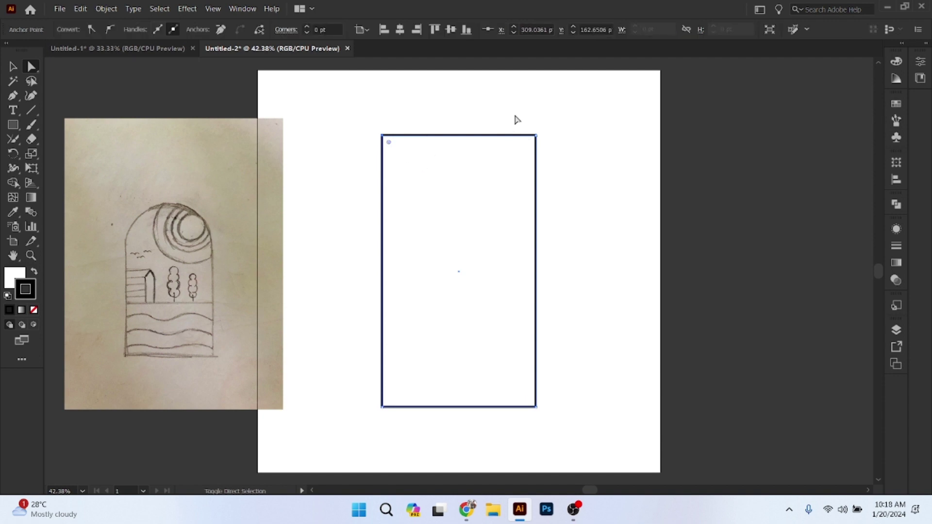
{"action": "left_click_drag", "start_coordinate": [515, 119], "coordinate": [557, 177]}
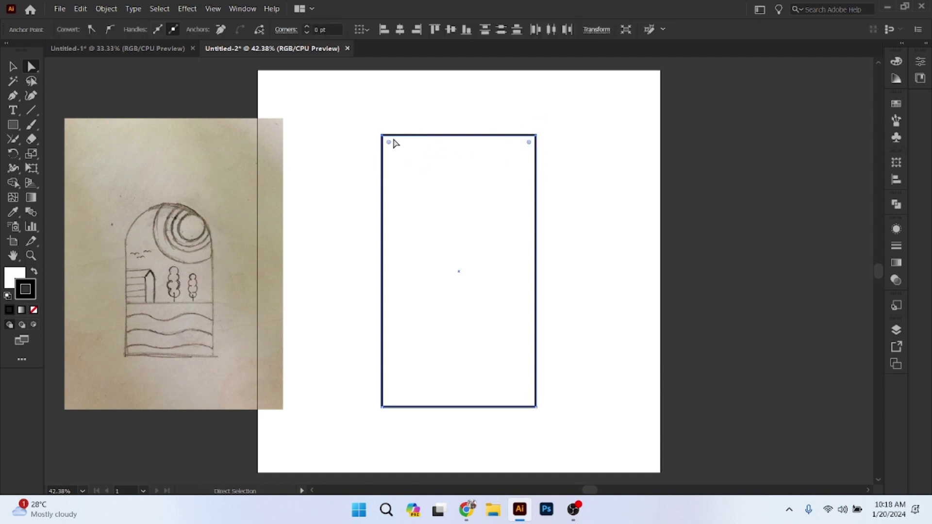
{"action": "left_click_drag", "start_coordinate": [389, 143], "coordinate": [520, 369]}
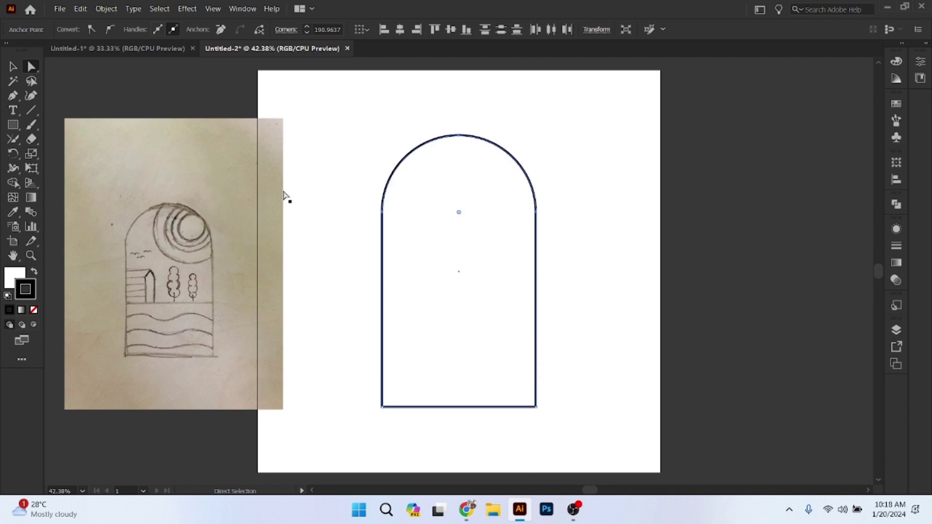
{"action": "left_click", "coordinate": [14, 68]}
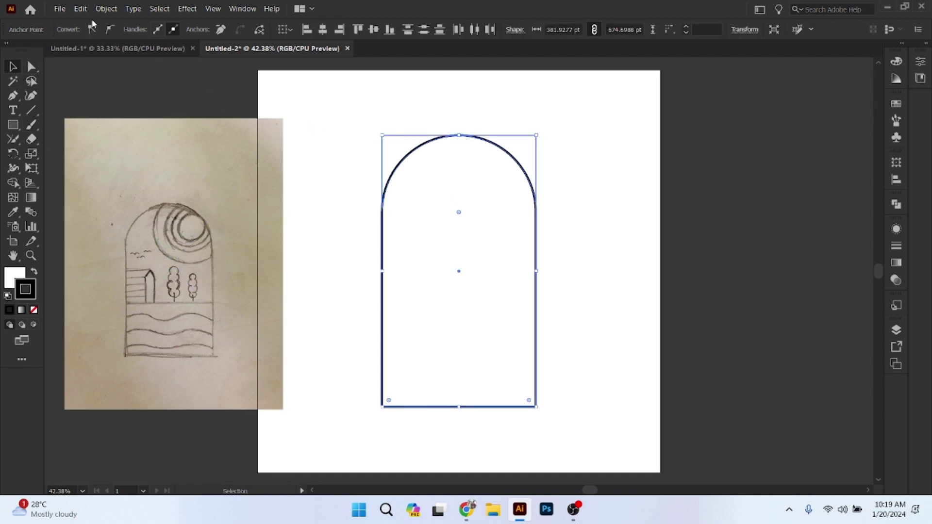
- Lock the arch outline with Object > Lock > Selection and pick the Ellipse Tool
{"action": "left_click", "coordinate": [105, 9]}
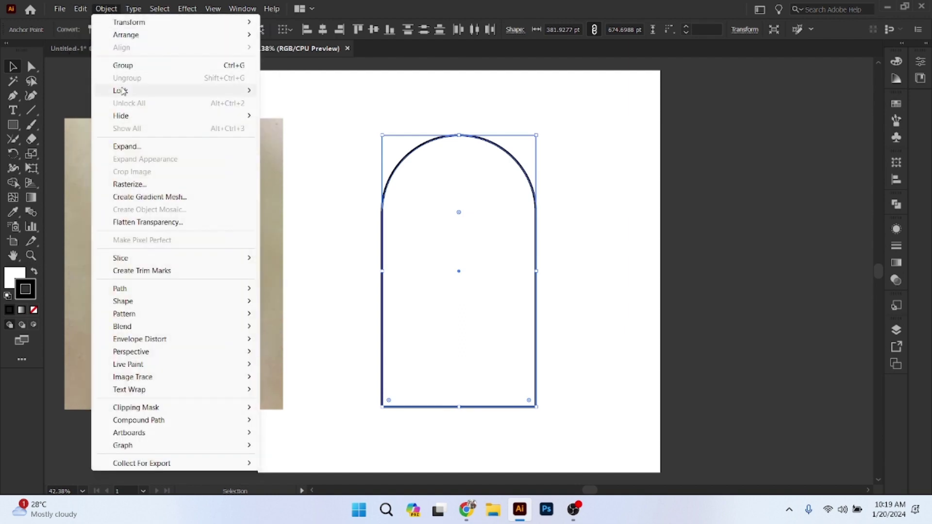
{"action": "mouse_move", "coordinate": [120, 91]}
{"action": "left_click", "coordinate": [294, 92]}
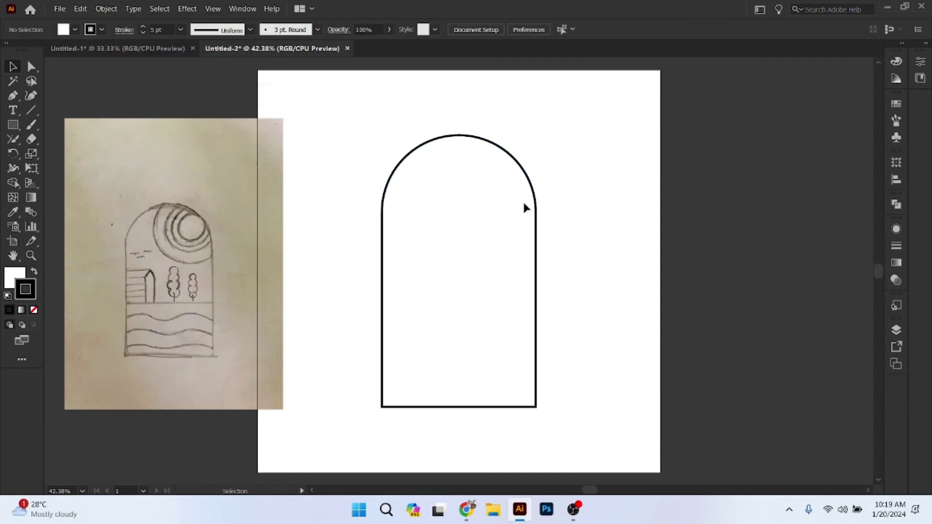
{"action": "right_click", "coordinate": [13, 125]}
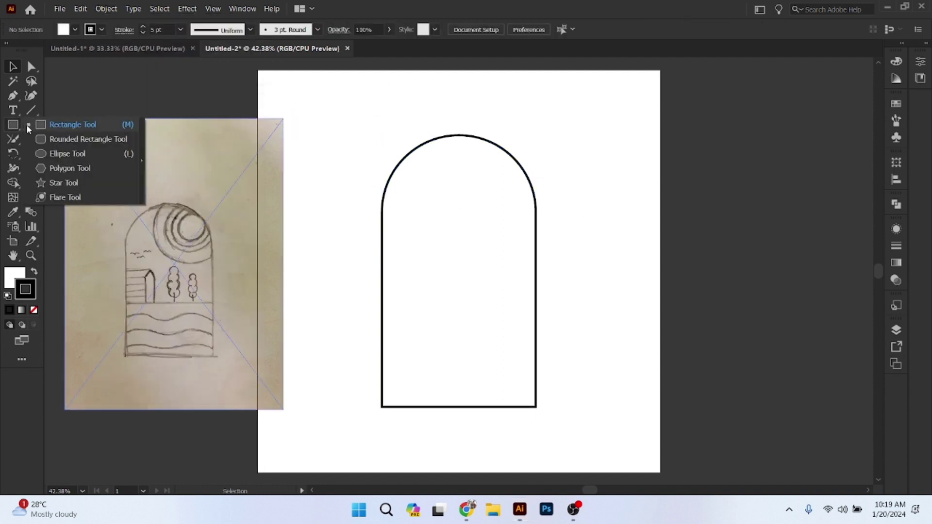
{"action": "left_click", "coordinate": [54, 154]}
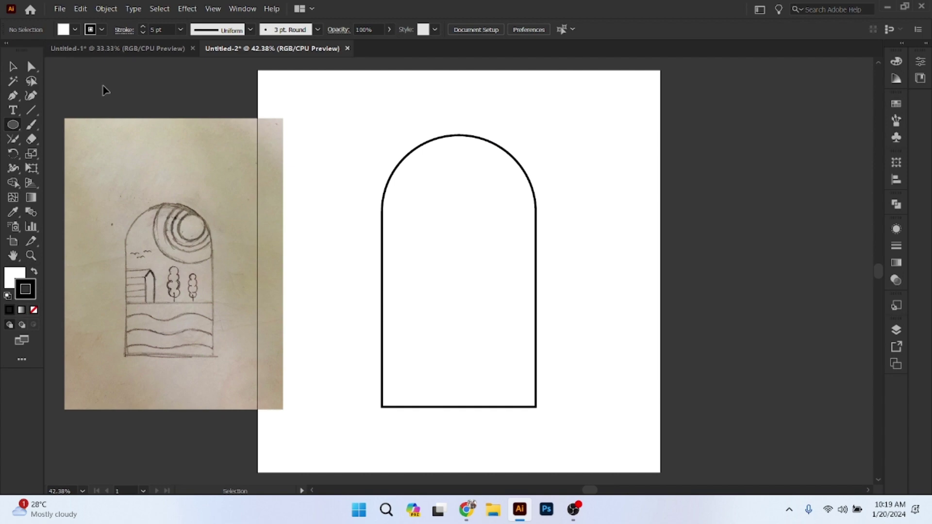
- Undo back to the square rectangle, redo the rounded arch top, and deselect
{"action": "key", "text": "ctrl+a"}
{"action": "key", "text": "ctrl+z"}
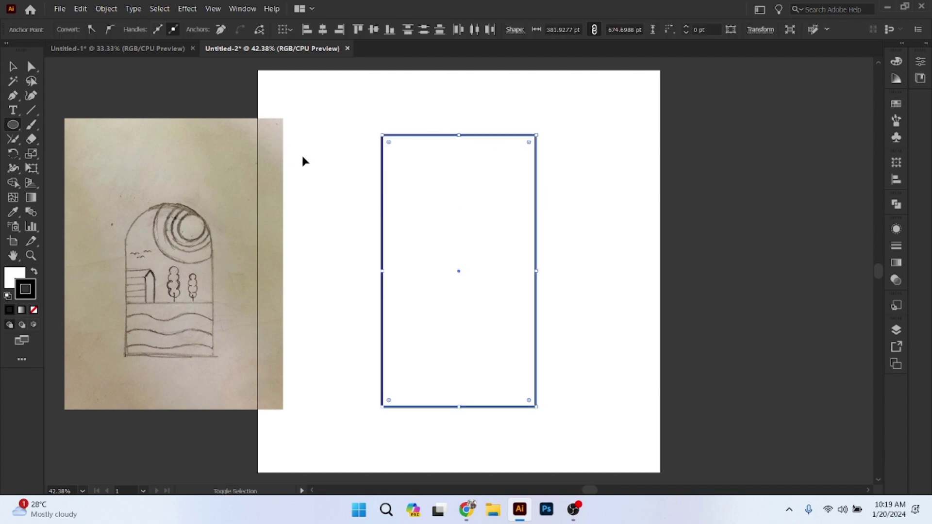
{"action": "key", "text": "ctrl+shift+z"}
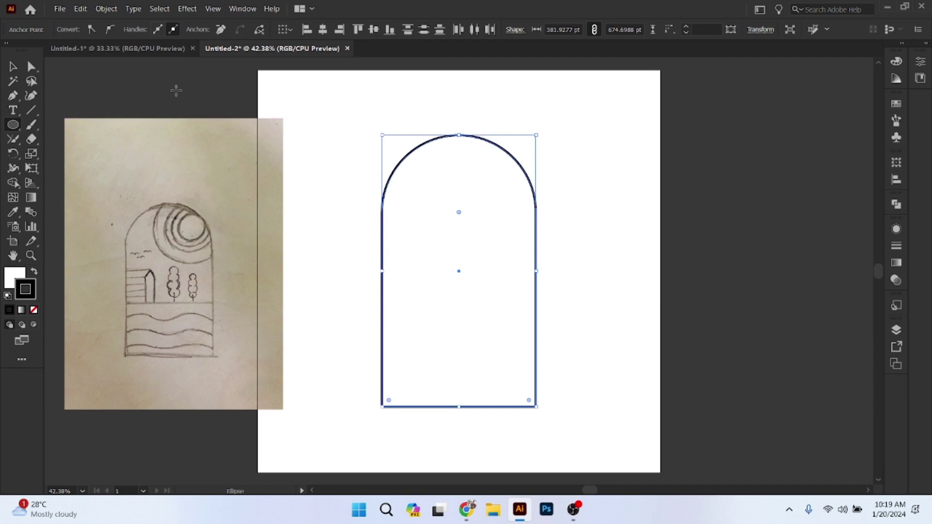
{"action": "left_click", "coordinate": [13, 67]}
{"action": "left_click", "coordinate": [577, 198]}
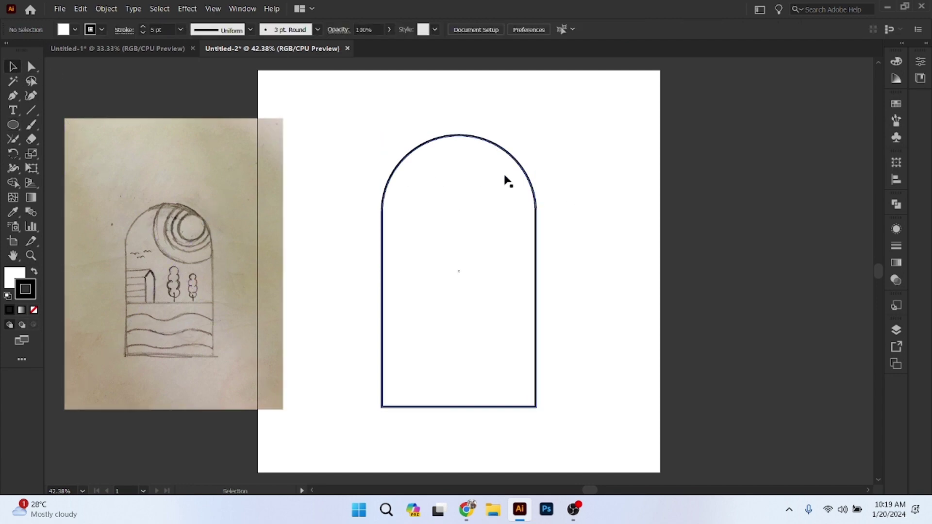
- Draw a small sun circle at the arch's top-right
{"action": "left_click", "coordinate": [14, 127]}
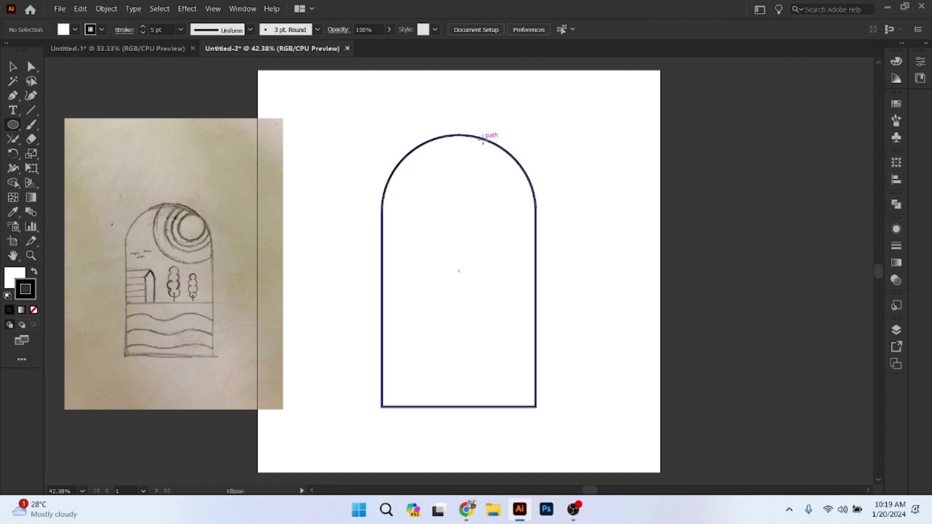
{"action": "left_click_drag", "start_coordinate": [483, 139], "coordinate": [530, 195]}
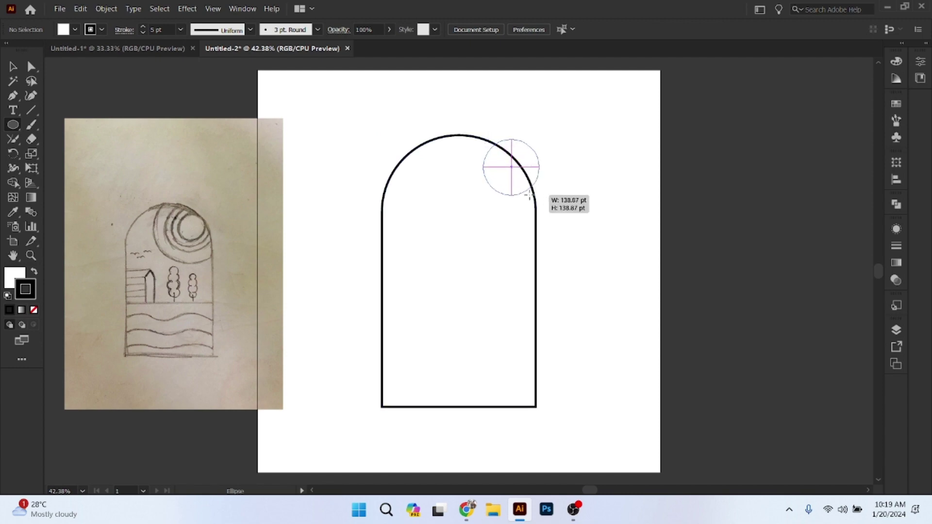
{"action": "left_click_drag", "start_coordinate": [530, 195], "coordinate": [542, 199]}
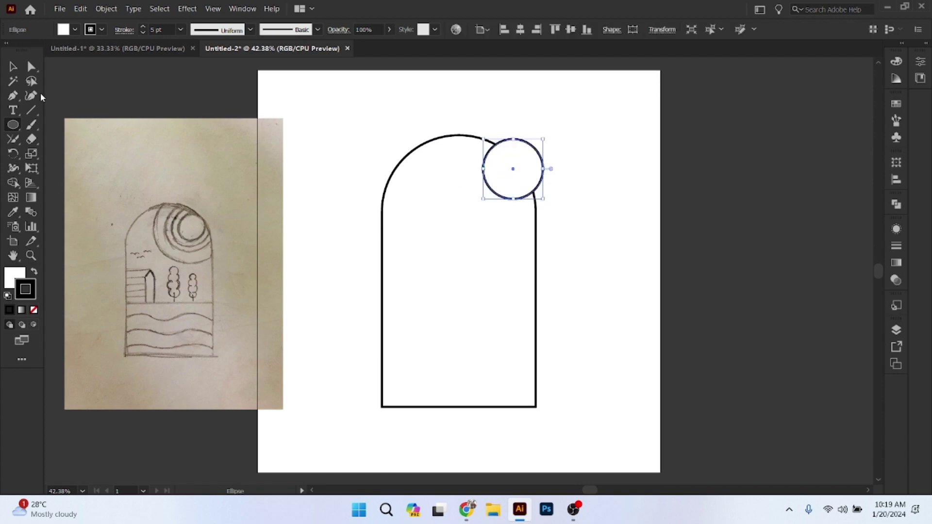
- Set the circle's fill to None and move it up and left inside the arch
{"action": "left_click", "coordinate": [13, 67]}
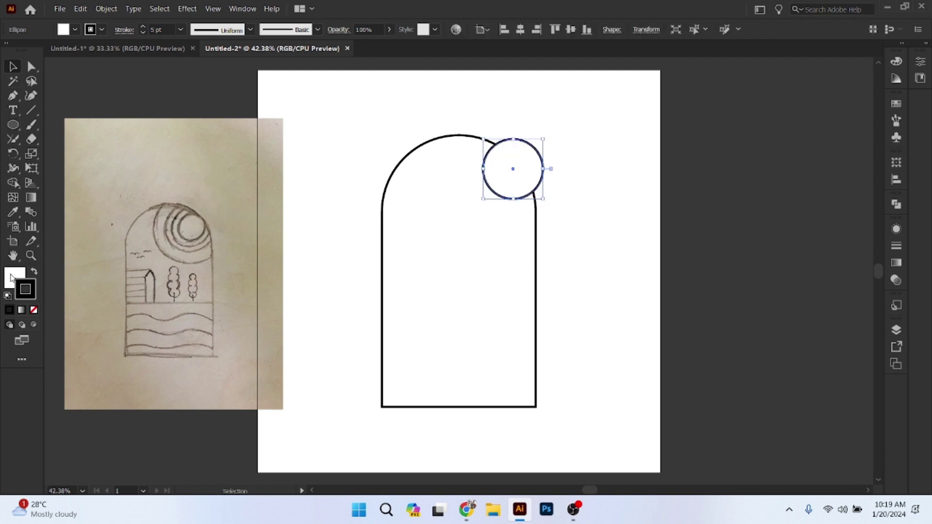
{"action": "left_click", "coordinate": [9, 309]}
{"action": "left_click", "coordinate": [34, 309]}
{"action": "left_click", "coordinate": [494, 207], "text": "shift"}
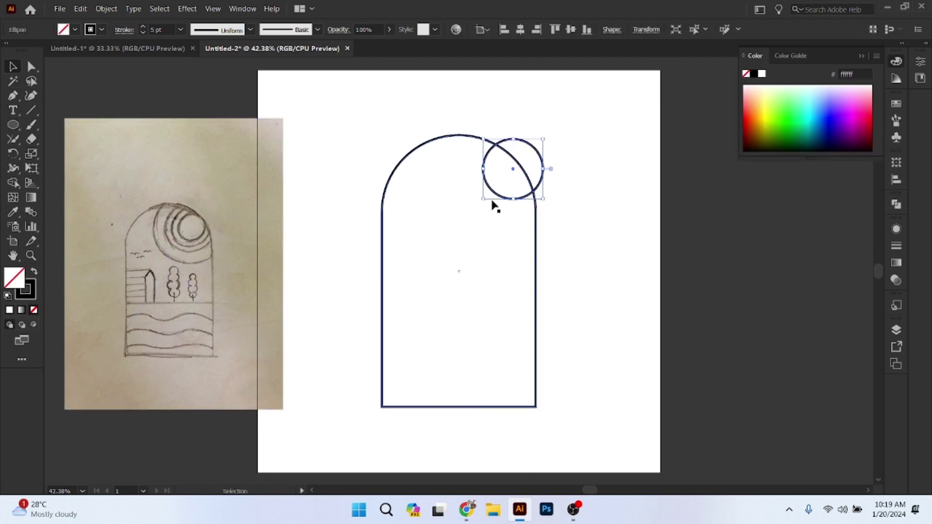
{"action": "left_click_drag", "start_coordinate": [494, 192], "coordinate": [484, 191]}
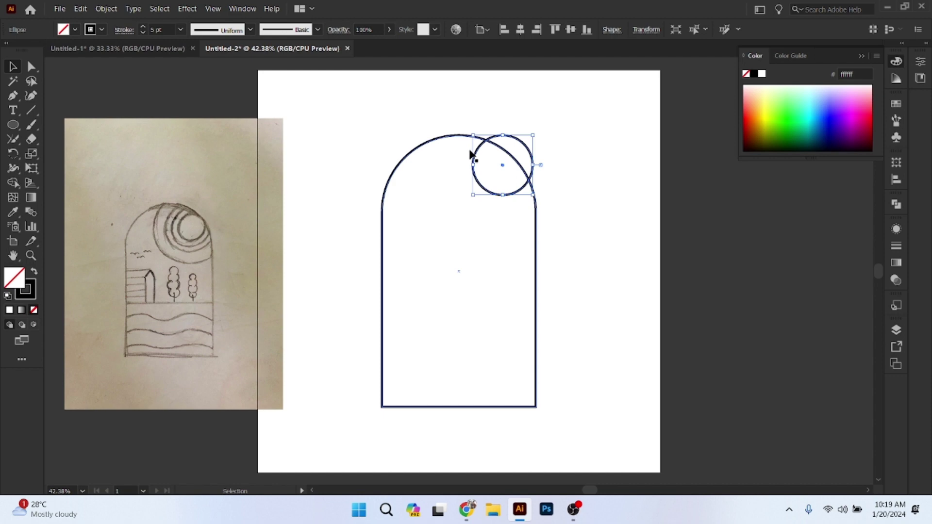
{"action": "left_click", "coordinate": [113, 9]}
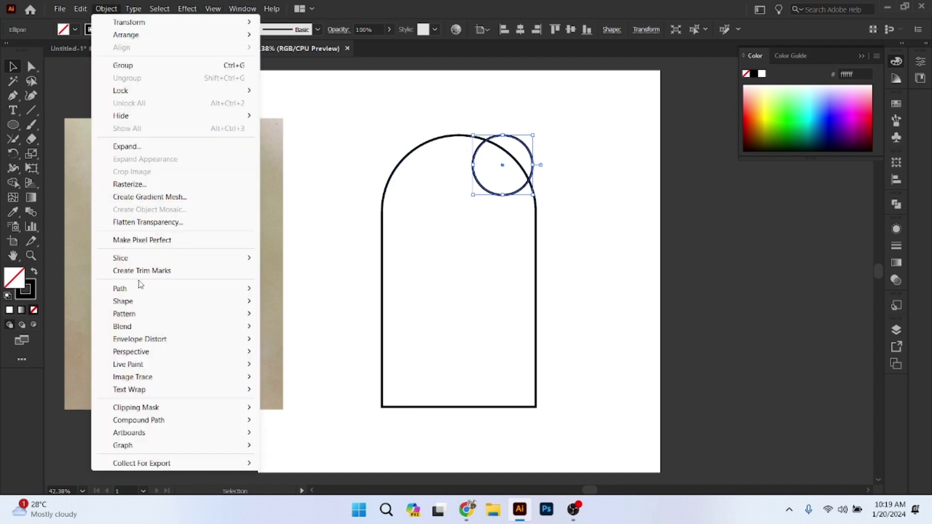
{"action": "mouse_move", "coordinate": [146, 288]}
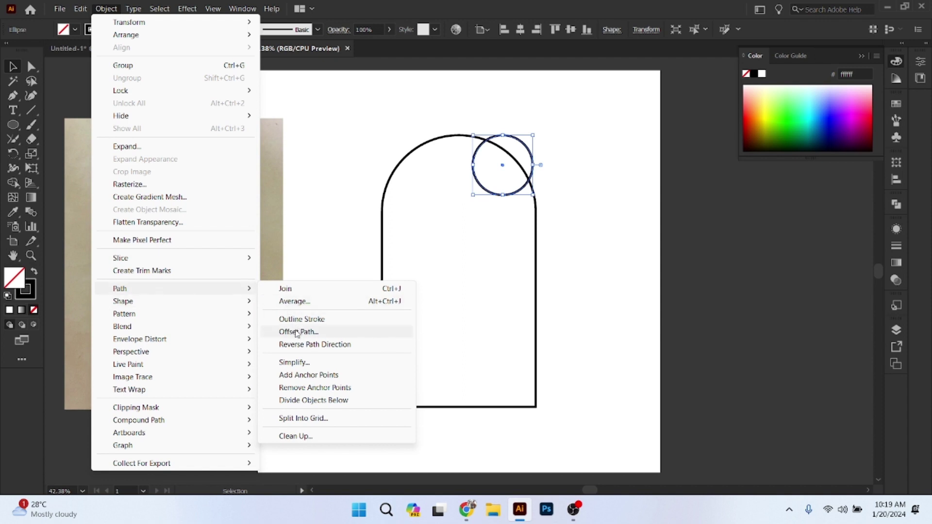
- Offset the sun circle by 35 pt with Round joins to make the first ring
{"action": "left_click", "coordinate": [297, 332]}
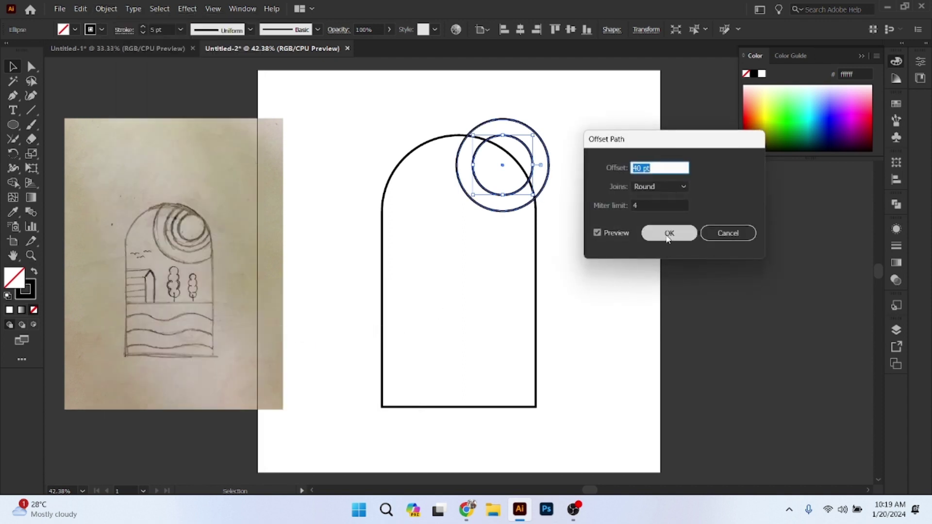
{"action": "left_click", "coordinate": [662, 187]}
{"action": "left_click", "coordinate": [661, 214]}
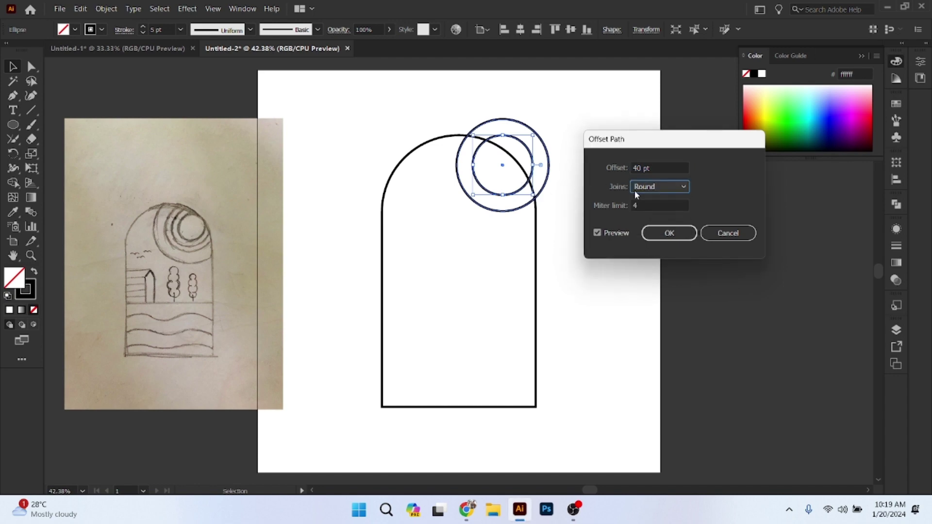
{"action": "left_click", "coordinate": [646, 167]}
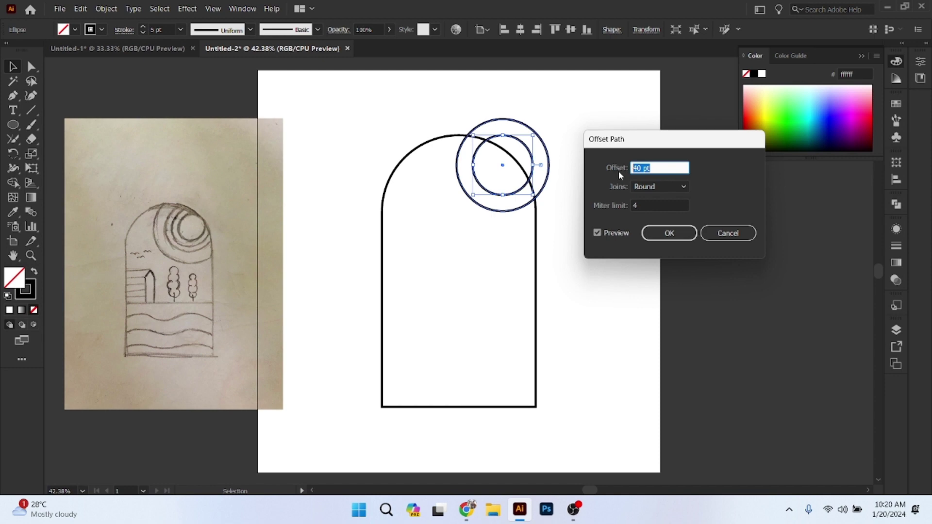
{"action": "type", "text": "35"}
{"action": "left_click", "coordinate": [597, 232]}
{"action": "left_click", "coordinate": [597, 233]}
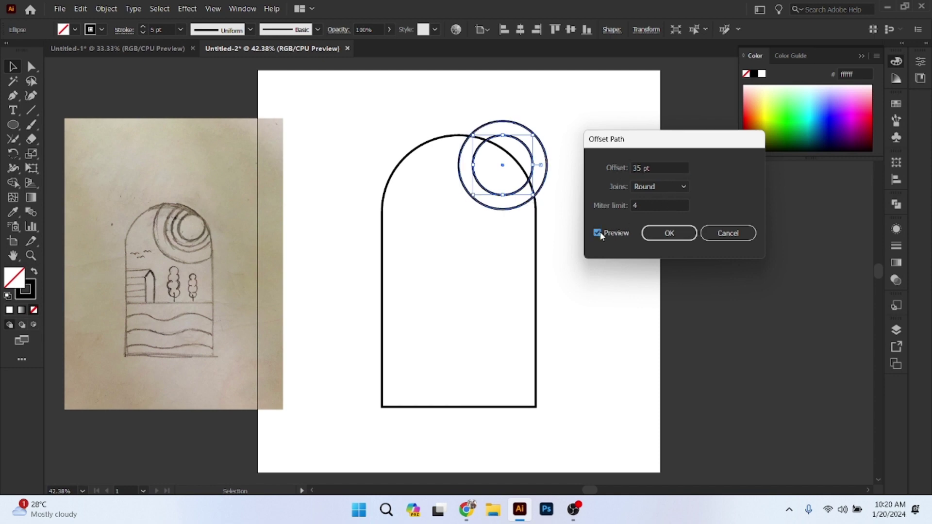
{"action": "left_click", "coordinate": [658, 238]}
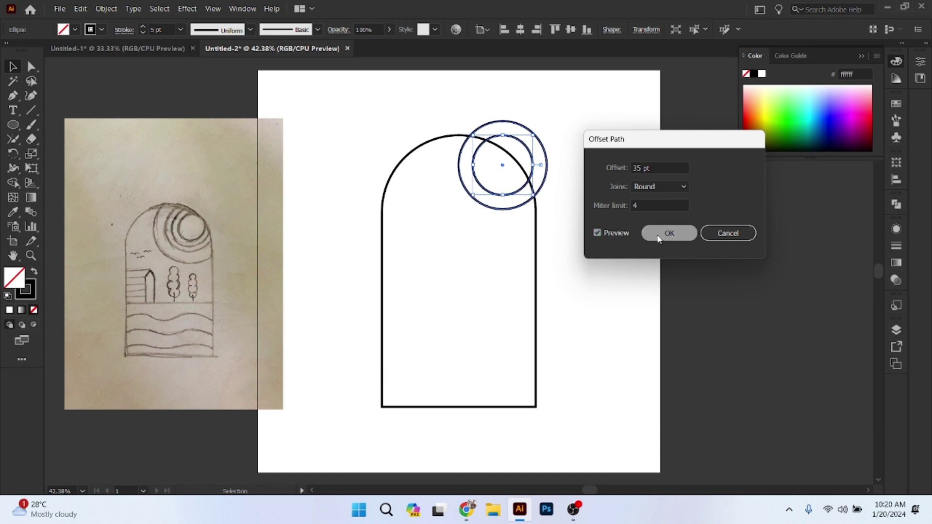
- Offset the new ring outward by 45 pt to add a second ring
{"action": "left_click", "coordinate": [103, 10]}
{"action": "mouse_move", "coordinate": [174, 289]}
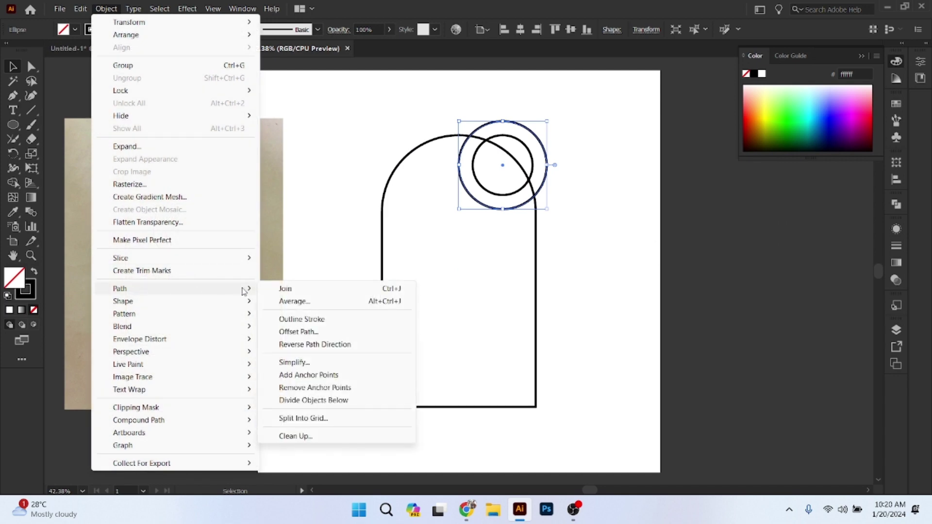
{"action": "left_click", "coordinate": [298, 331]}
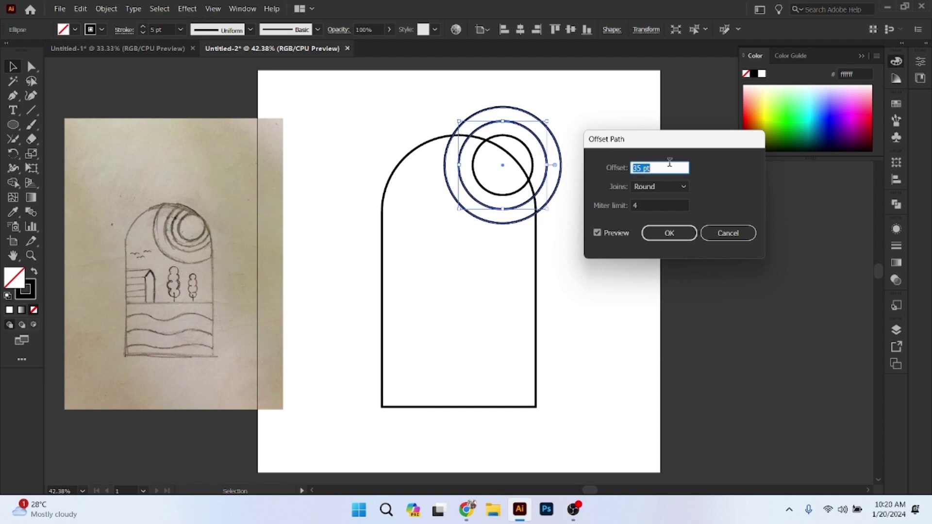
{"action": "type", "text": "45"}
{"action": "left_click", "coordinate": [597, 233]}
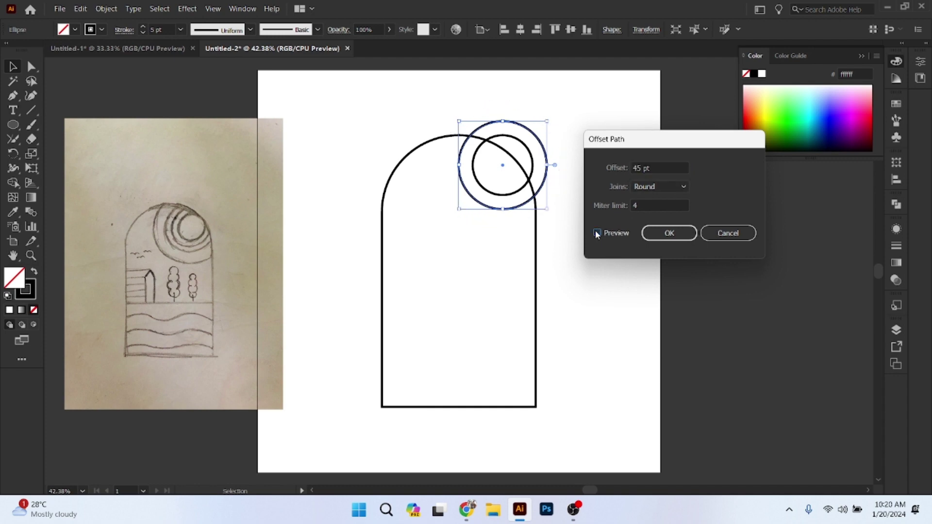
{"action": "left_click", "coordinate": [597, 233]}
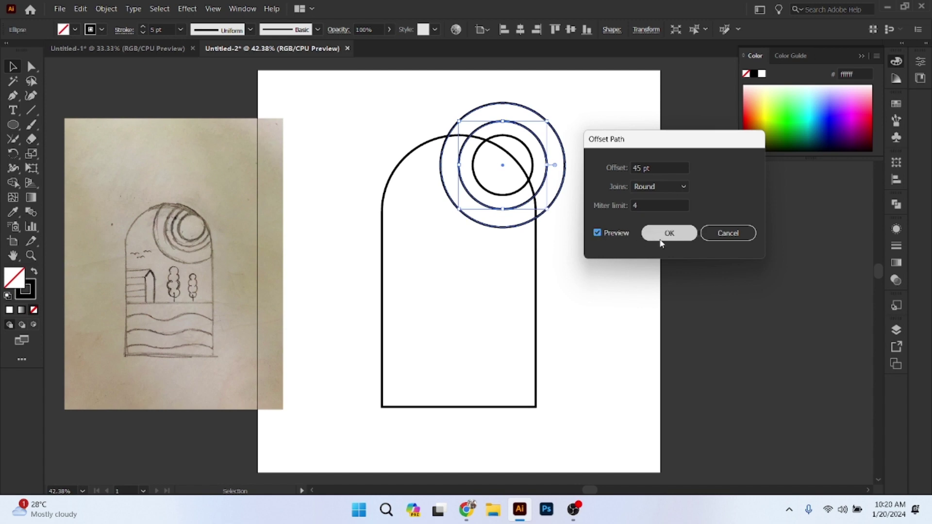
{"action": "left_click", "coordinate": [669, 233]}
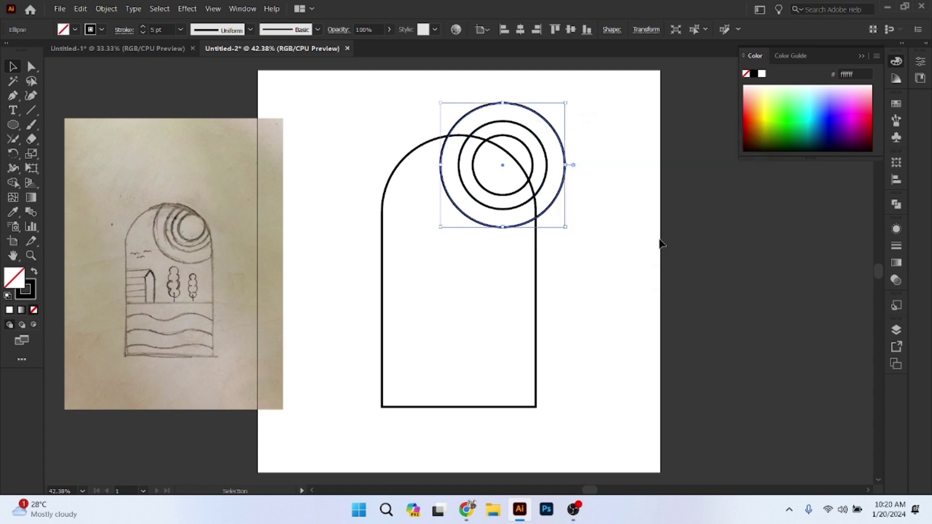
- Offset again by 55 pt for a third ring, then select the arch and rings
{"action": "left_click", "coordinate": [106, 9]}
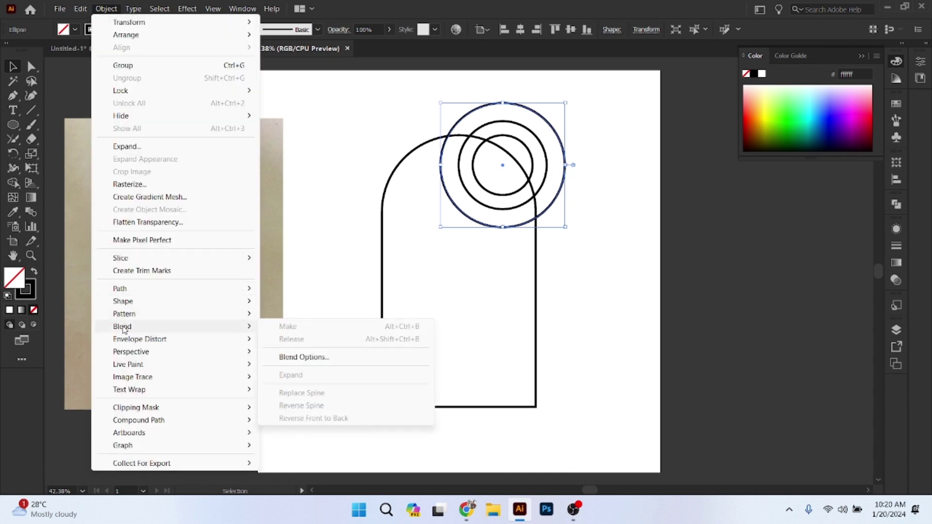
{"action": "mouse_move", "coordinate": [175, 288]}
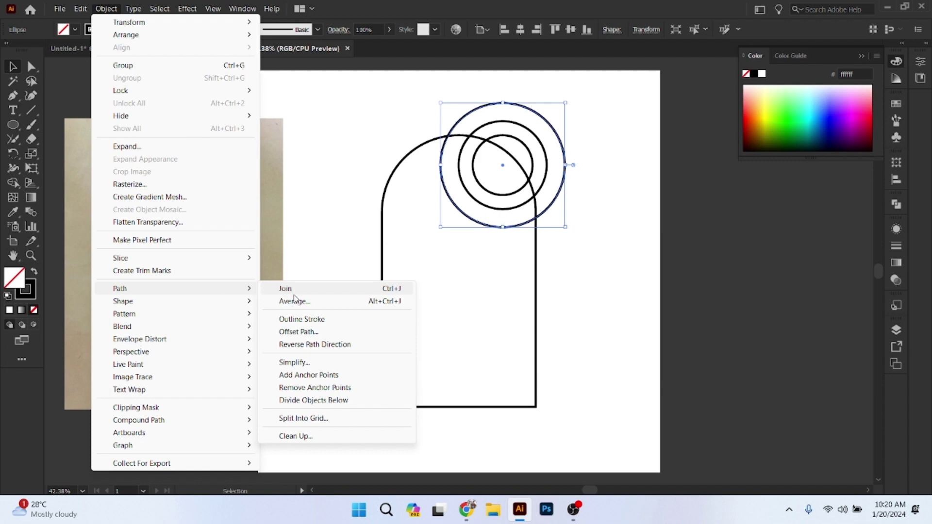
{"action": "left_click", "coordinate": [292, 332]}
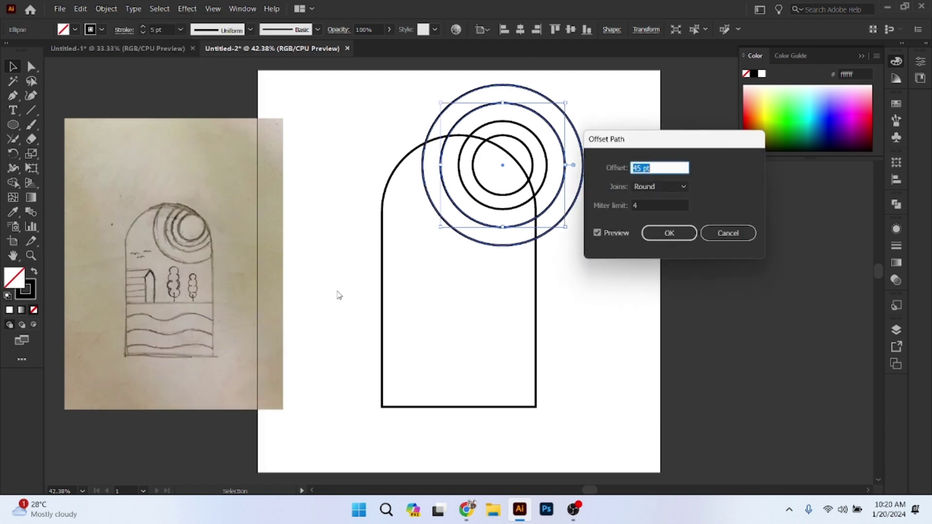
{"action": "type", "text": "55"}
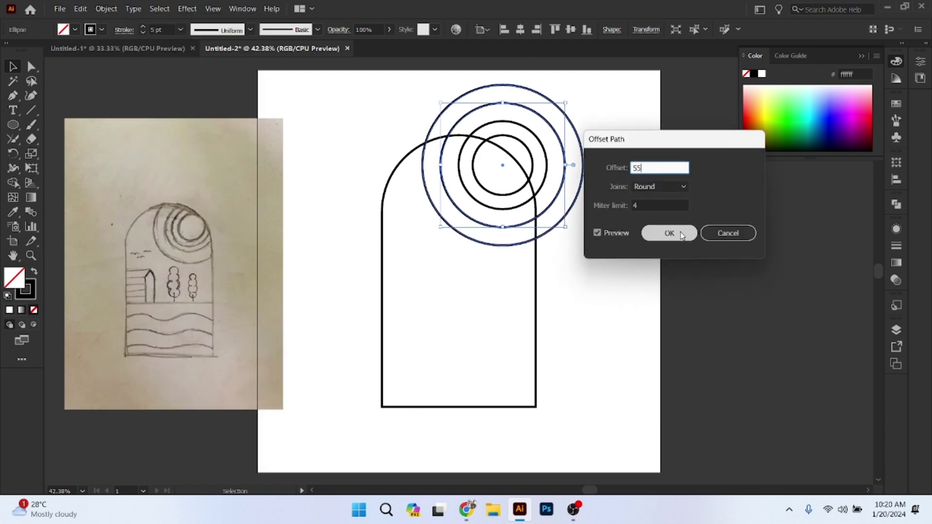
{"action": "key", "text": "Tab"}
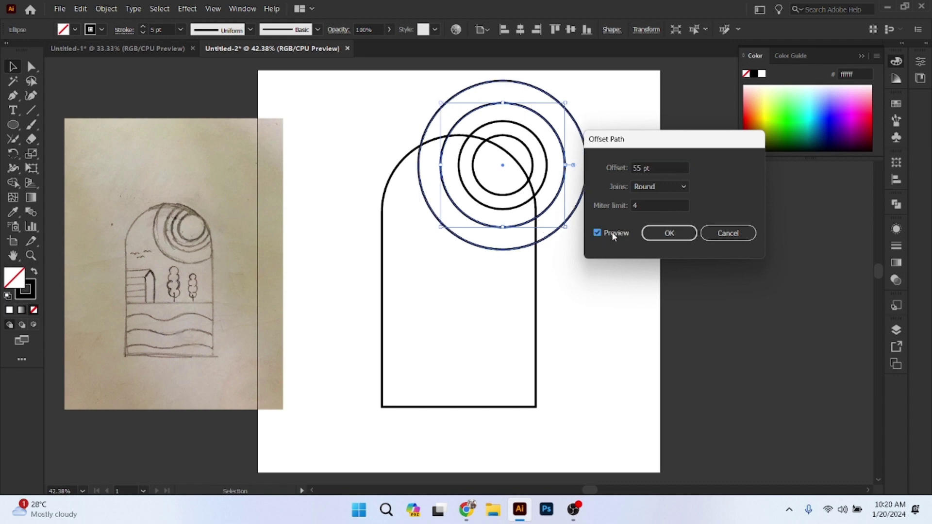
{"action": "left_click", "coordinate": [657, 233]}
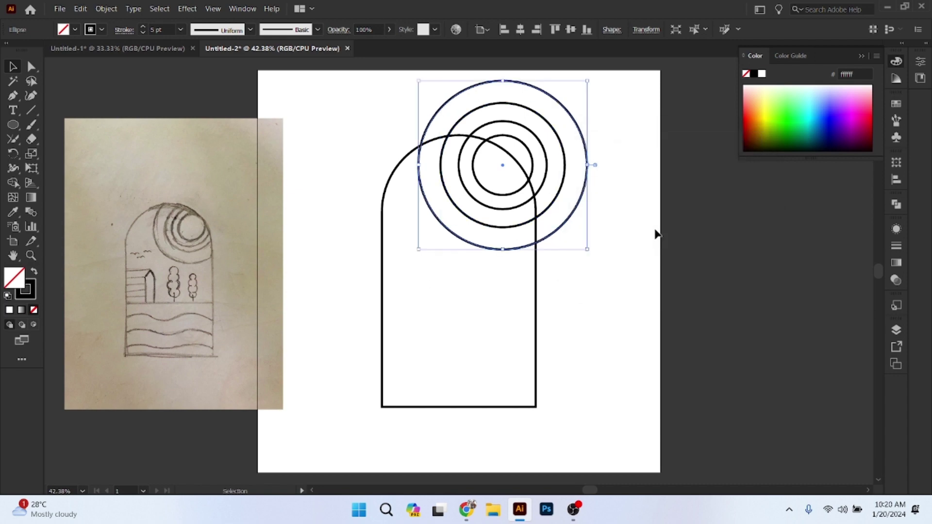
{"action": "left_click", "coordinate": [366, 116]}
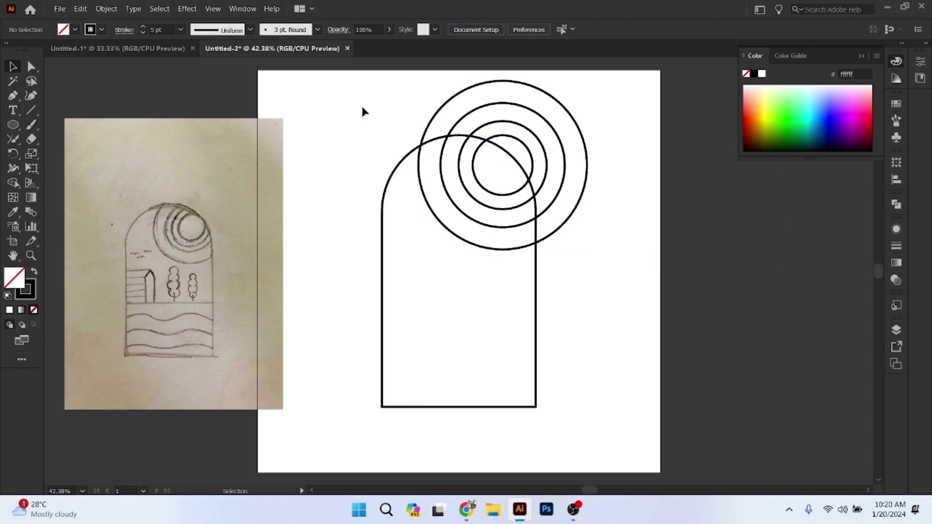
{"action": "left_click_drag", "start_coordinate": [362, 107], "coordinate": [605, 300]}
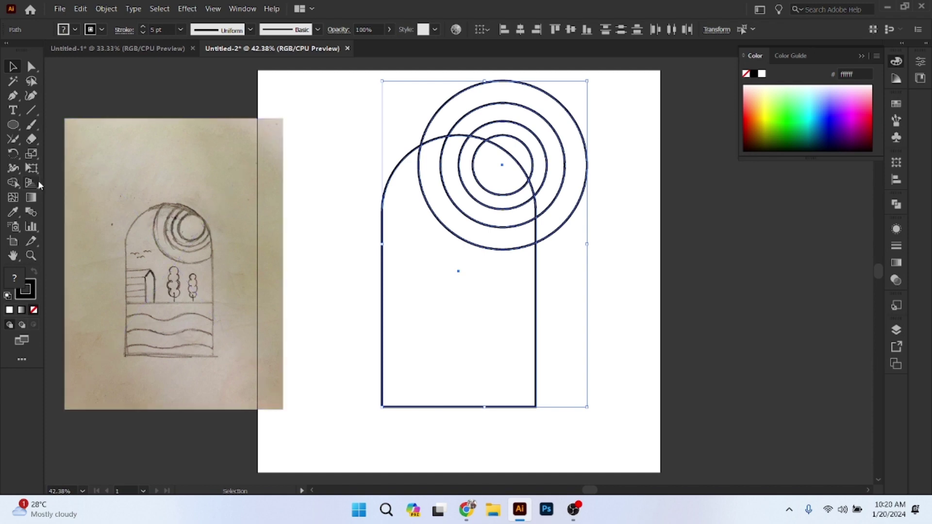
- Trim away the four ring arcs extending outside the arch with Shape Builder, then deselect
{"action": "left_click", "coordinate": [18, 188]}
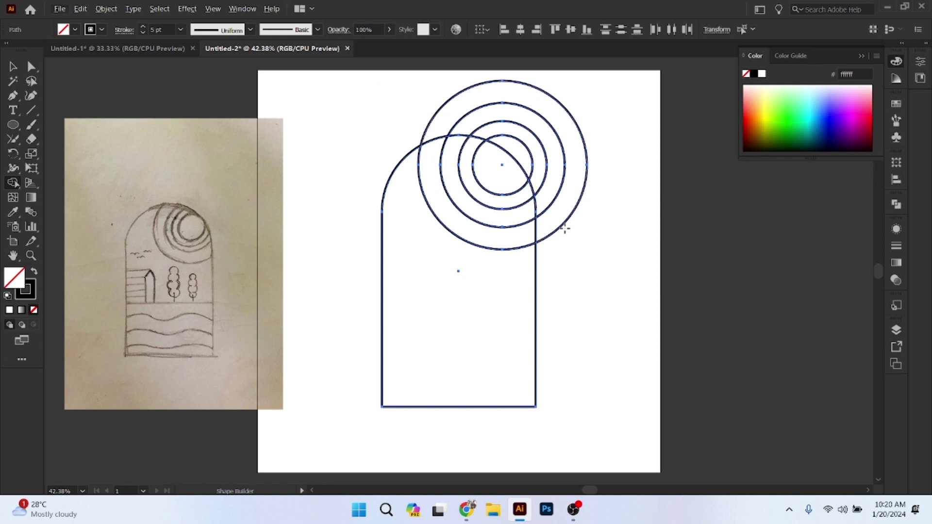
{"action": "left_click", "coordinate": [563, 224], "text": "alt"}
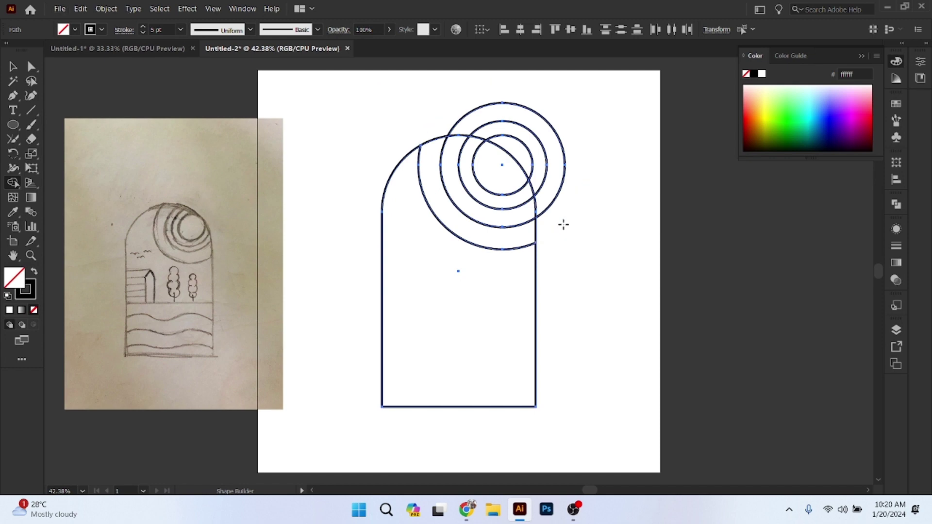
{"action": "left_click", "coordinate": [554, 198], "text": "alt"}
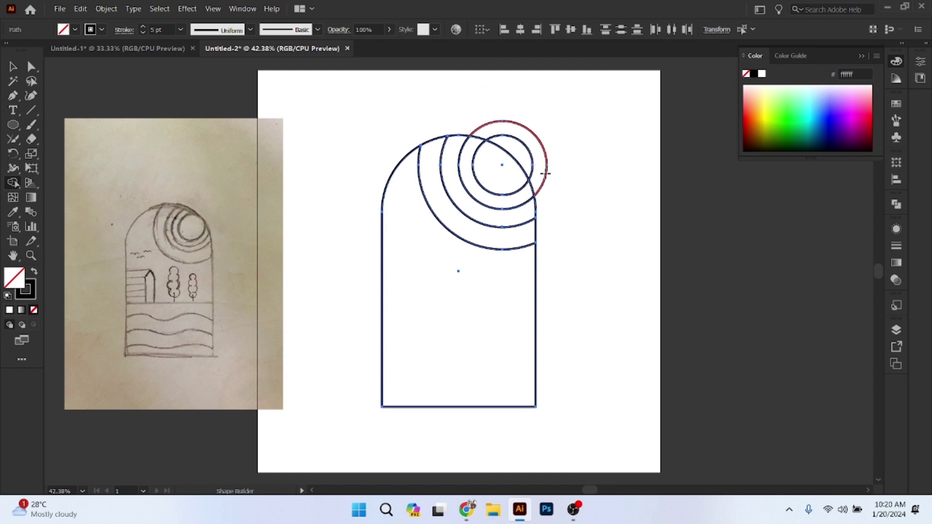
{"action": "left_click", "coordinate": [546, 173], "text": "alt"}
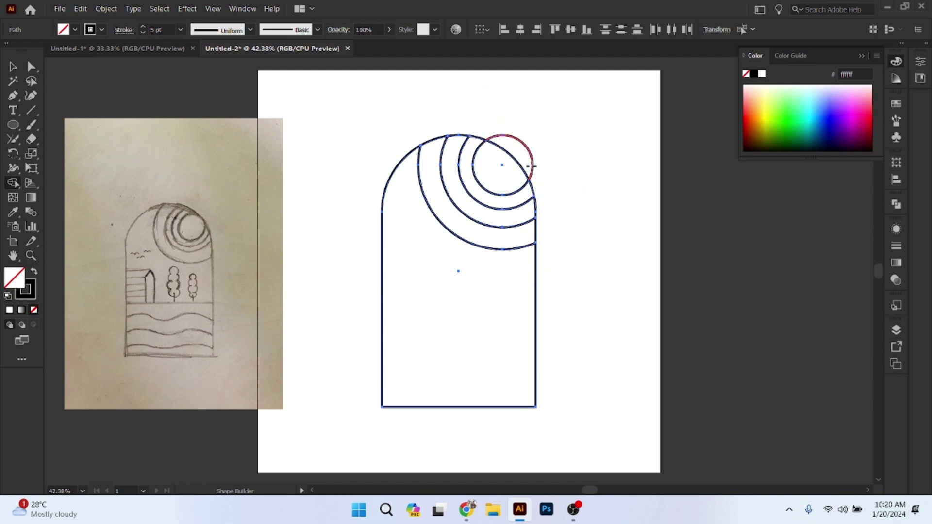
{"action": "left_click", "coordinate": [532, 167], "text": "alt"}
{"action": "left_click", "coordinate": [13, 67]}
{"action": "left_click", "coordinate": [571, 197]}
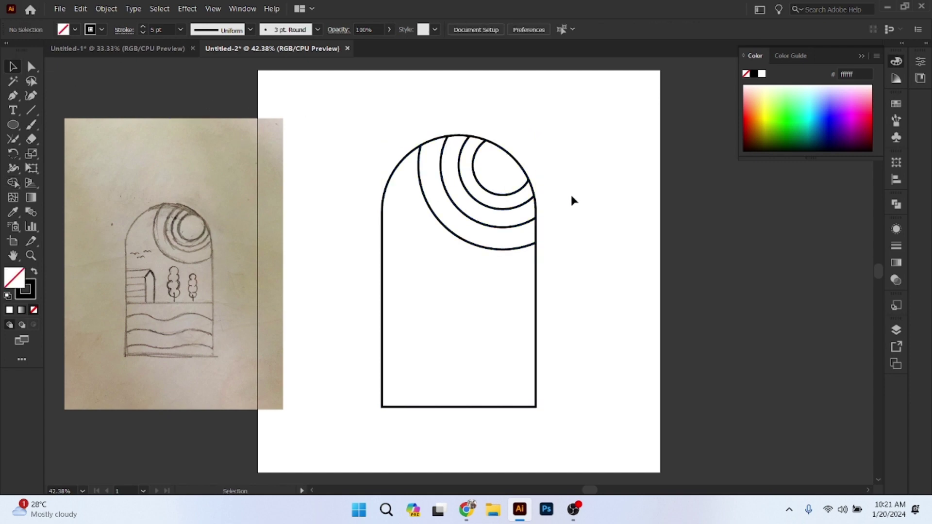
{"action": "scroll", "coordinate": [571, 199], "scroll_direction": "down", "scroll_amount": 2}
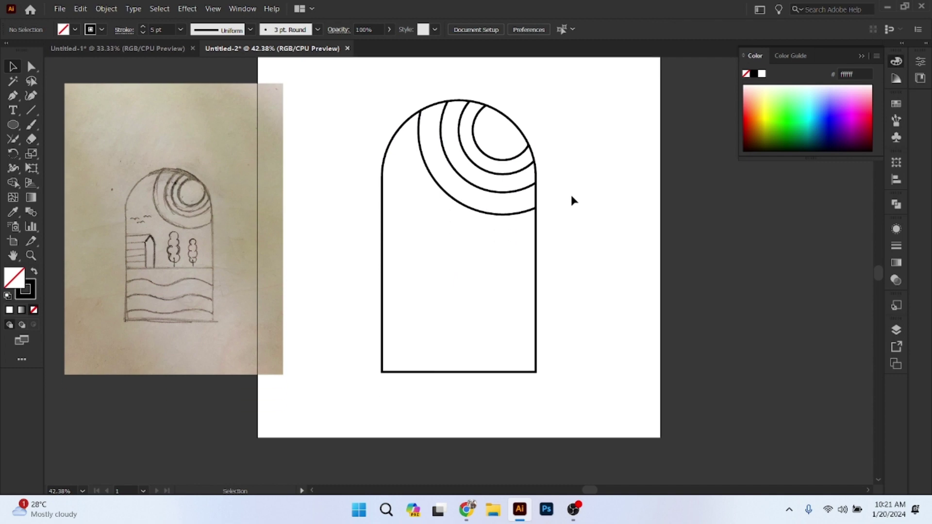
- Draw a rectangle across the arch's bottom and lower its top edge into a ground band
{"action": "right_click", "coordinate": [13, 125]}
{"action": "left_click", "coordinate": [56, 124]}
{"action": "mouse_move", "coordinate": [382, 277]}
{"action": "left_mouse_down"}
{"action": "mouse_move", "coordinate": [502, 367]}
{"action": "mouse_move", "coordinate": [536, 372]}
{"action": "left_mouse_up"}
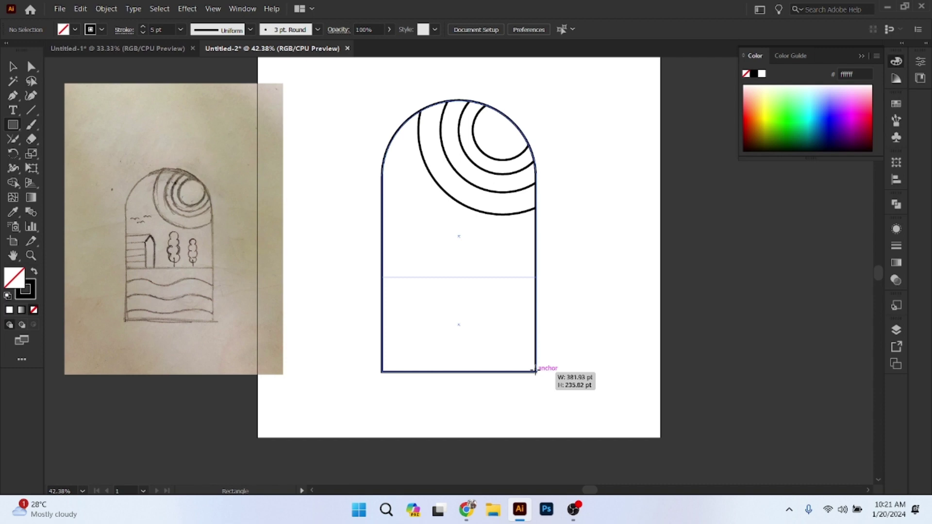
{"action": "left_click_drag", "start_coordinate": [536, 371], "coordinate": [536, 372]}
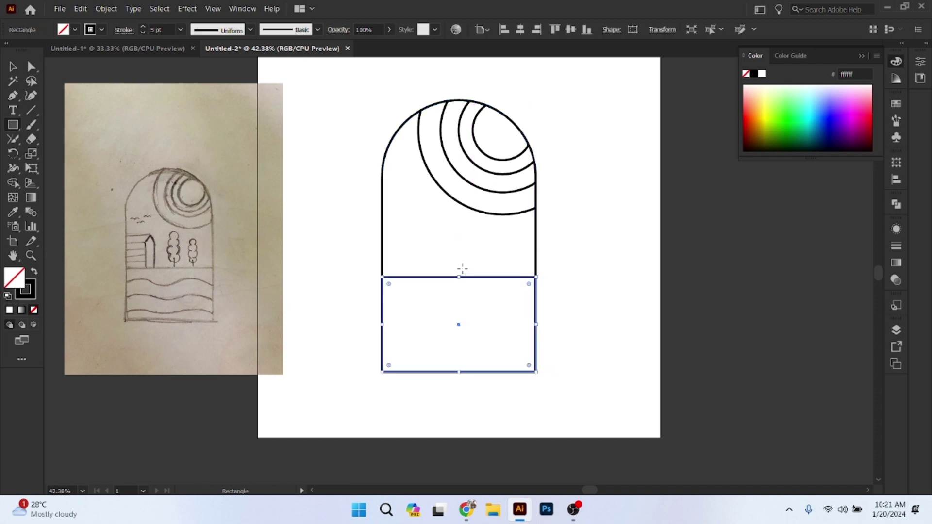
{"action": "left_click_drag", "start_coordinate": [461, 277], "coordinate": [462, 285]}
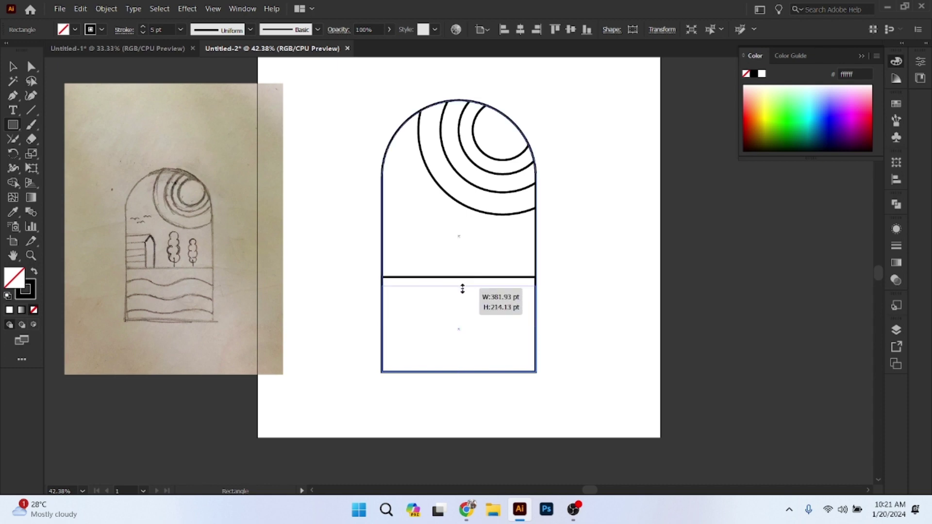
{"action": "left_click_drag", "start_coordinate": [462, 285], "coordinate": [459, 291]}
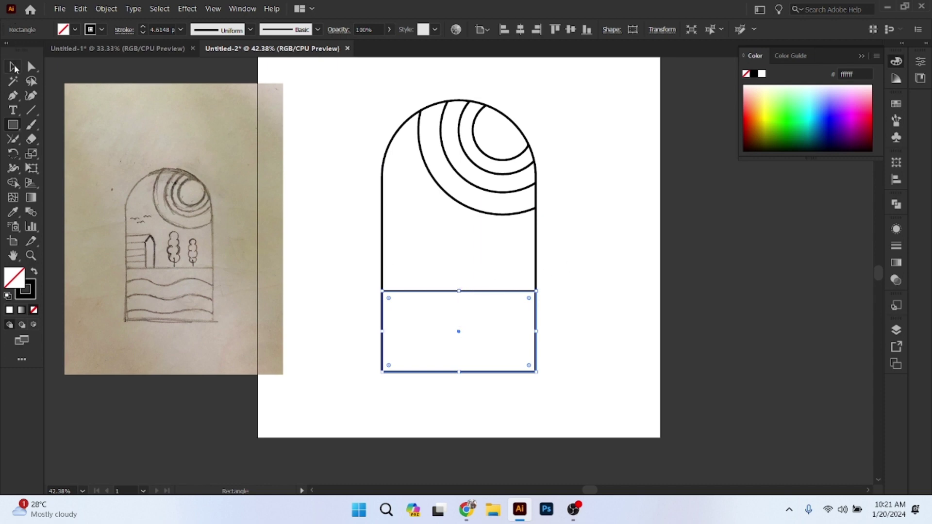
{"action": "left_click", "coordinate": [13, 67]}
{"action": "left_click", "coordinate": [585, 288]}
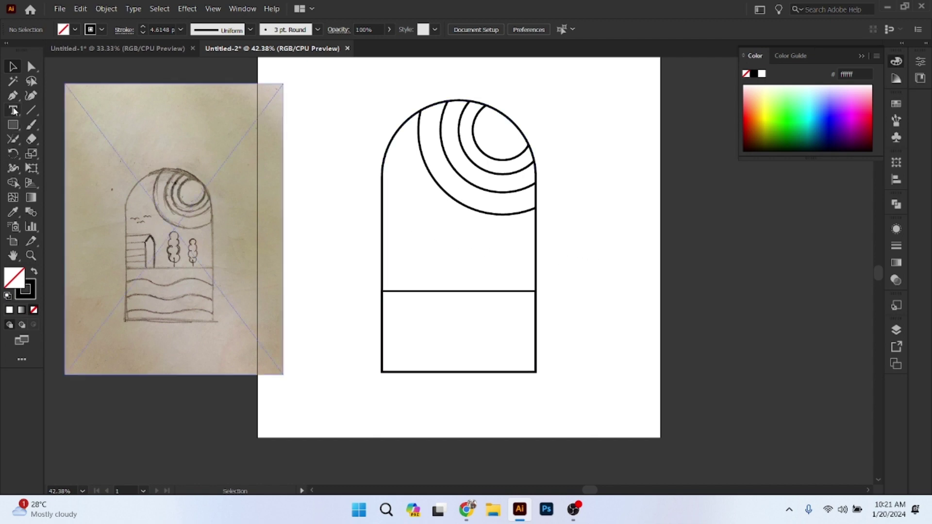
- Draw a straight horizontal line across the lower band, overhanging both arch sides
{"action": "left_click", "coordinate": [13, 96]}
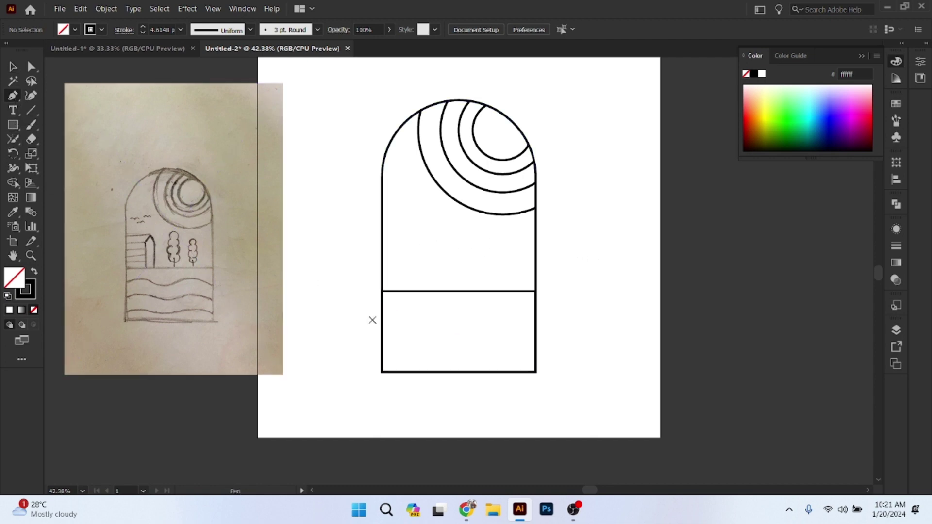
{"action": "left_click", "coordinate": [366, 314]}
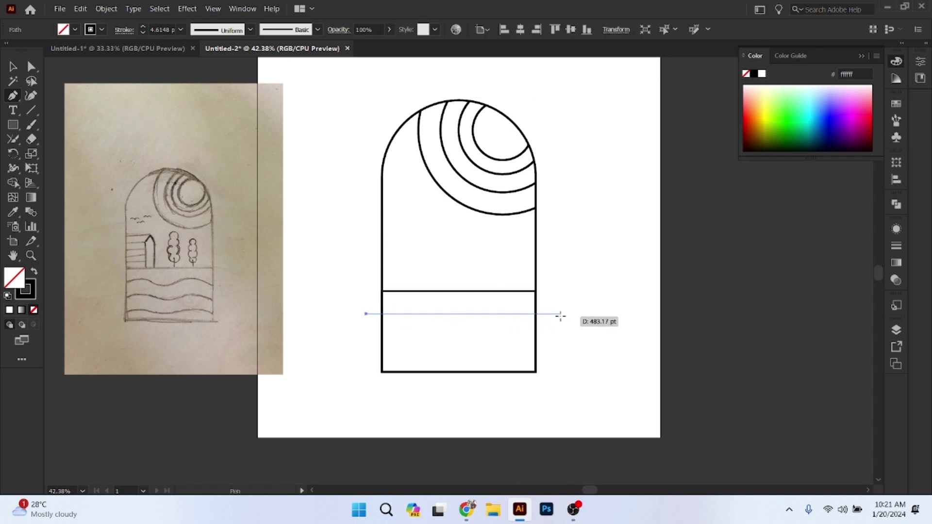
{"action": "left_click", "coordinate": [560, 315]}
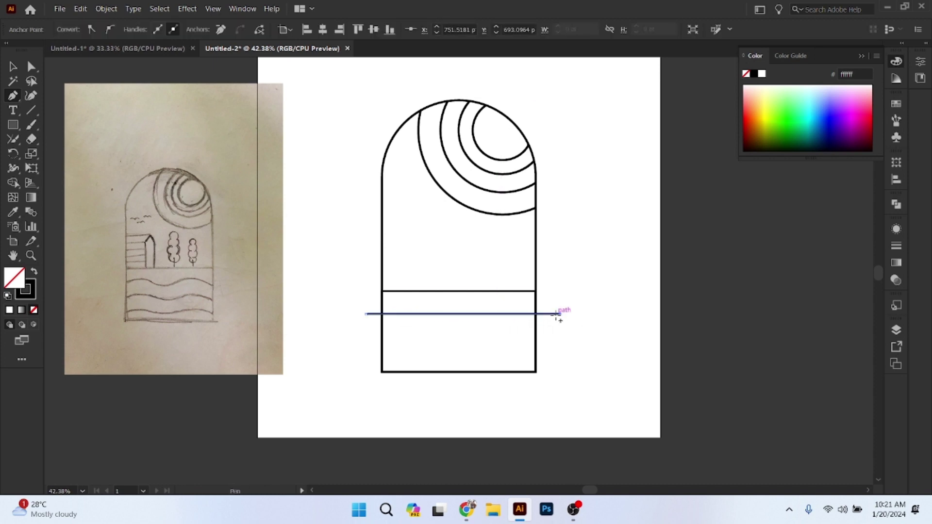
{"action": "left_click", "coordinate": [13, 67]}
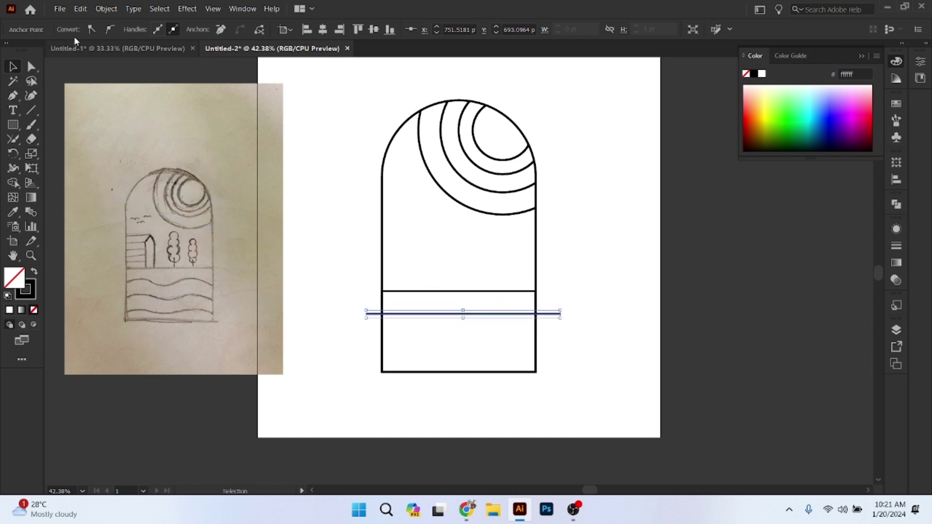
- Turn the line into smooth waves with a Zig Zag effect, 15 pt size and 4 ridges
{"action": "left_click", "coordinate": [187, 9]}
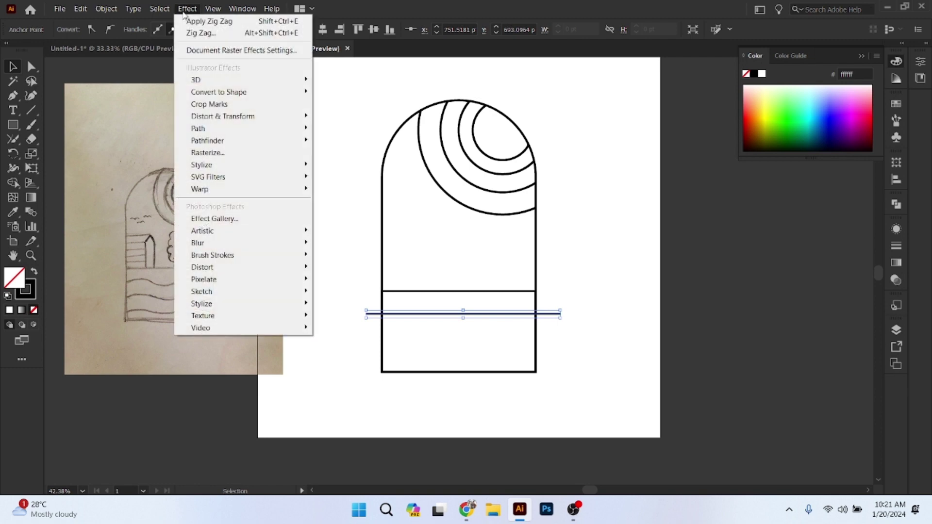
{"action": "mouse_move", "coordinate": [223, 116]}
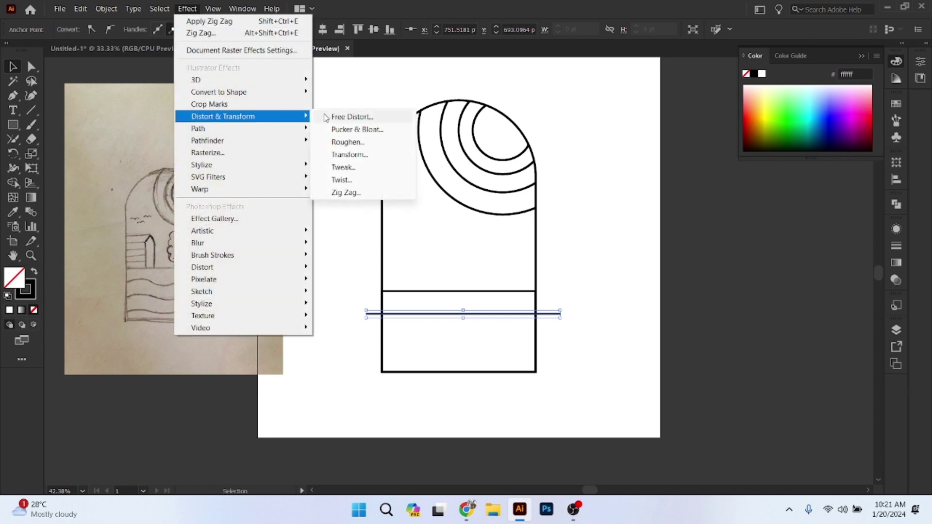
{"action": "left_click", "coordinate": [347, 194]}
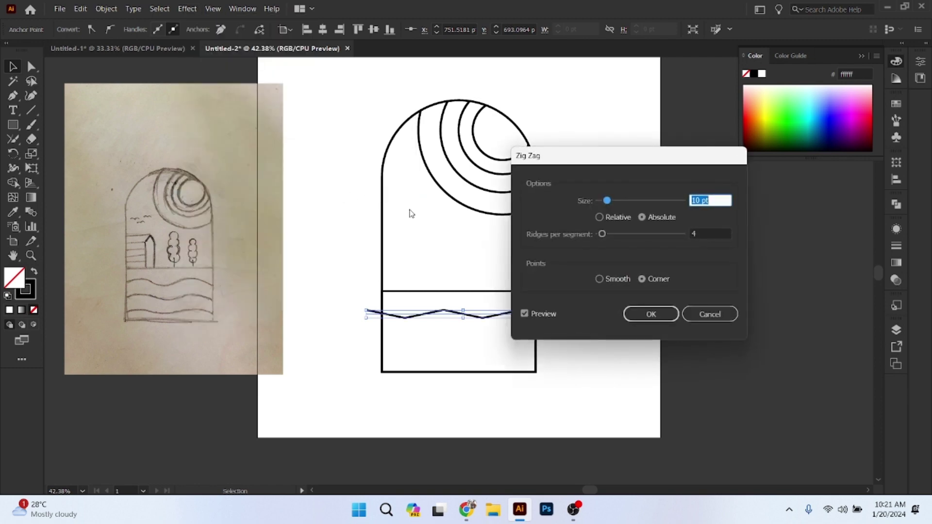
{"action": "left_click_drag", "start_coordinate": [633, 165], "coordinate": [735, 164]}
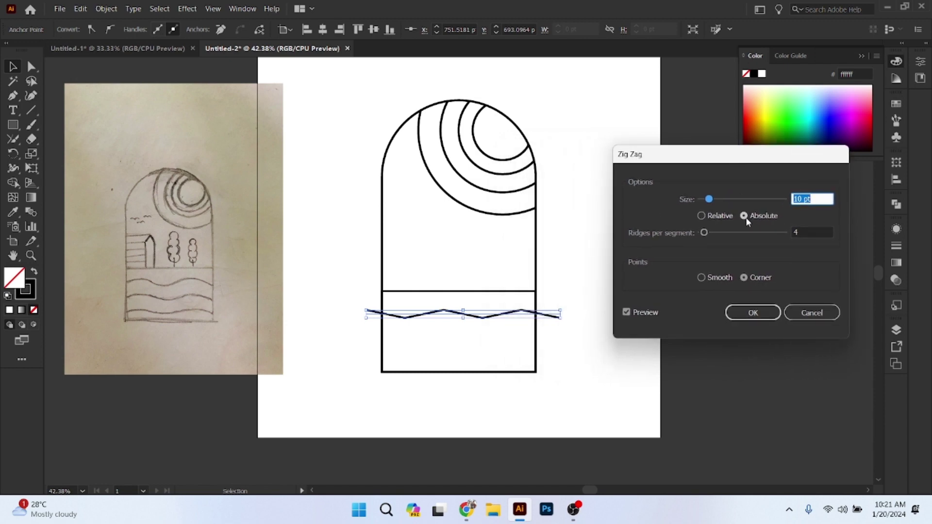
{"action": "left_click", "coordinate": [701, 278]}
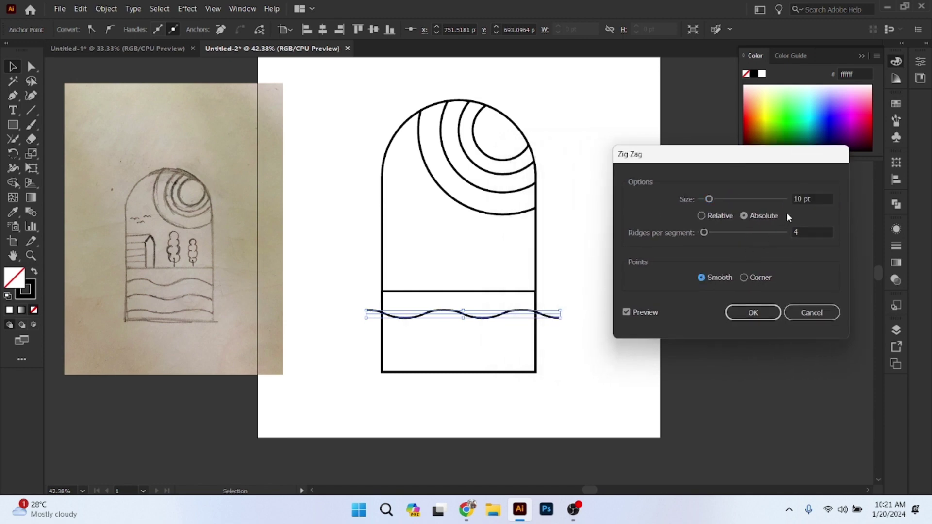
{"action": "double_click", "coordinate": [799, 199]}
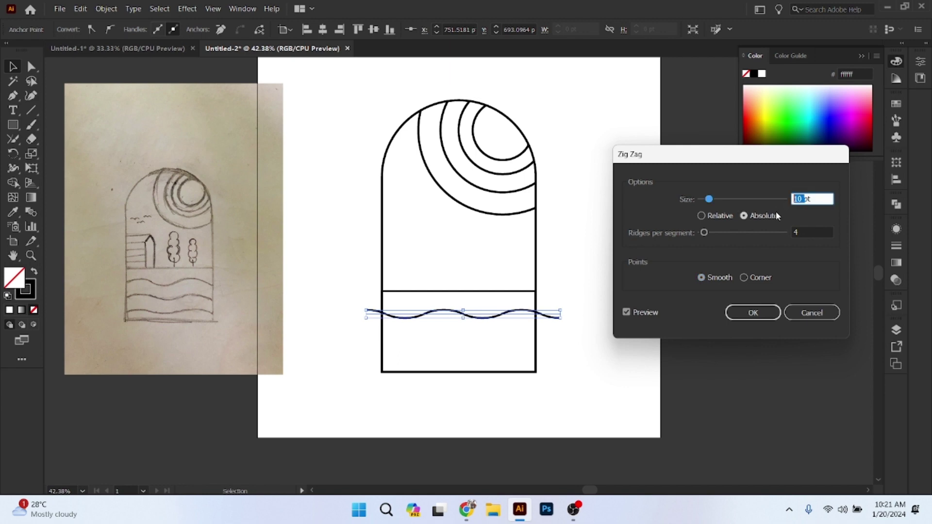
{"action": "key", "text": "Up"}
{"action": "key", "text": "Up"}
{"action": "key", "text": "Up"}
{"action": "key", "text": "Up"}
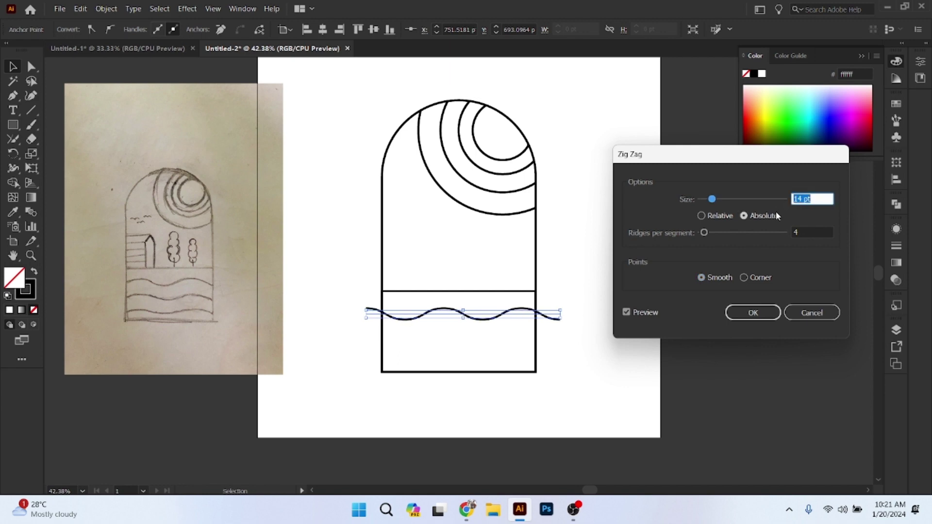
{"action": "key", "text": "Up"}
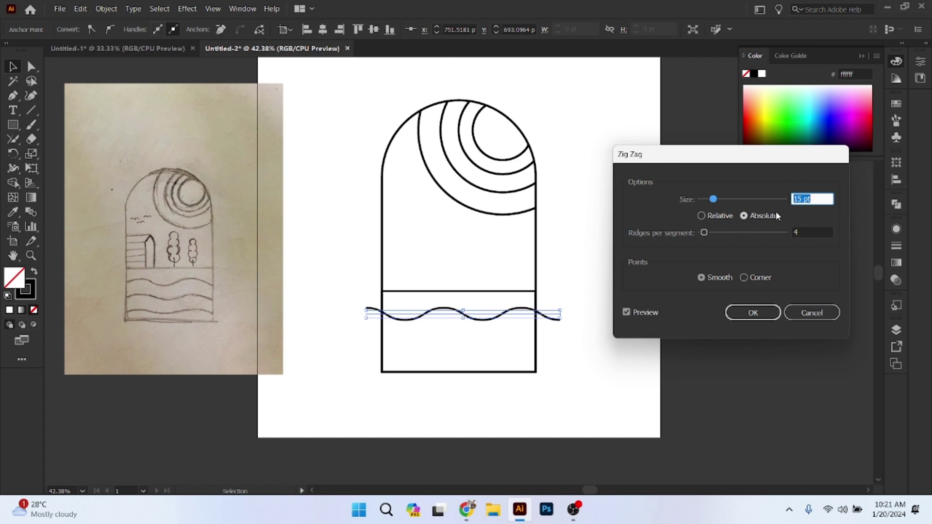
{"action": "left_click", "coordinate": [772, 316]}
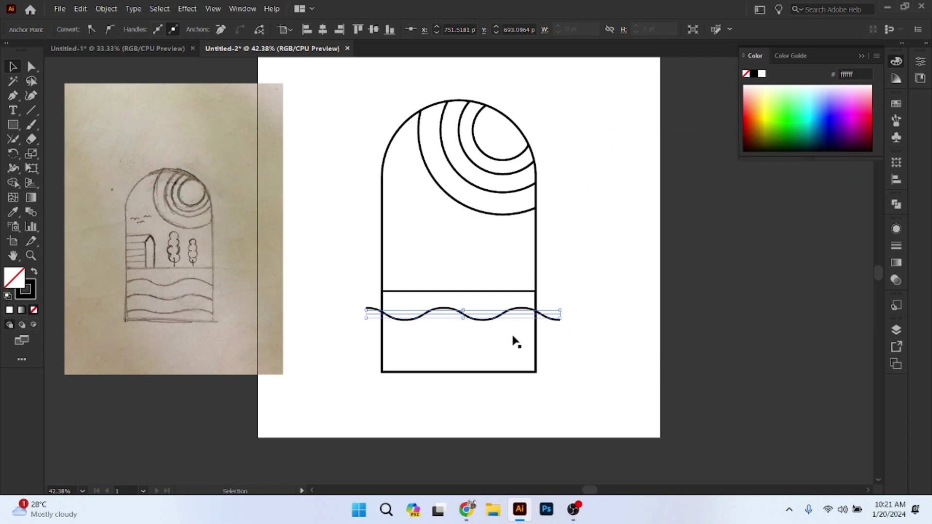
{"action": "left_click", "coordinate": [566, 325]}
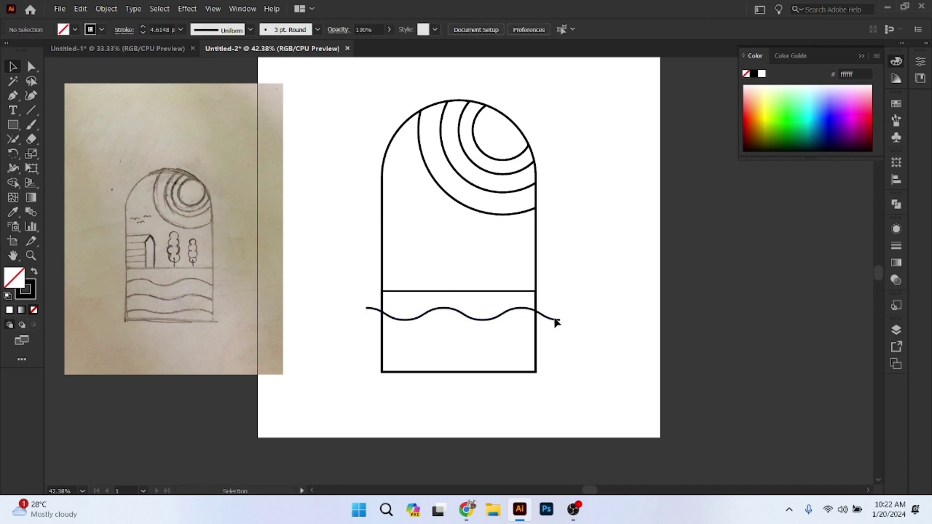
- Duplicate the wave twice downward and nudge the middle copy lower for even spacing
{"action": "left_click", "coordinate": [556, 321]}
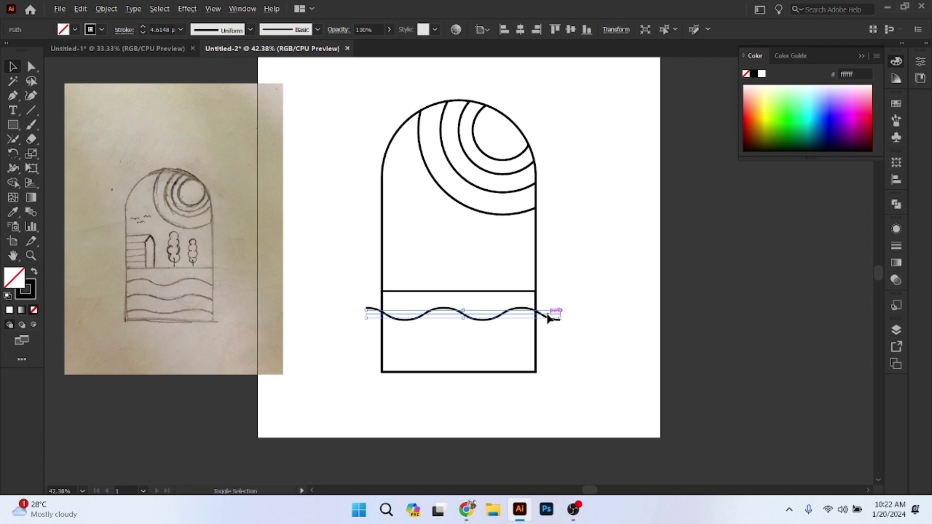
{"action": "left_click", "coordinate": [548, 322]}
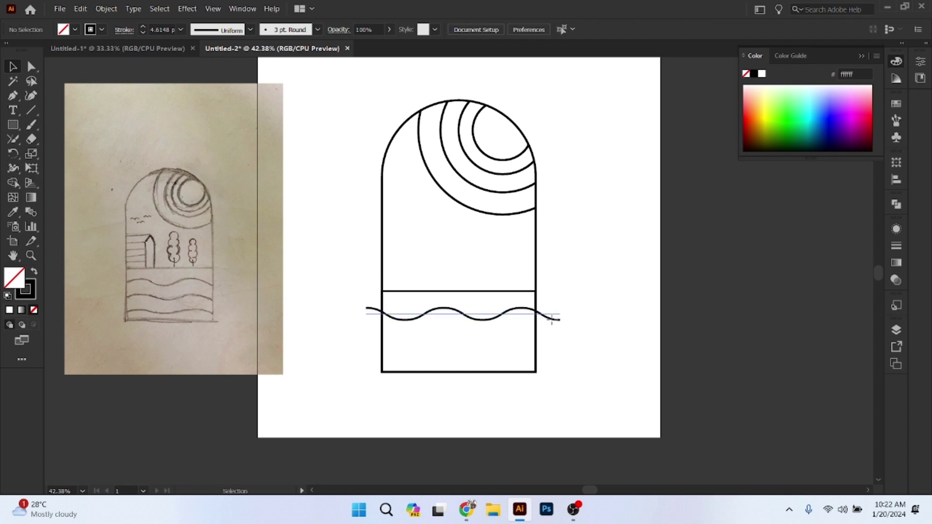
{"action": "left_click_drag", "start_coordinate": [553, 320], "coordinate": [544, 359]}
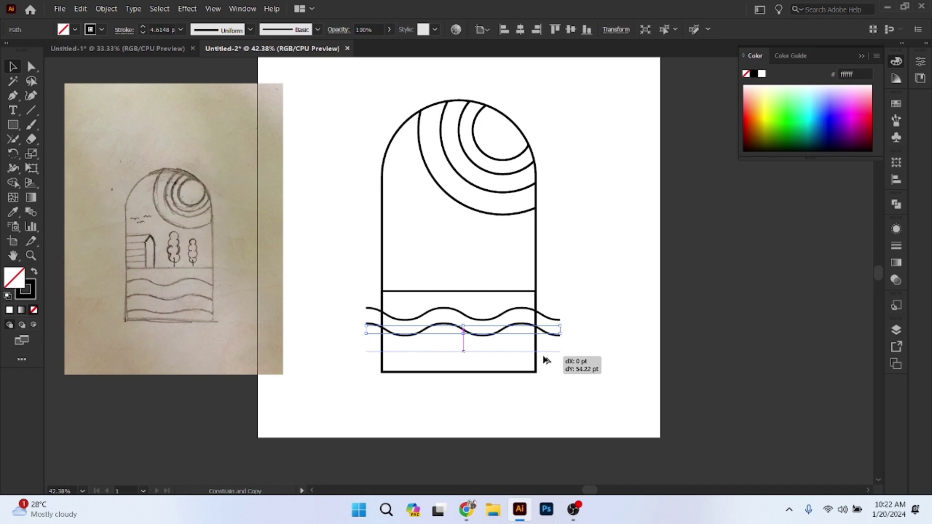
{"action": "left_click_drag", "start_coordinate": [546, 359], "coordinate": [546, 359]}
{"action": "left_click", "coordinate": [592, 336]}
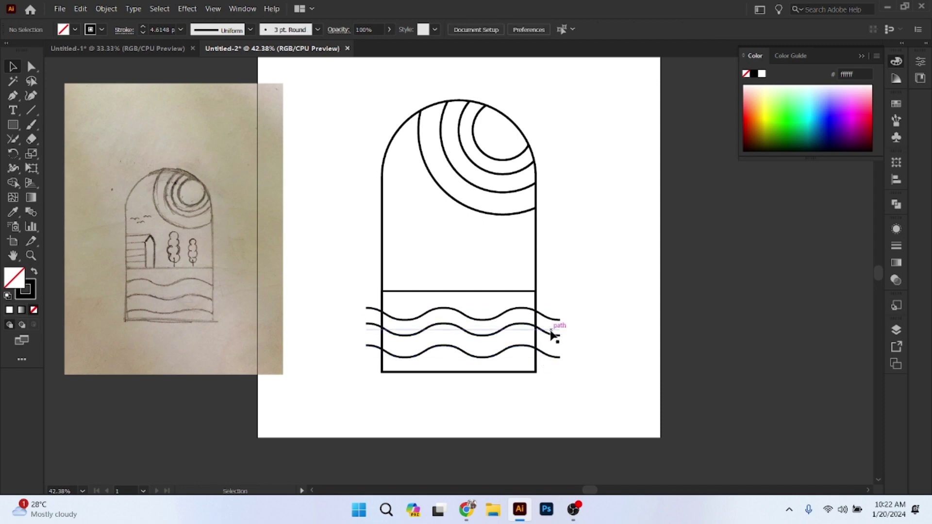
{"action": "left_click_drag", "start_coordinate": [552, 335], "coordinate": [552, 341]}
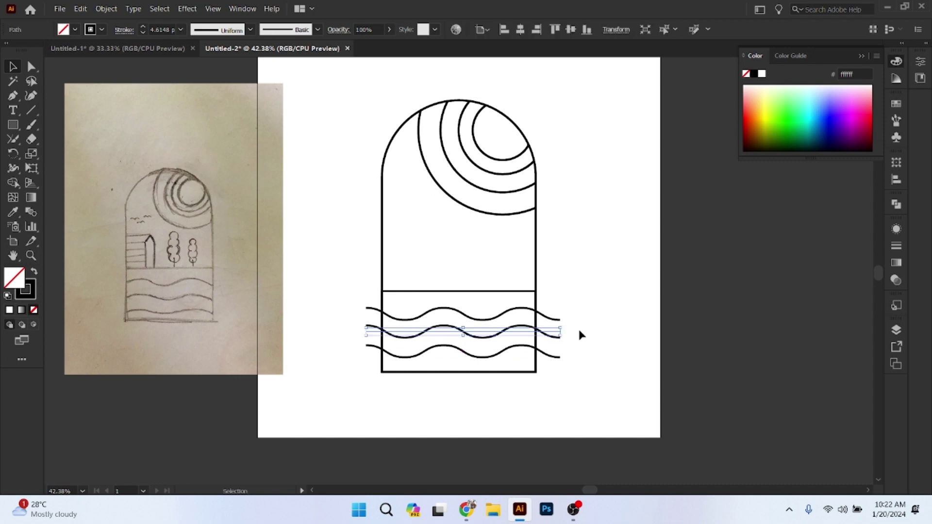
- Select all three stacked waves together
{"action": "left_click", "coordinate": [592, 335]}
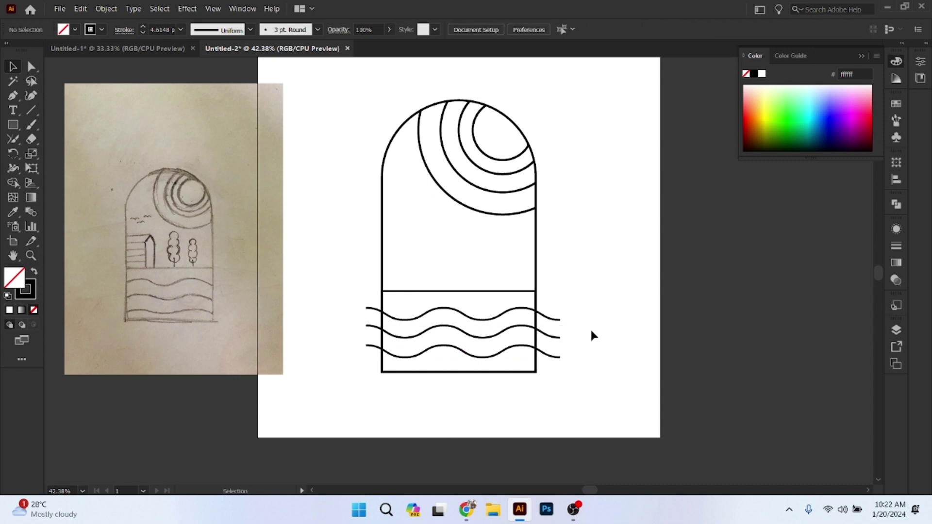
{"action": "left_click", "coordinate": [550, 319]}
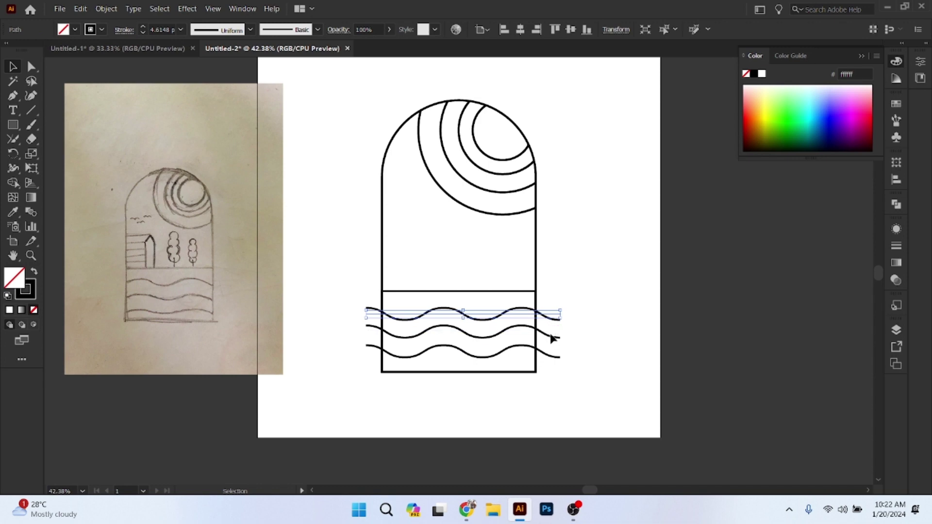
{"action": "left_click", "coordinate": [550, 340], "text": "shift"}
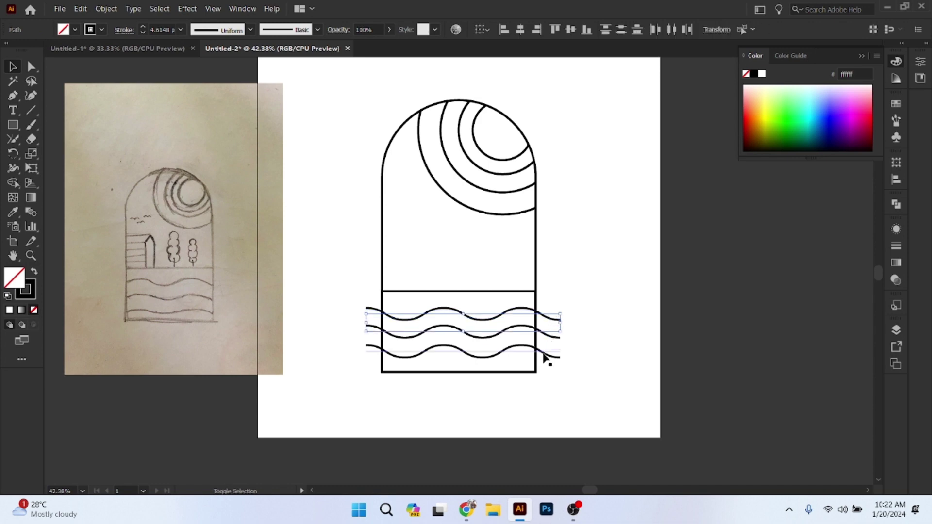
{"action": "left_click", "coordinate": [546, 358], "text": "shift"}
- Expand the waves' appearance into plain paths with Object > Expand Appearance
{"action": "left_click", "coordinate": [106, 10]}
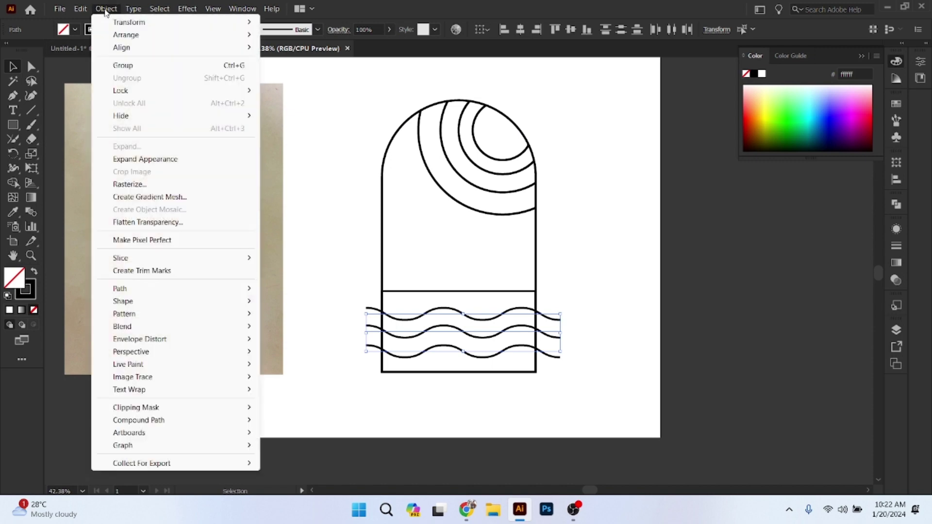
{"action": "left_click", "coordinate": [145, 159]}
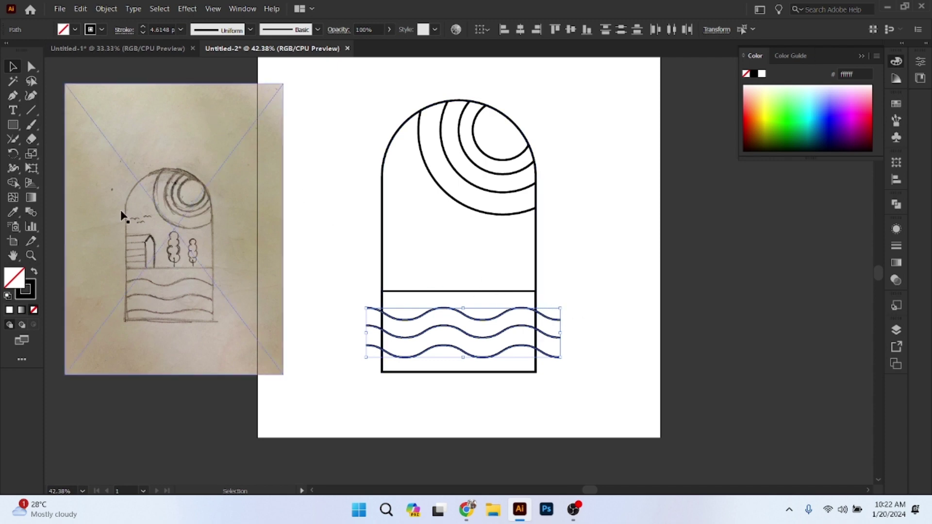
{"action": "left_click", "coordinate": [342, 301]}
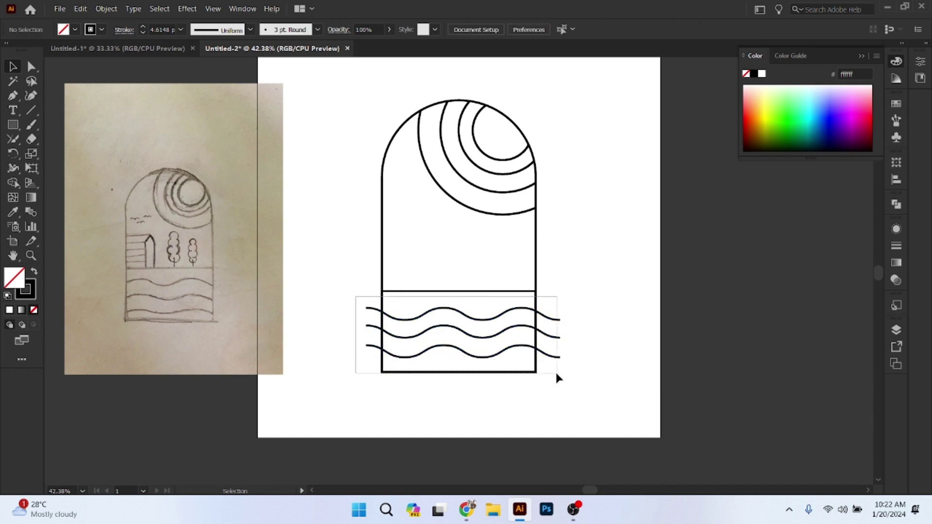
- Trim the waves' left and right overhangs with Shape Builder so they stop at the arch's sides
{"action": "left_click_drag", "start_coordinate": [365, 310], "coordinate": [566, 370]}
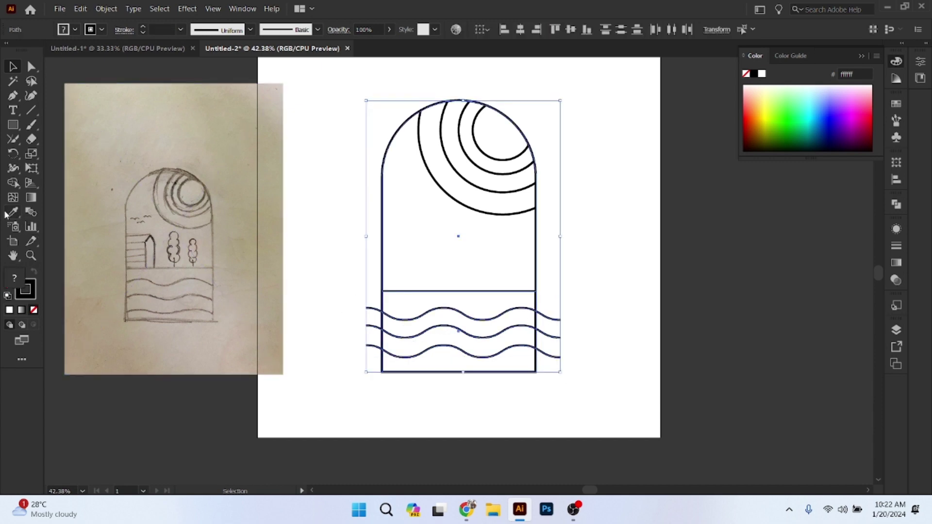
{"action": "left_click", "coordinate": [13, 182]}
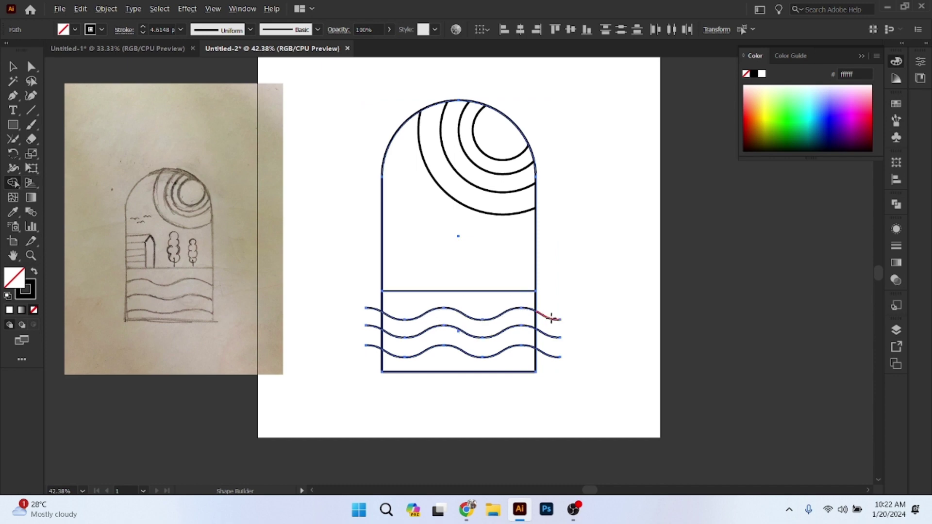
{"action": "left_click", "coordinate": [550, 318], "text": "alt"}
{"action": "left_click", "coordinate": [547, 335], "text": "alt"}
{"action": "left_click", "coordinate": [545, 355], "text": "alt"}
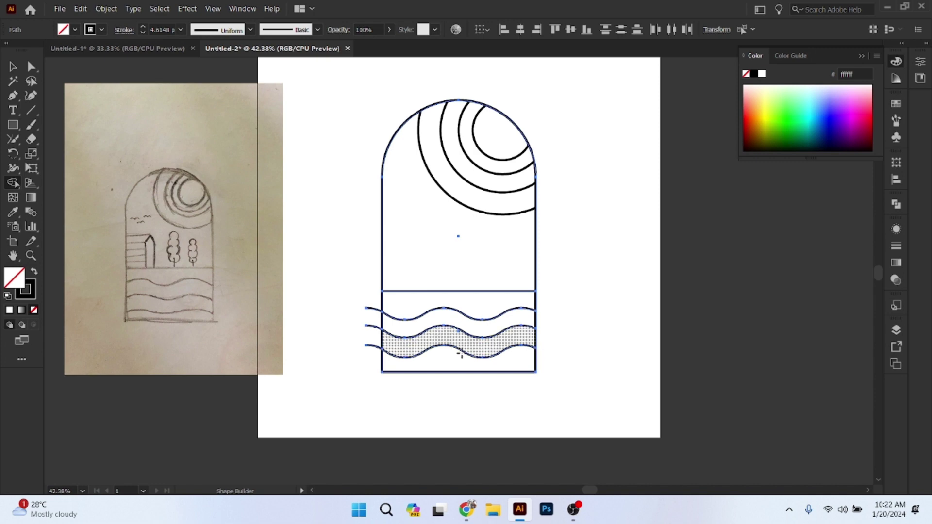
{"action": "left_click", "coordinate": [369, 346], "text": "alt"}
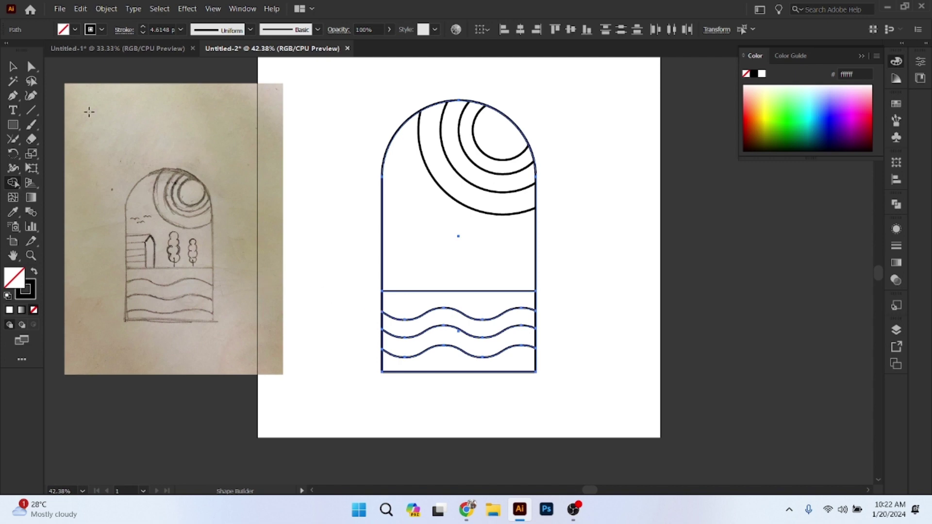
{"action": "left_click", "coordinate": [12, 66]}
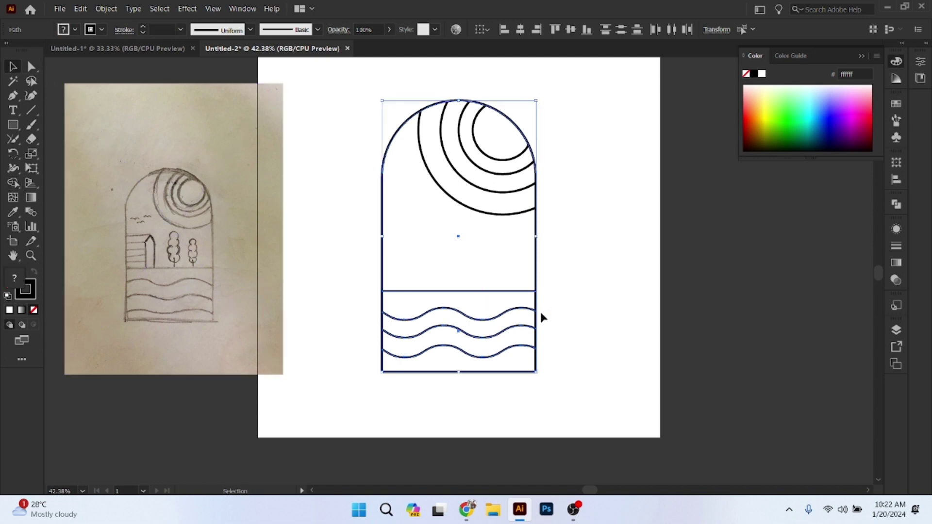
{"action": "left_click", "coordinate": [575, 316]}
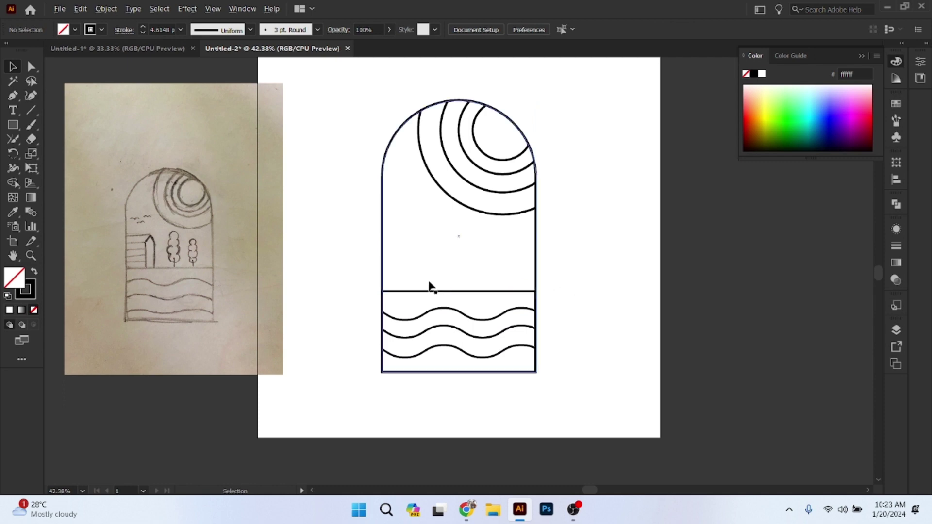
- Draw a small circle in the middle of the arch with the Ellipse tool
{"action": "left_click", "coordinate": [13, 126]}
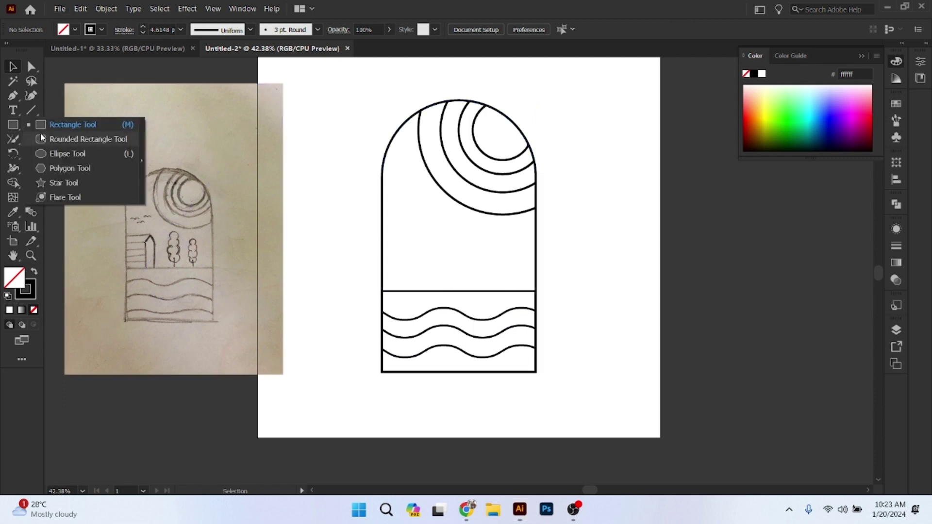
{"action": "left_click", "coordinate": [69, 156]}
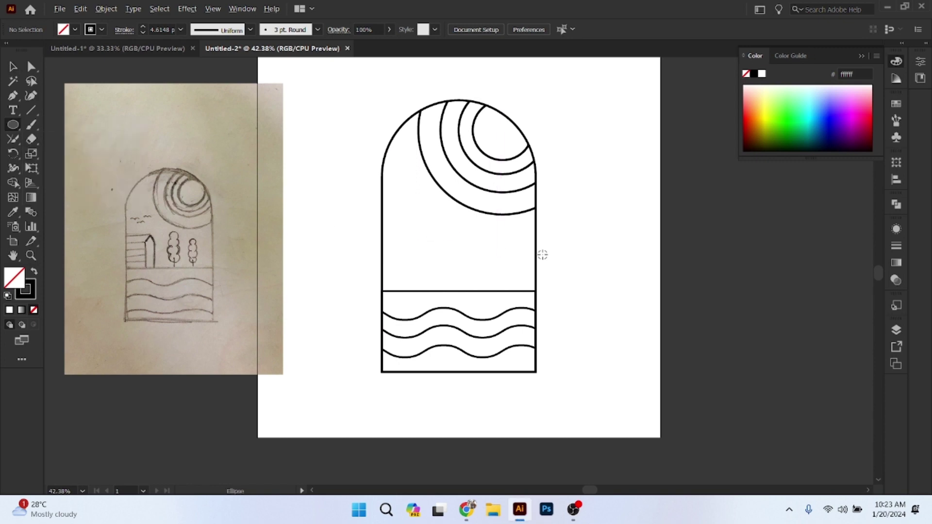
{"action": "scroll", "coordinate": [542, 254], "scroll_direction": "up", "scroll_amount": 2}
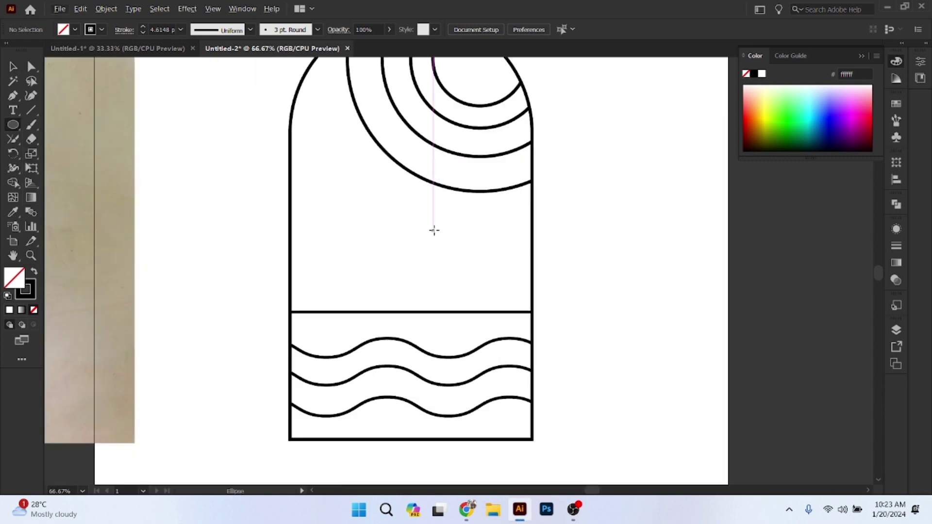
{"action": "left_click_drag", "start_coordinate": [426, 213], "coordinate": [444, 241]}
{"action": "left_click", "coordinate": [13, 67]}
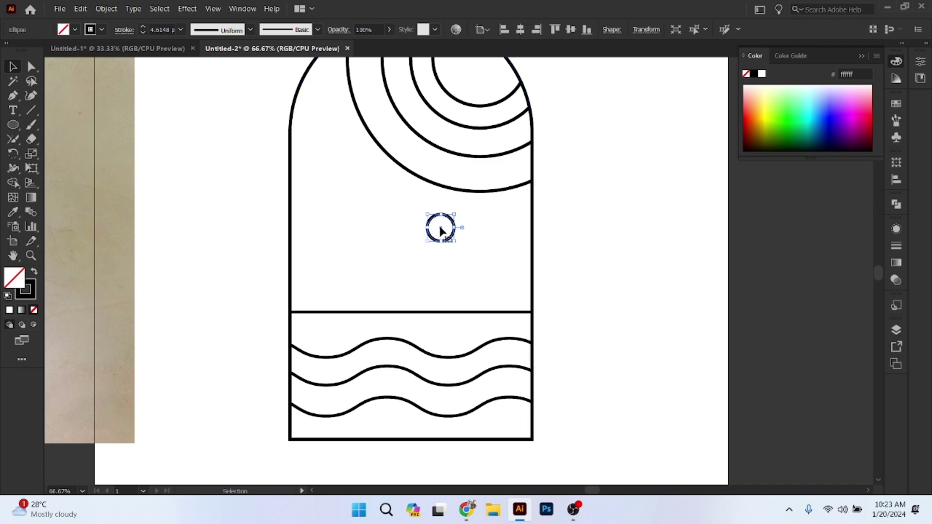
- Stack four overlapping circle copies downward and center them horizontally with the arch
{"action": "left_click_drag", "start_coordinate": [441, 232], "coordinate": [440, 263]}
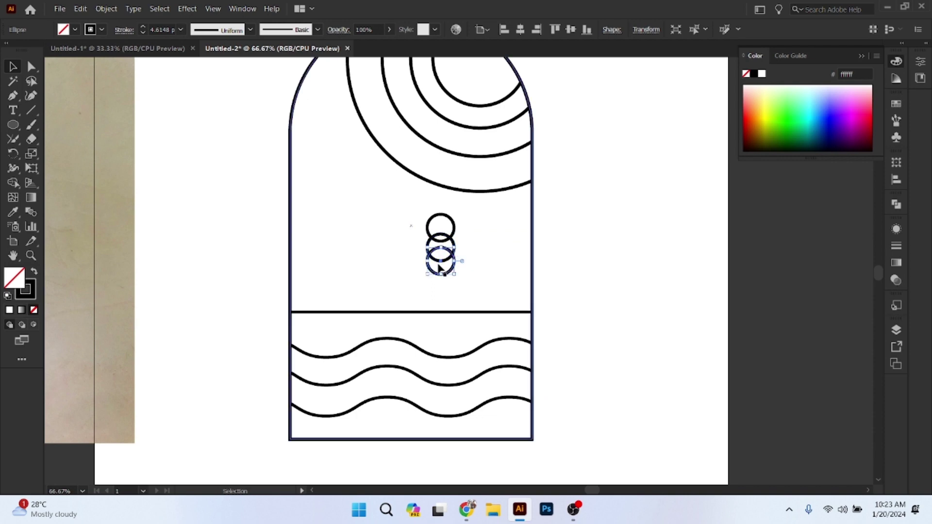
{"action": "key", "text": "ctrl+z"}
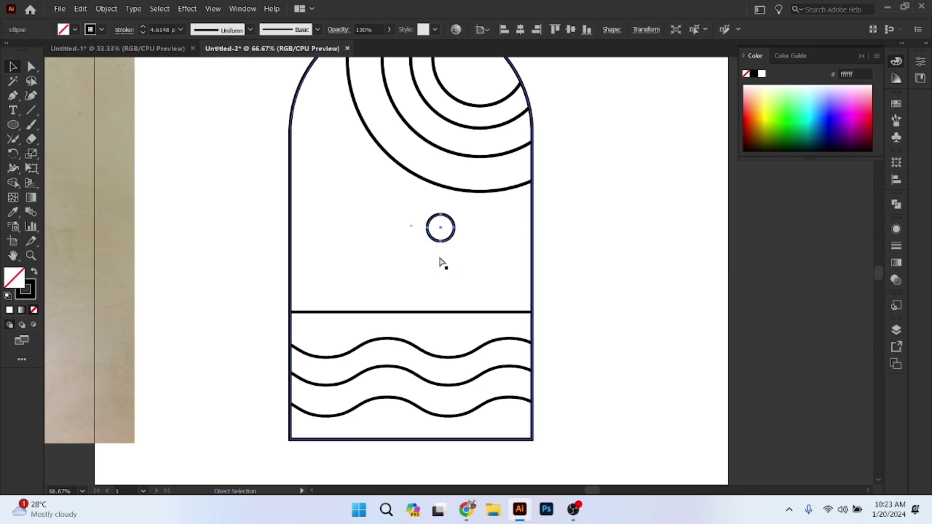
{"action": "left_click", "coordinate": [441, 229]}
{"action": "left_click_drag", "start_coordinate": [441, 230], "coordinate": [443, 243]}
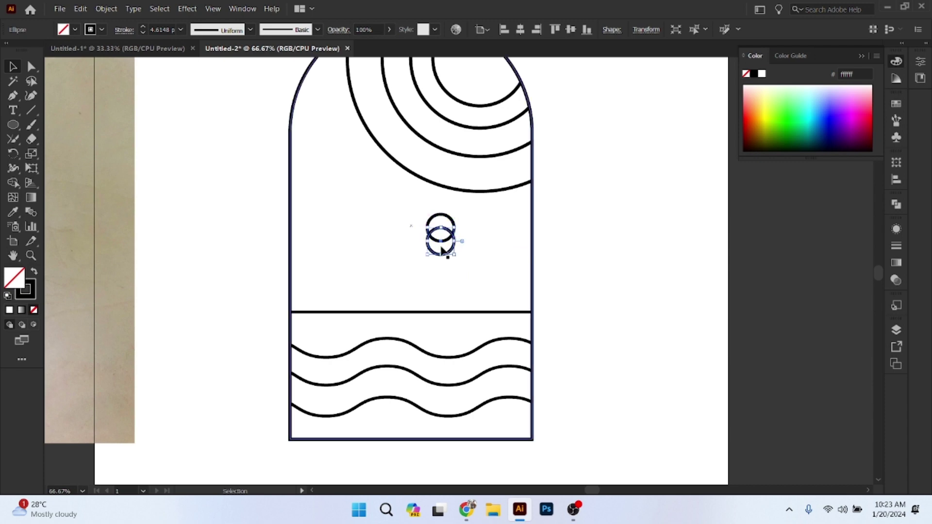
{"action": "left_click_drag", "start_coordinate": [441, 246], "coordinate": [440, 259]}
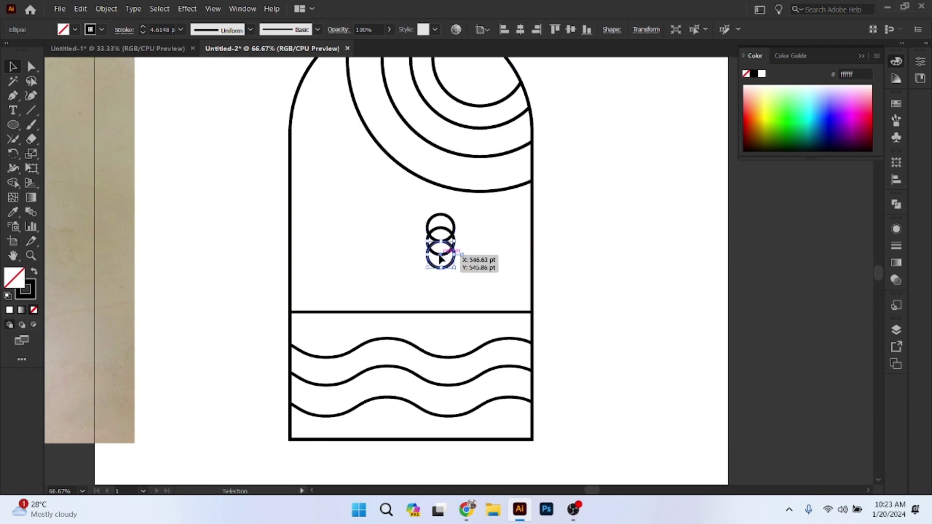
{"action": "left_click_drag", "start_coordinate": [441, 259], "coordinate": [439, 275]}
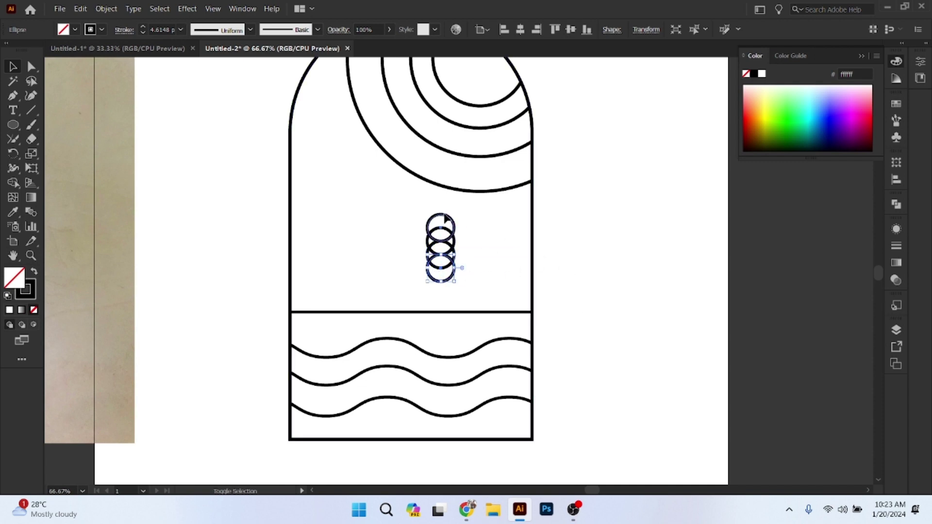
{"action": "left_click", "coordinate": [445, 218], "text": "shift"}
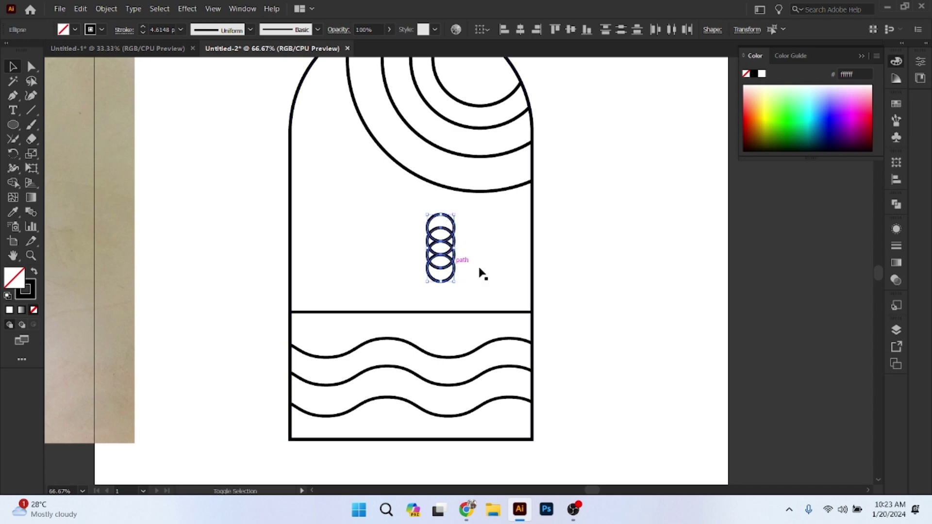
{"action": "left_click", "coordinate": [534, 264], "text": "shift"}
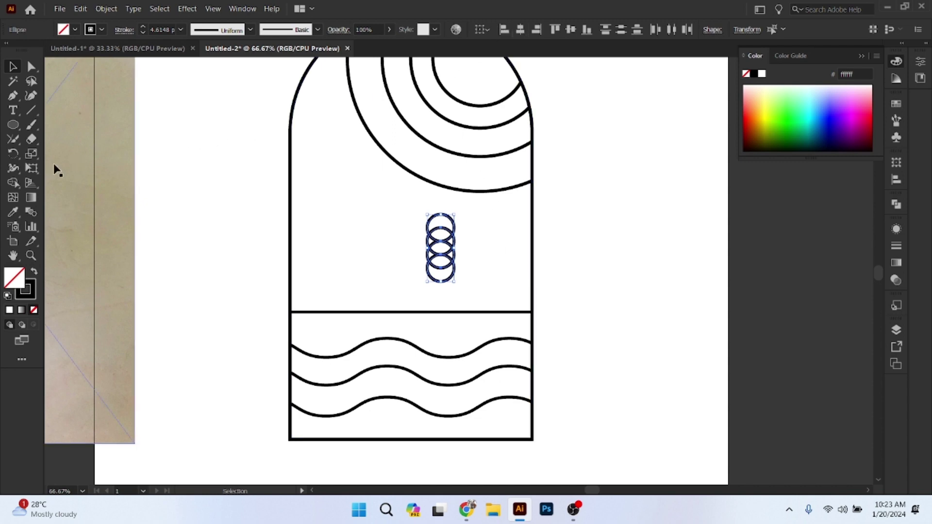
{"action": "left_click", "coordinate": [13, 183]}
- Merge the four stacked circles into one scalloped crown shape and deselect it
{"action": "mouse_move", "coordinate": [440, 223]}
{"action": "left_mouse_down"}
{"action": "mouse_move", "coordinate": [442, 274]}
{"action": "mouse_move", "coordinate": [434, 233]}
{"action": "left_mouse_up"}
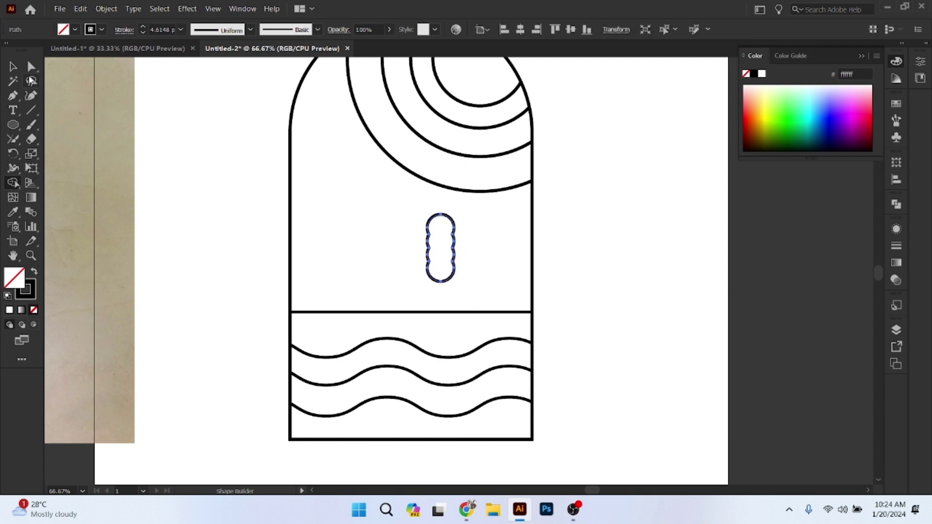
{"action": "key", "text": "v"}
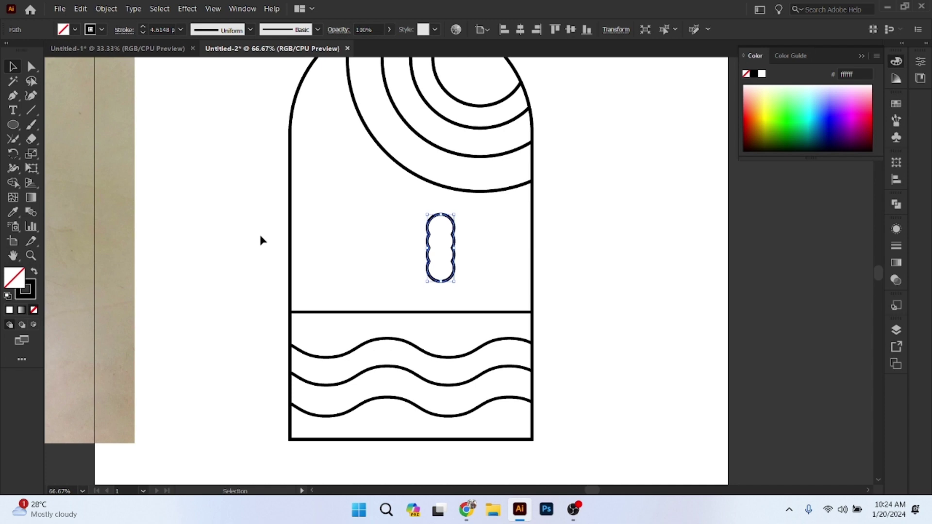
{"action": "left_click", "coordinate": [260, 239]}
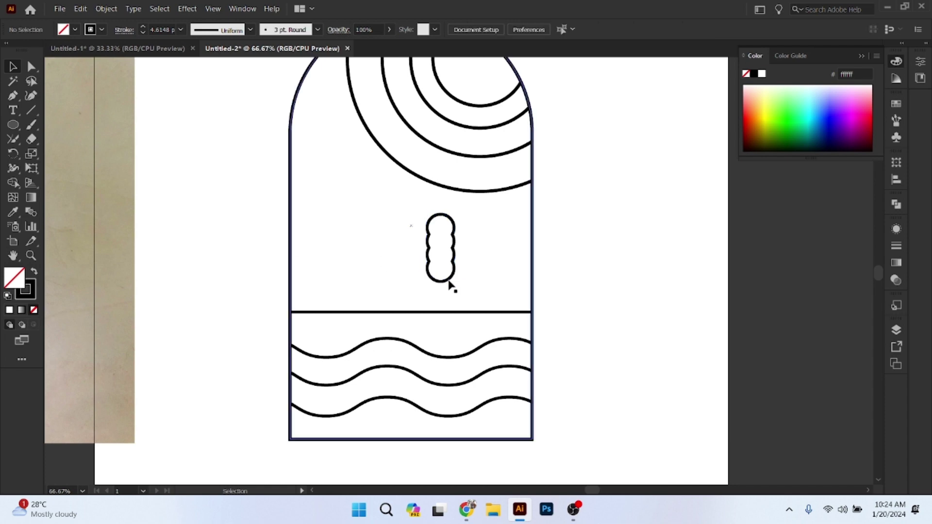
- Draw a straight vertical trunk line from inside the crown down below it
{"action": "left_click", "coordinate": [14, 98]}
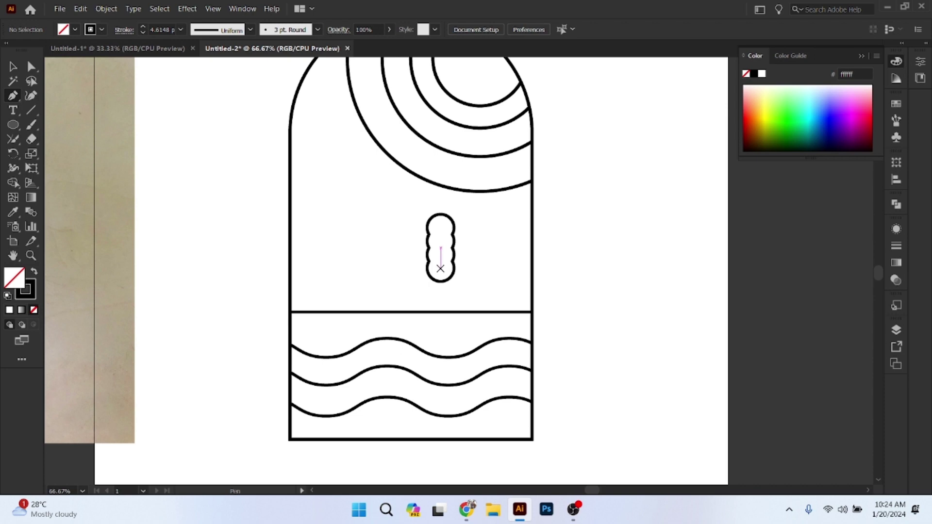
{"action": "left_click", "coordinate": [440, 269]}
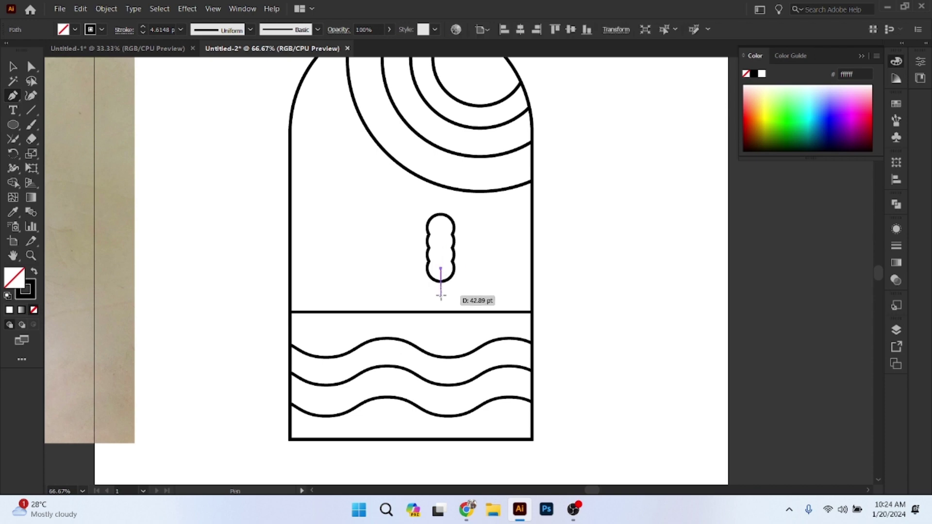
{"action": "left_click", "coordinate": [440, 295]}
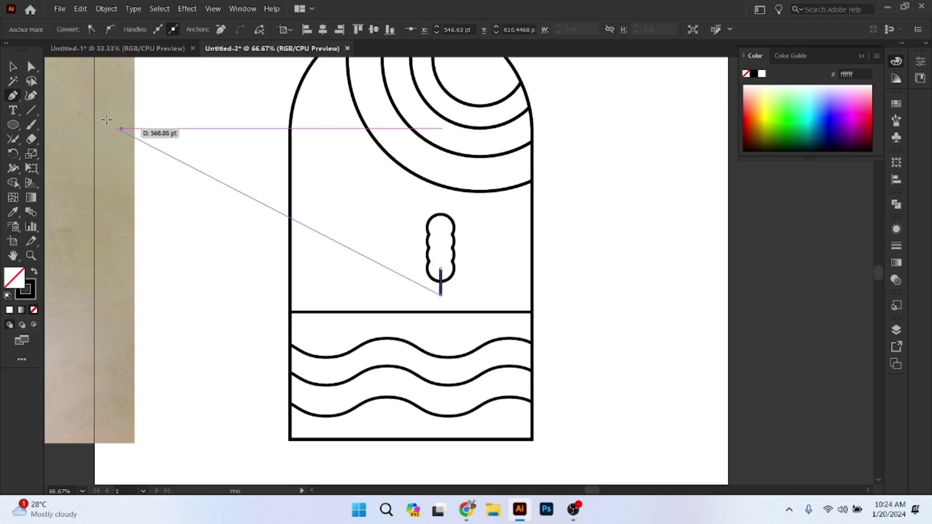
{"action": "left_click", "coordinate": [13, 66]}
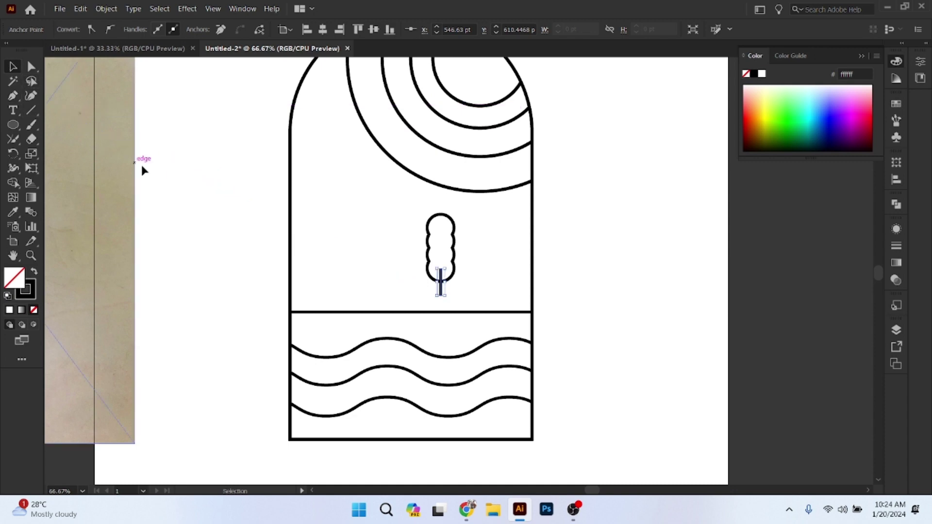
{"action": "left_click", "coordinate": [171, 180]}
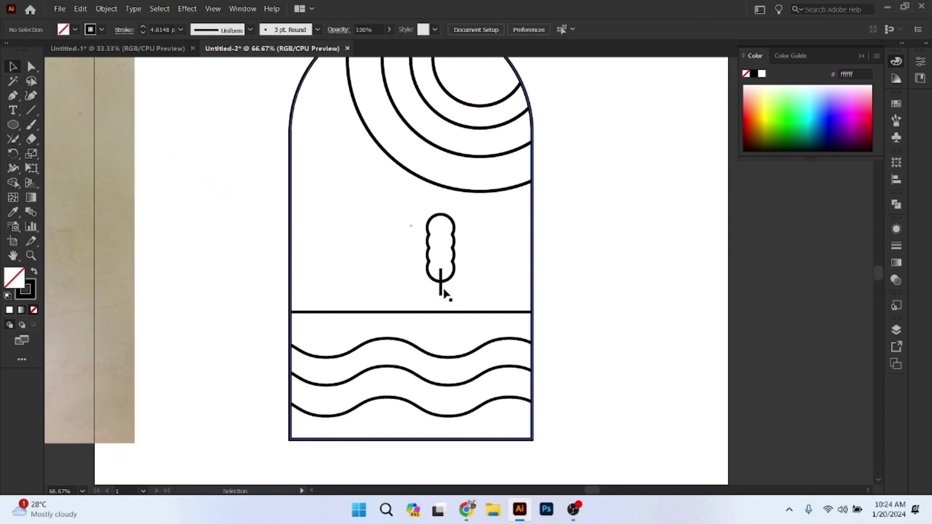
- Give the trunk a Round Cap, then select the crown and trunk together
{"action": "left_click", "coordinate": [440, 281]}
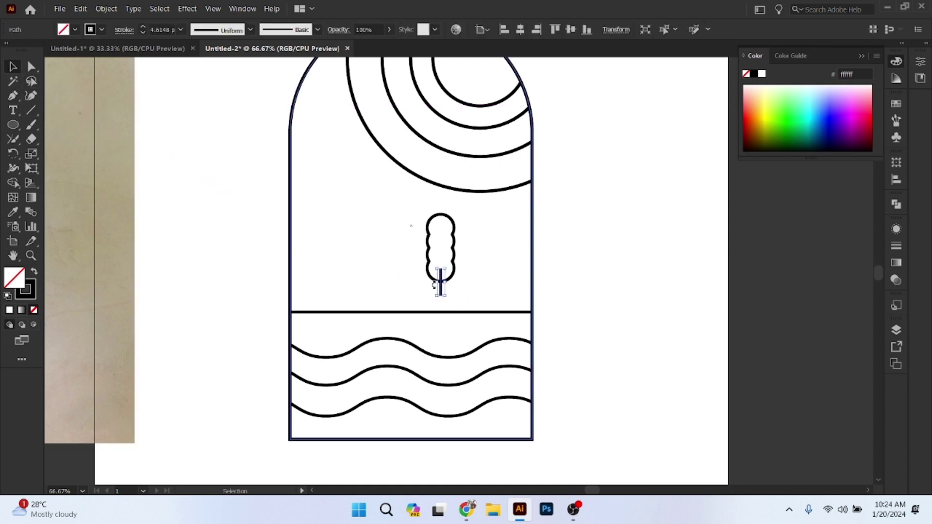
{"action": "left_click", "coordinate": [122, 31]}
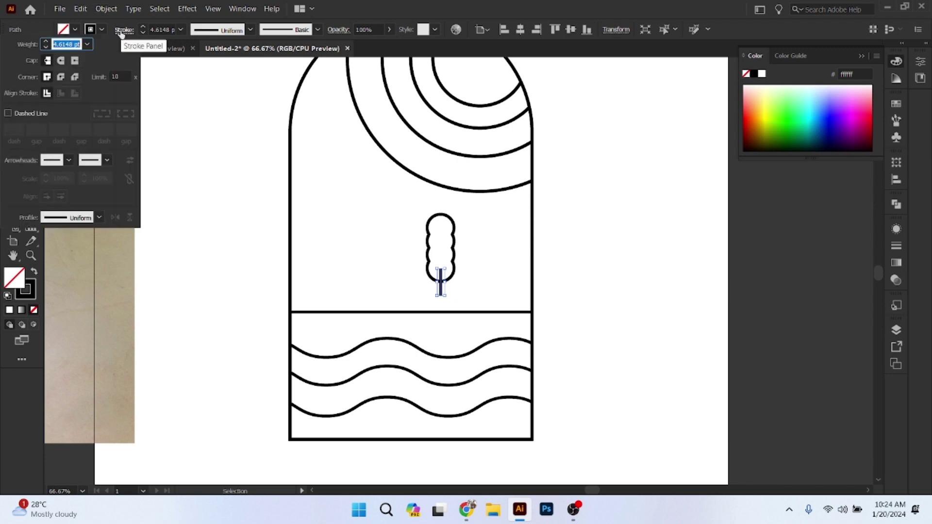
{"action": "left_click", "coordinate": [60, 61]}
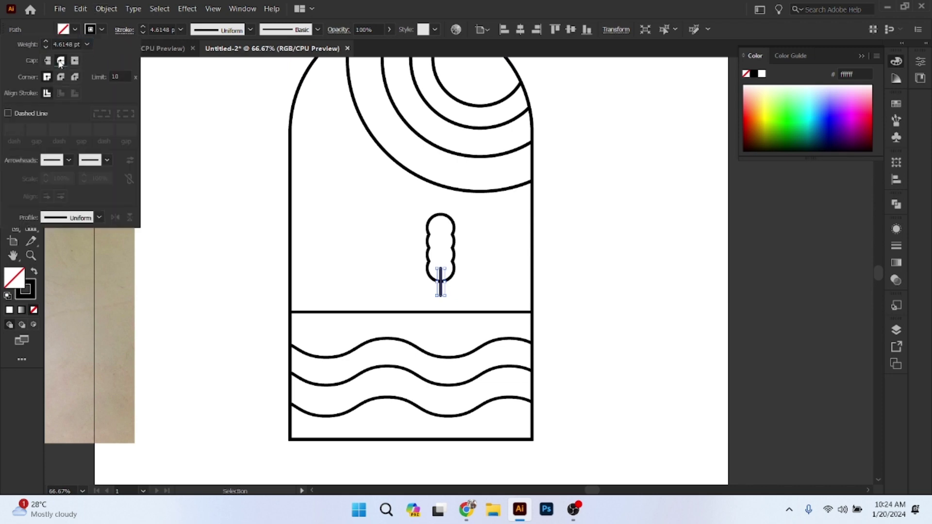
{"action": "left_click", "coordinate": [580, 289]}
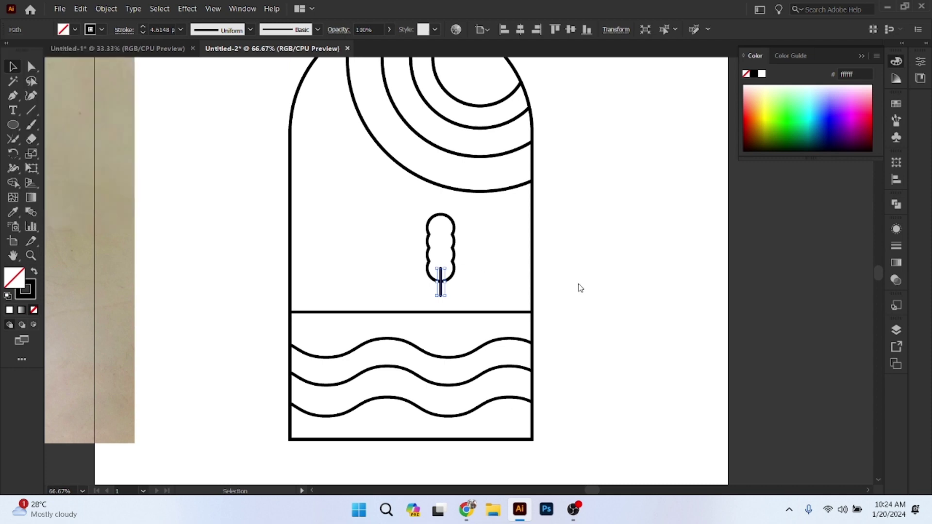
{"action": "left_click", "coordinate": [605, 287]}
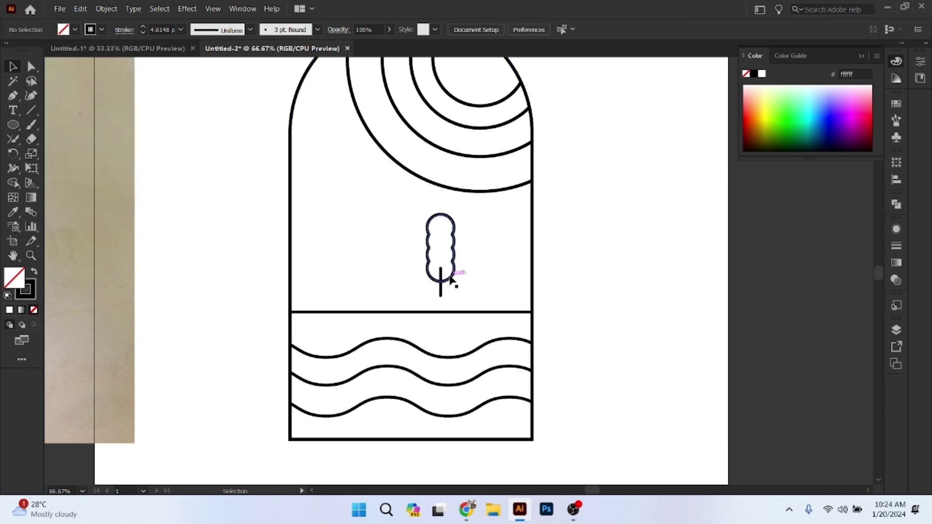
{"action": "left_click", "coordinate": [450, 278]}
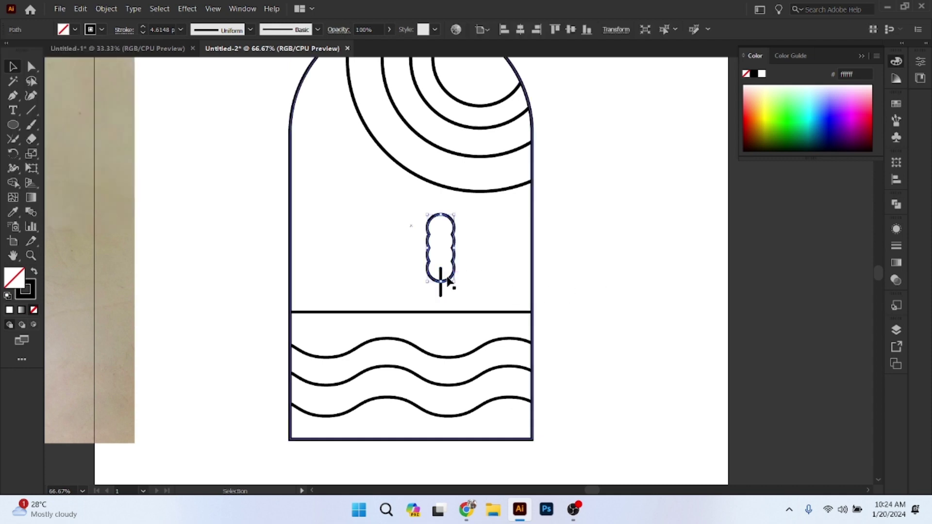
{"action": "left_click", "coordinate": [441, 291], "text": "shift"}
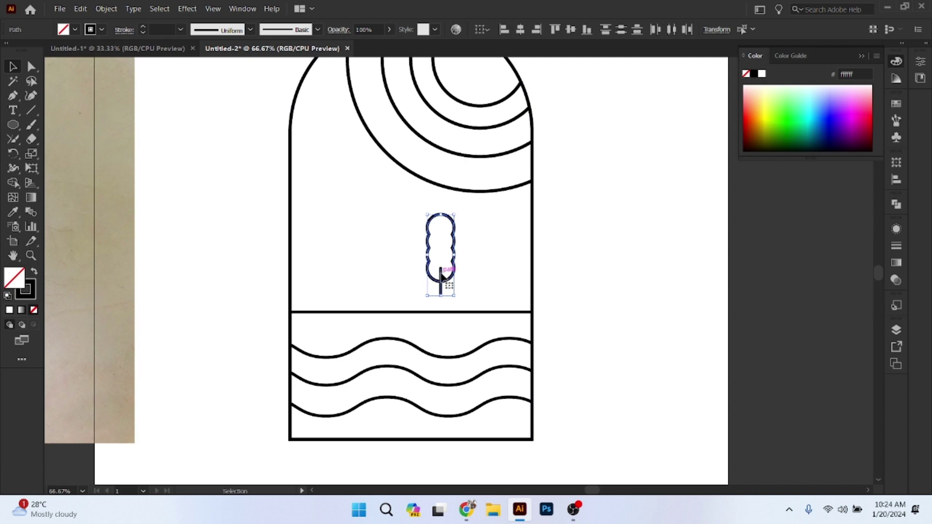
- Duplicate the tree twice to the right, shrinking the middle copy and enlarging the right one
{"action": "left_click_drag", "start_coordinate": [441, 275], "coordinate": [485, 279]}
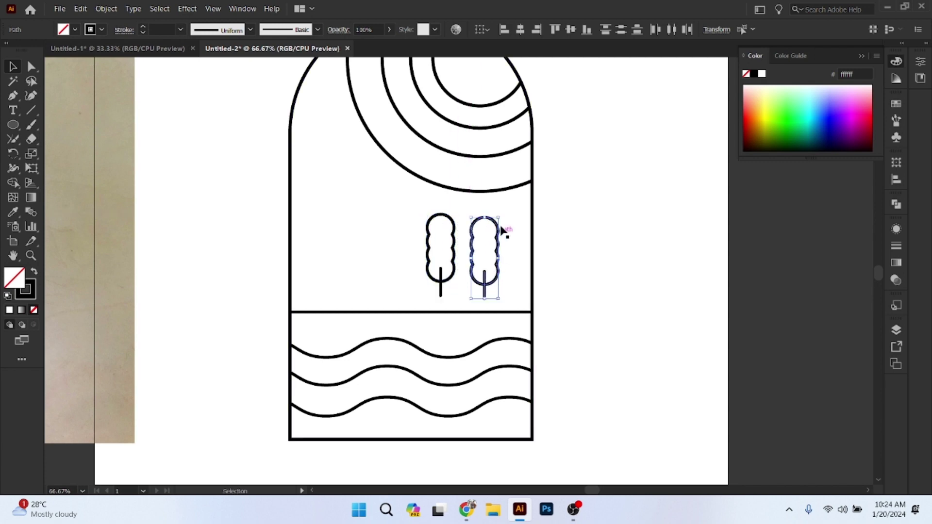
{"action": "left_click_drag", "start_coordinate": [500, 216], "coordinate": [493, 235]}
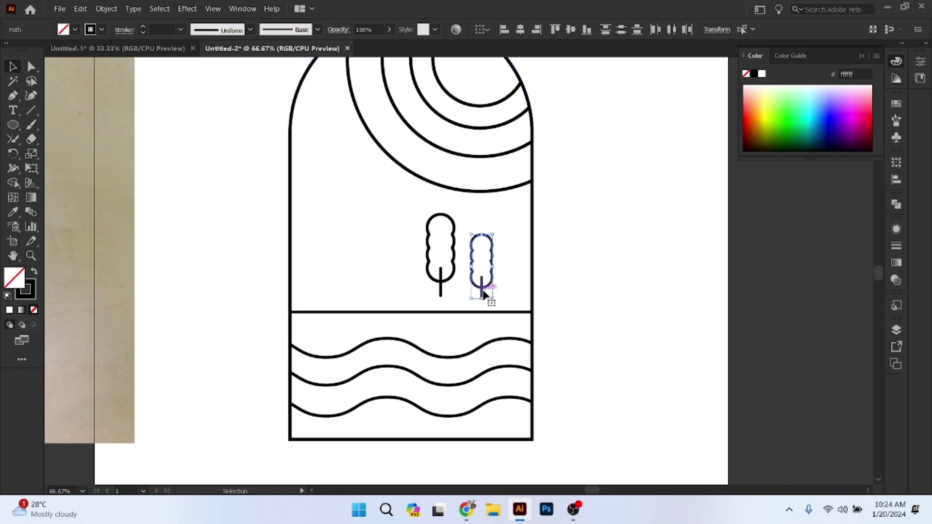
{"action": "left_click_drag", "start_coordinate": [481, 291], "coordinate": [508, 295]}
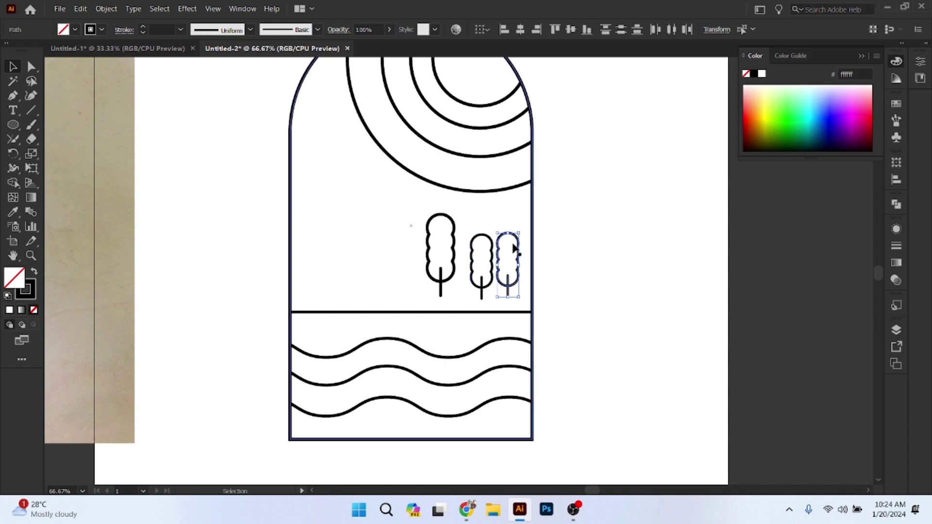
{"action": "left_click_drag", "start_coordinate": [520, 232], "coordinate": [535, 227]}
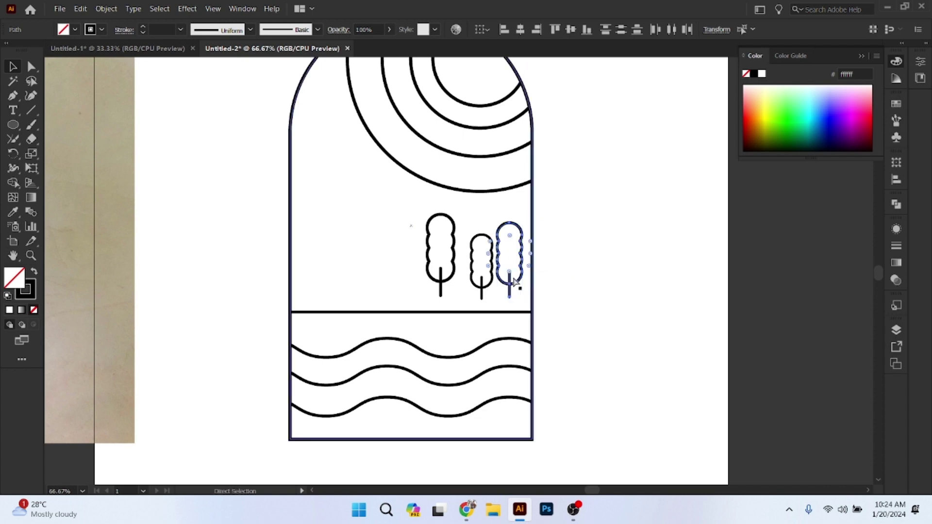
- Group the right and middle trees' canopies with their trunks
{"action": "key", "text": "ctrl+g"}
{"action": "left_click", "coordinate": [480, 286]}
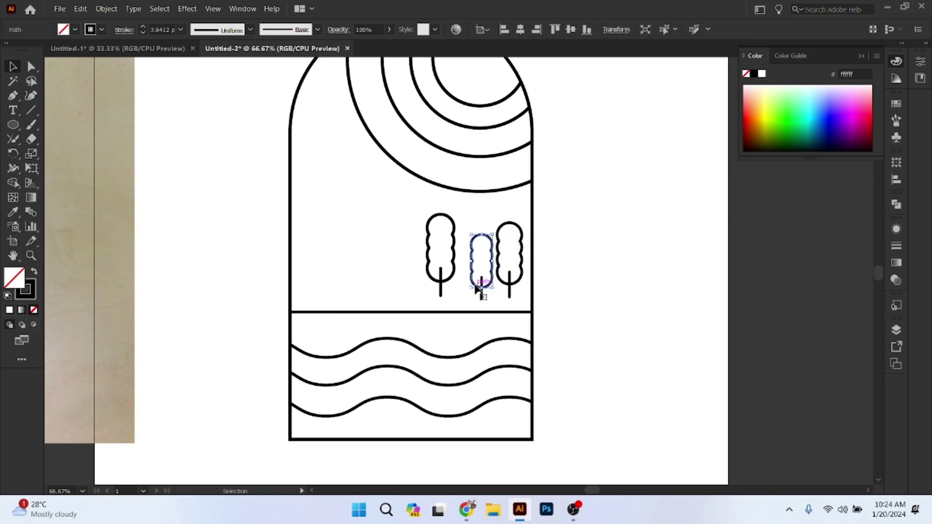
{"action": "left_click", "coordinate": [481, 293], "text": "shift"}
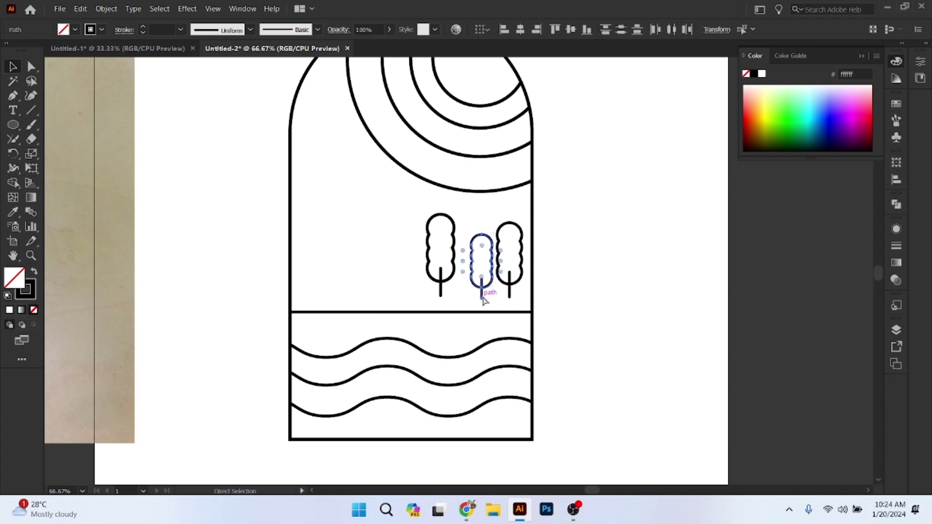
{"action": "key", "text": "ctrl+g"}
{"action": "left_click", "coordinate": [441, 290]}
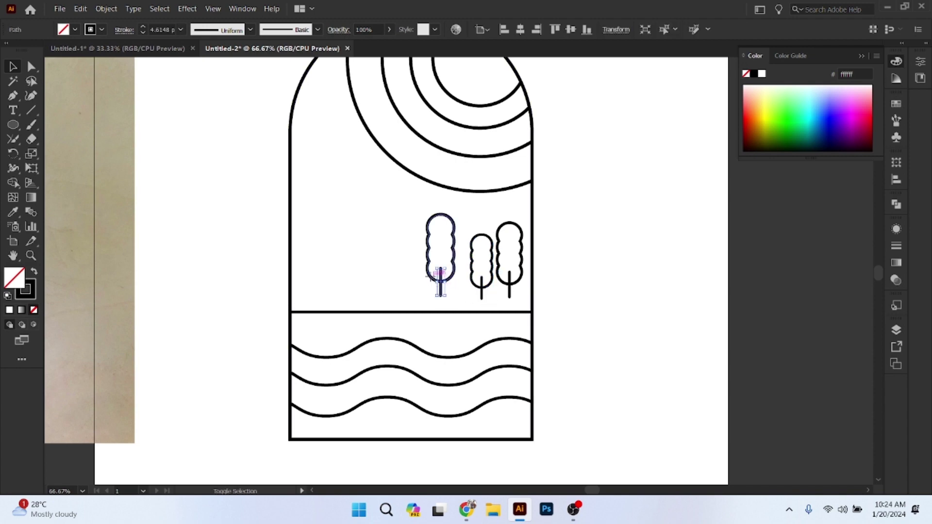
{"action": "left_click", "coordinate": [434, 277], "text": "shift"}
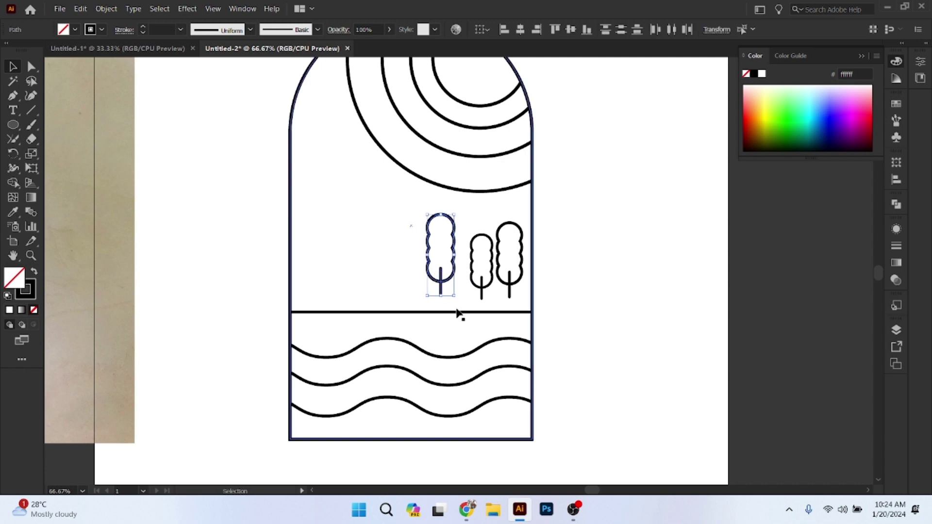
{"action": "left_click", "coordinate": [415, 257]}
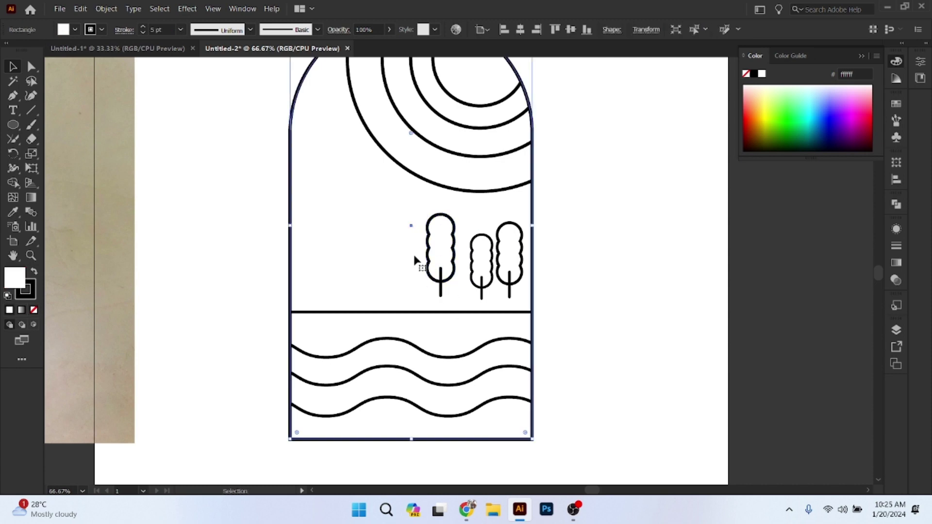
- Bottom-align the three trees and move them down onto the horizon line
{"action": "key", "text": "ctrl+2"}
{"action": "left_click_drag", "start_coordinate": [412, 250], "coordinate": [517, 302]}
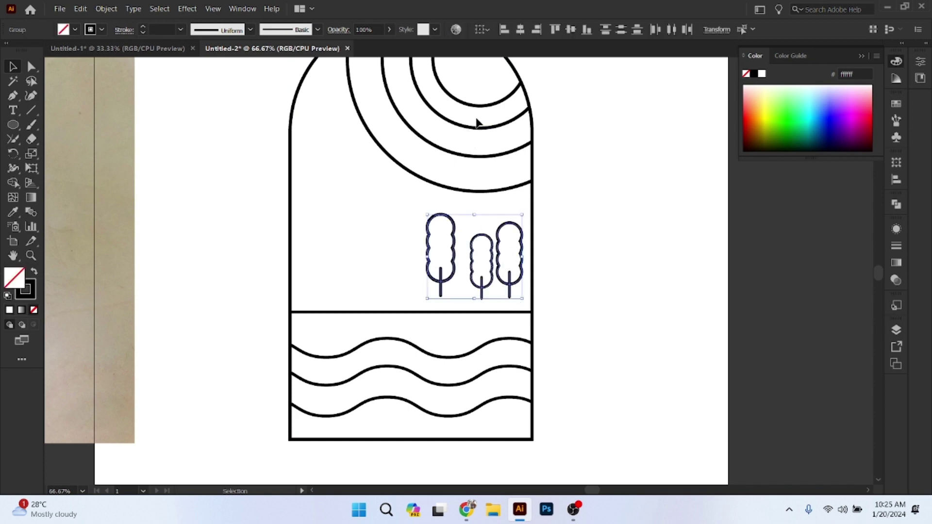
{"action": "left_click", "coordinate": [586, 30]}
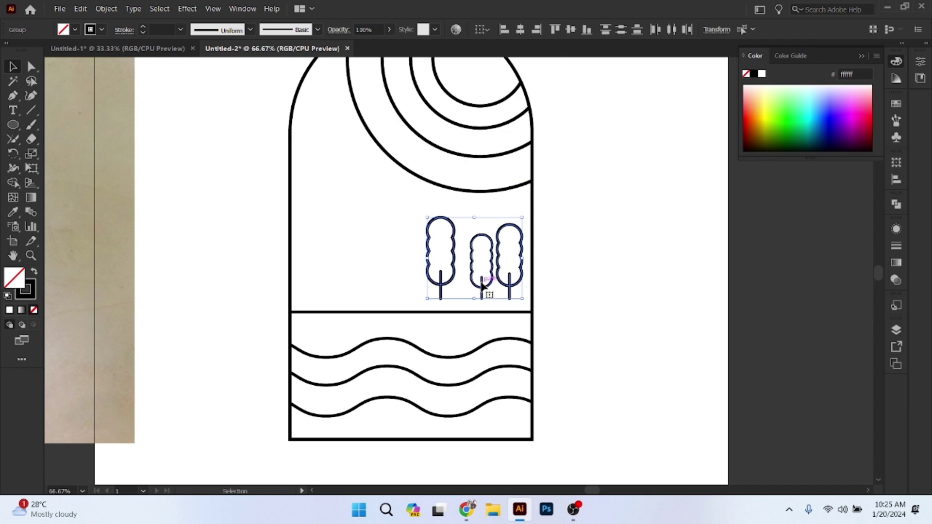
{"action": "left_click_drag", "start_coordinate": [482, 292], "coordinate": [485, 311]}
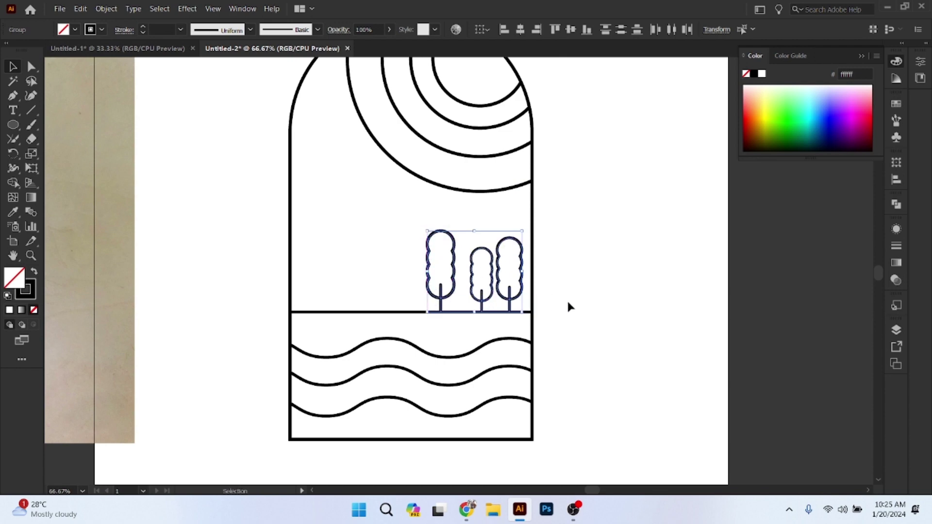
- Shift the middle tree slightly left to even the spacing between the trees
{"action": "left_click", "coordinate": [564, 298]}
{"action": "left_click", "coordinate": [482, 301]}
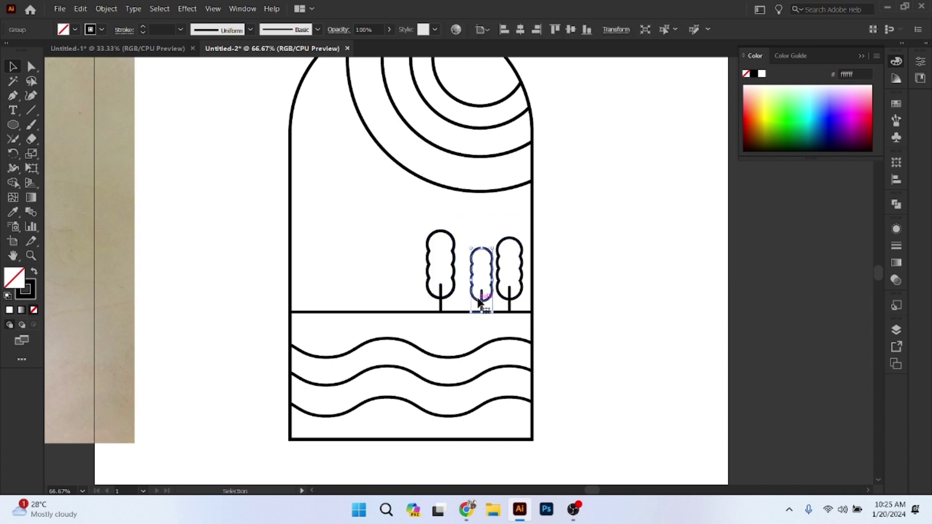
{"action": "left_click_drag", "start_coordinate": [478, 302], "coordinate": [471, 301]}
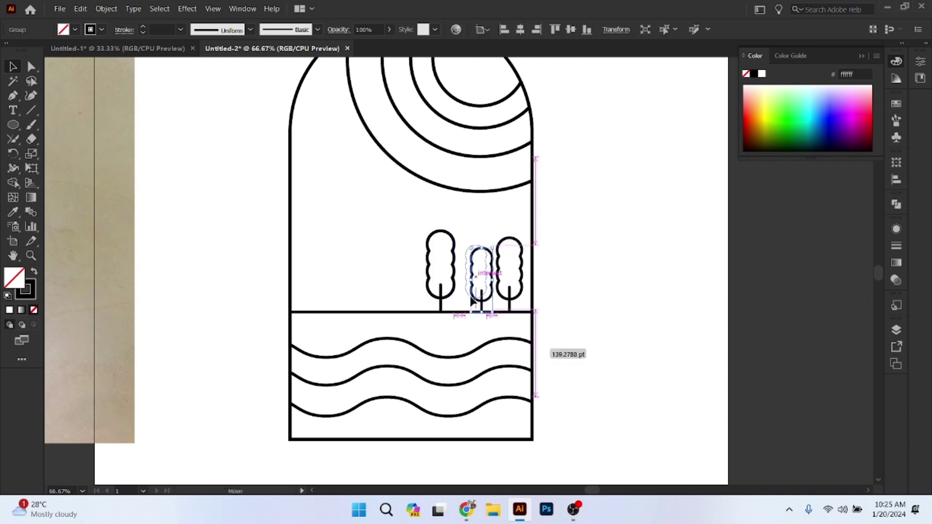
{"action": "left_click", "coordinate": [587, 313]}
{"action": "left_click_drag", "start_coordinate": [480, 303], "coordinate": [482, 304]}
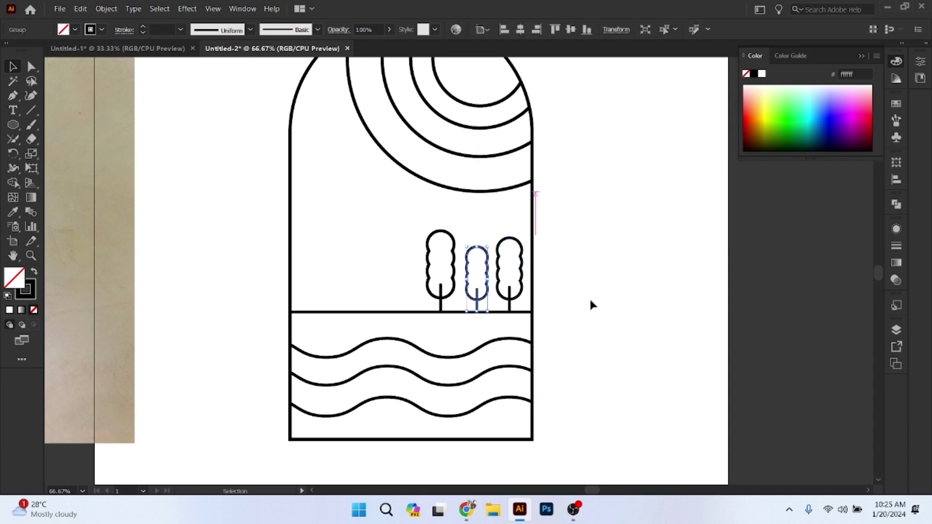
{"action": "left_click", "coordinate": [594, 313]}
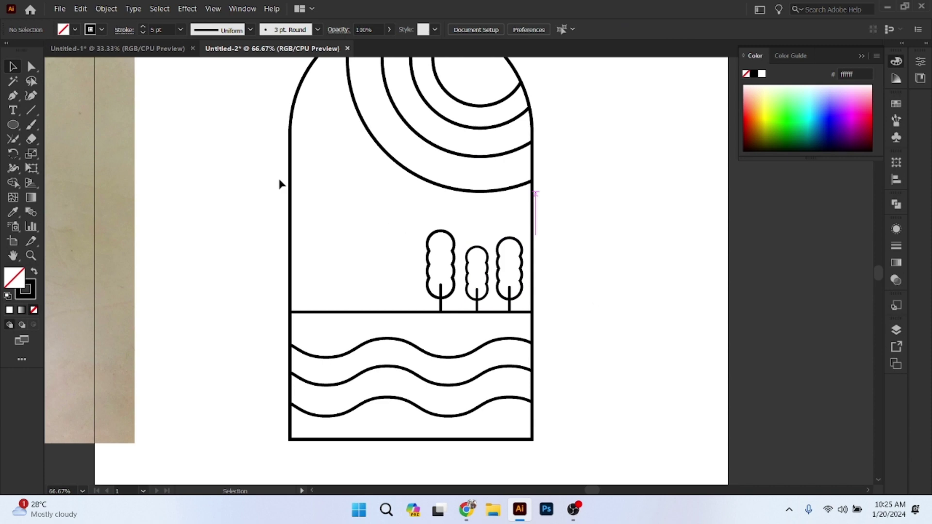
{"action": "scroll", "coordinate": [274, 183], "scroll_direction": "up", "scroll_amount": 1}
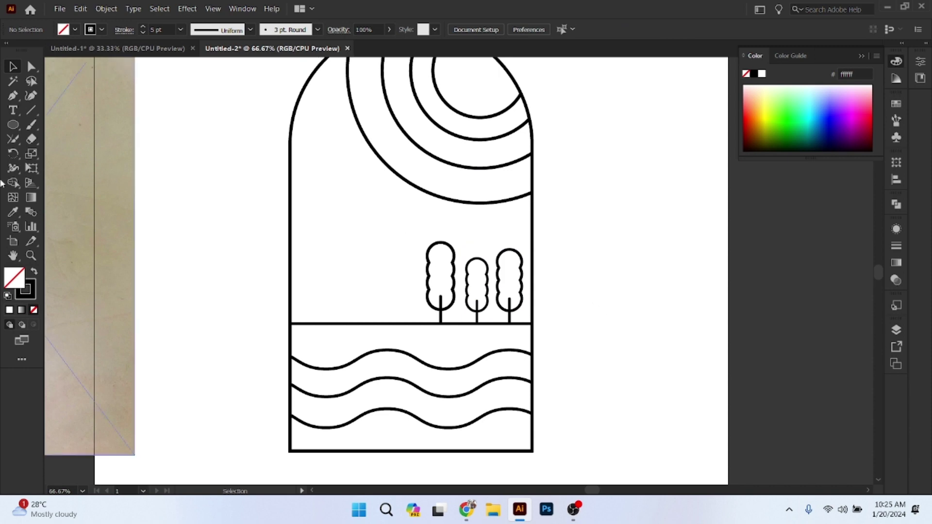
- Draw a flat rectangle on the horizon at the arch's left edge and drag a copy upward
{"action": "left_click", "coordinate": [13, 127]}
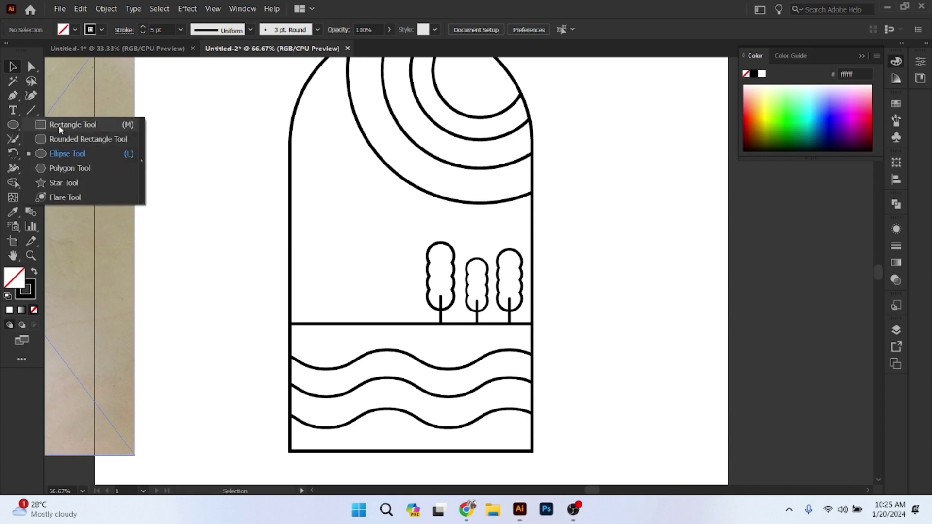
{"action": "left_click", "coordinate": [73, 125]}
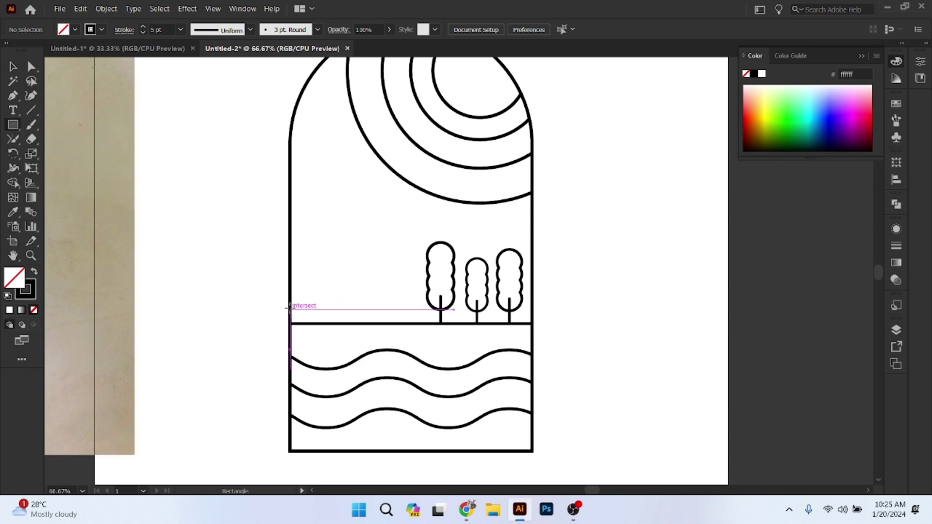
{"action": "left_click_drag", "start_coordinate": [290, 303], "coordinate": [356, 322]}
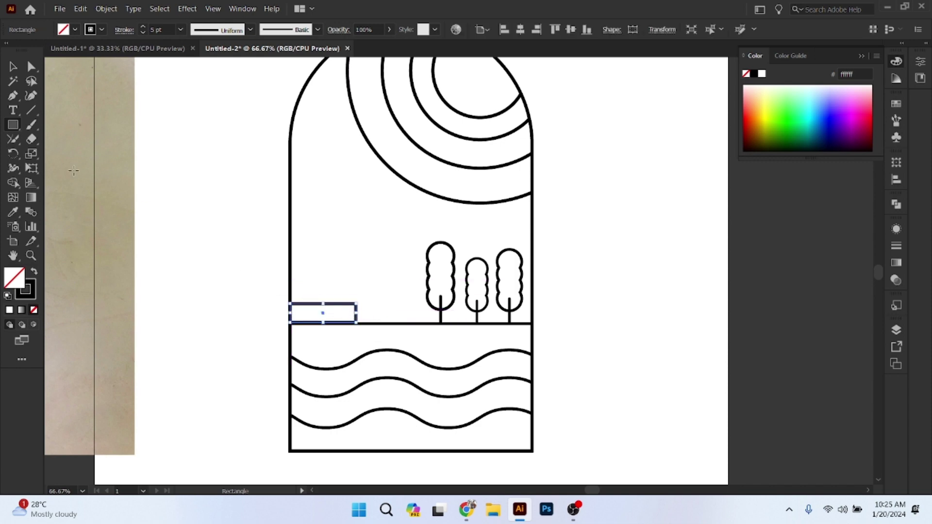
{"action": "left_click", "coordinate": [19, 63]}
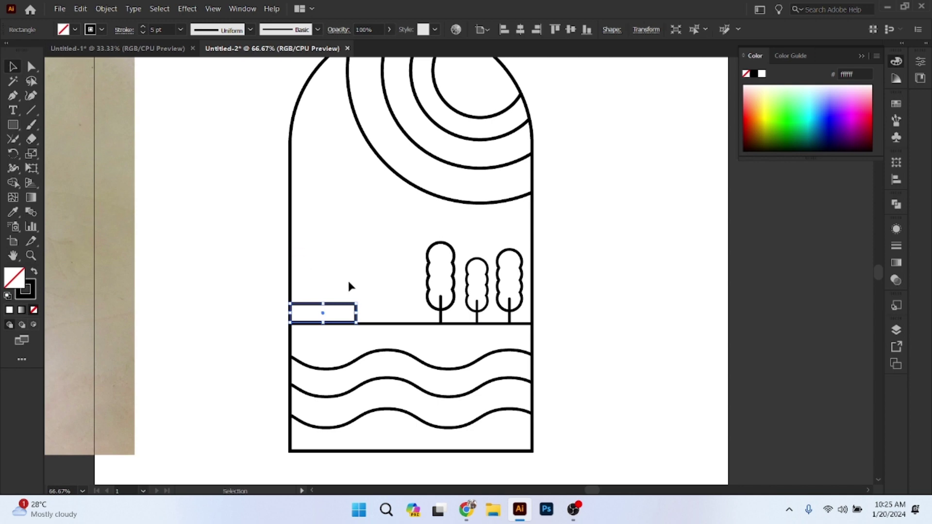
{"action": "left_click_drag", "start_coordinate": [325, 317], "coordinate": [323, 279]}
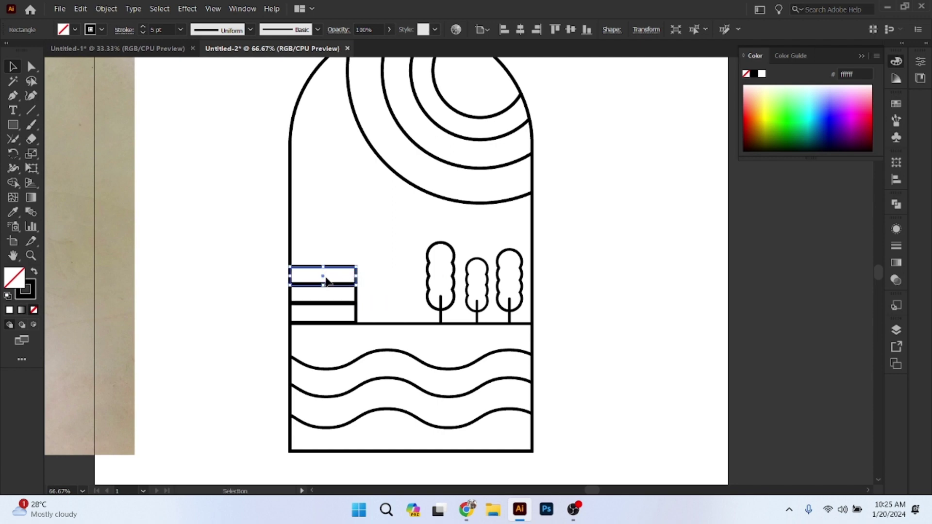
- Adjust the stacked rectangles' positions and add a fourth rectangle on top of the stack
{"action": "left_click", "coordinate": [235, 280]}
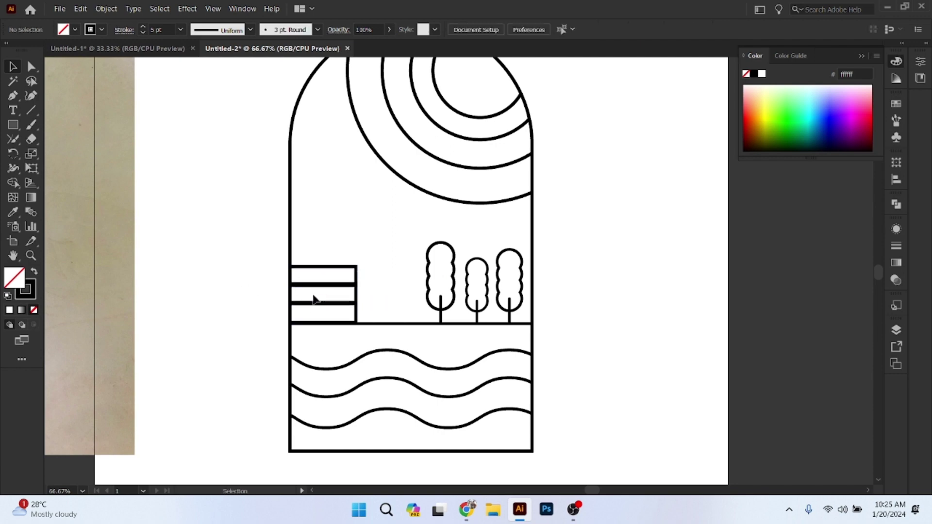
{"action": "left_click", "coordinate": [321, 266]}
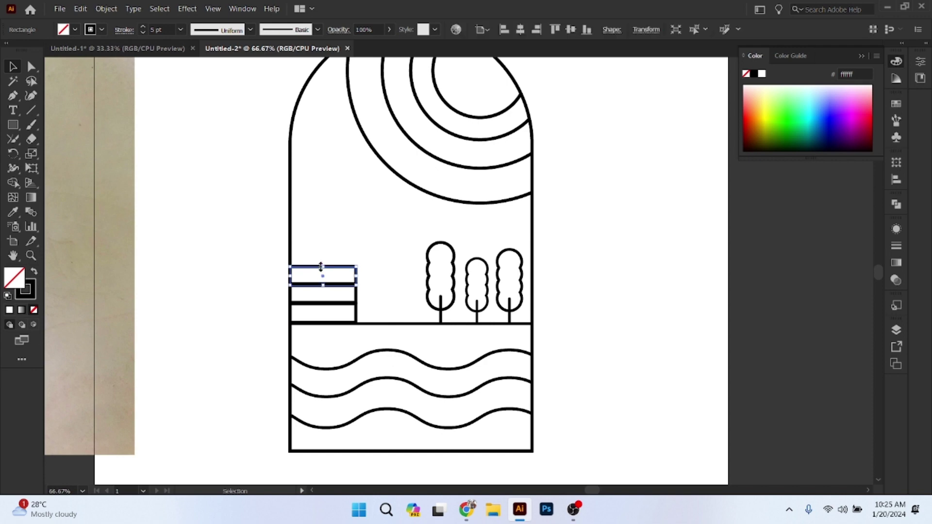
{"action": "left_click", "coordinate": [234, 275]}
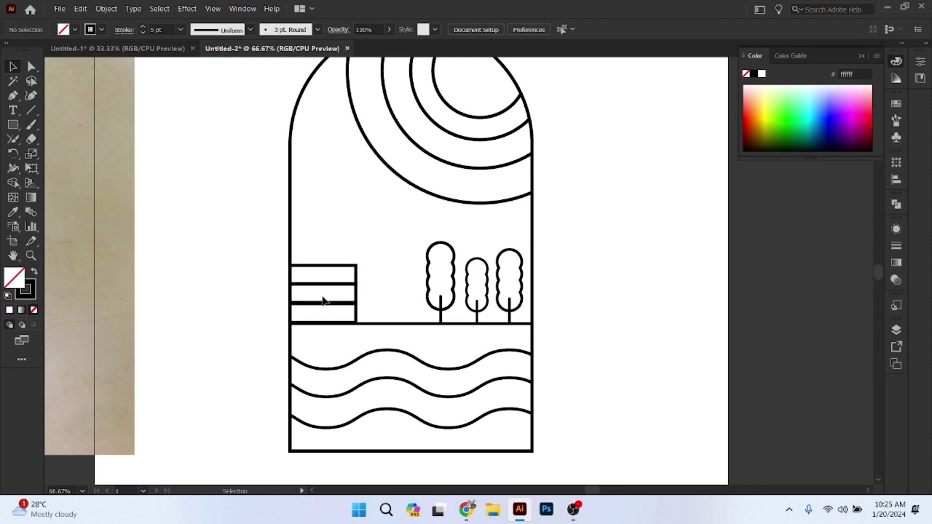
{"action": "left_click_drag", "start_coordinate": [323, 301], "coordinate": [322, 300]}
{"action": "left_click", "coordinate": [321, 298]}
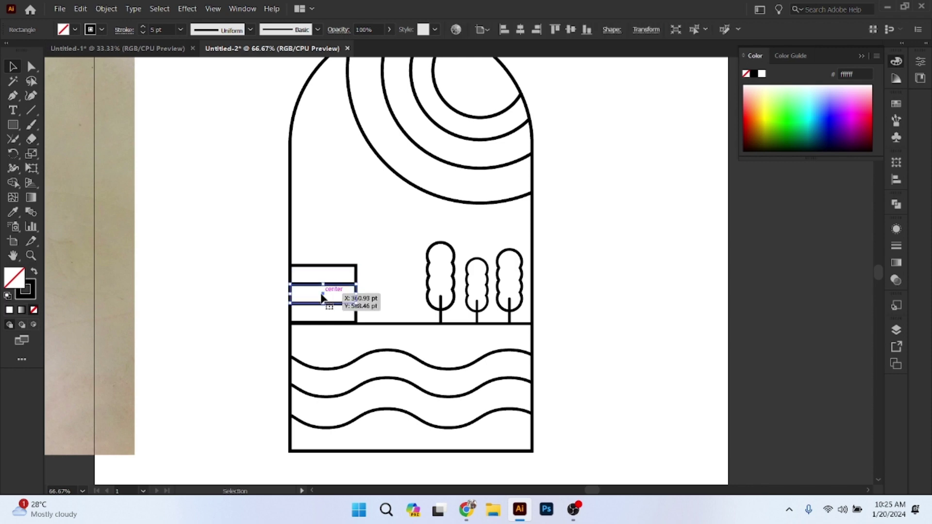
{"action": "left_click", "coordinate": [249, 299]}
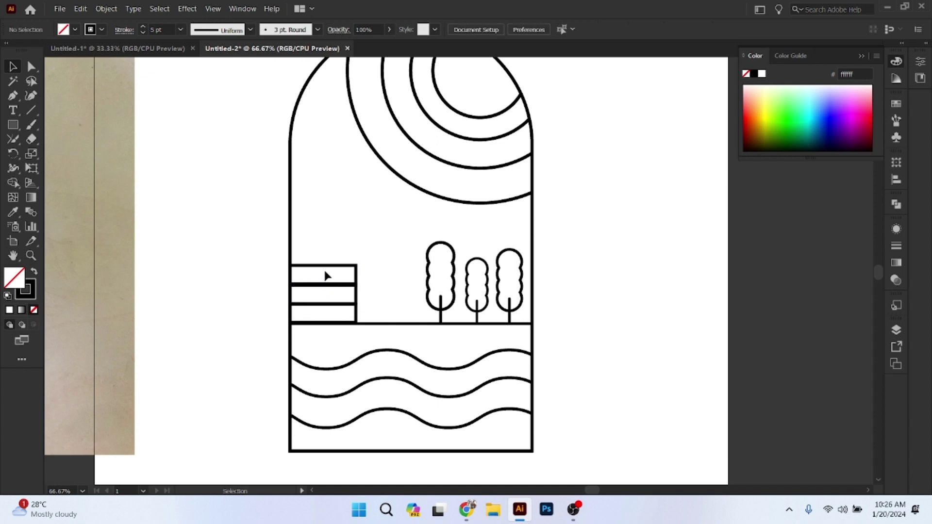
{"action": "left_click_drag", "start_coordinate": [325, 276], "coordinate": [322, 276]}
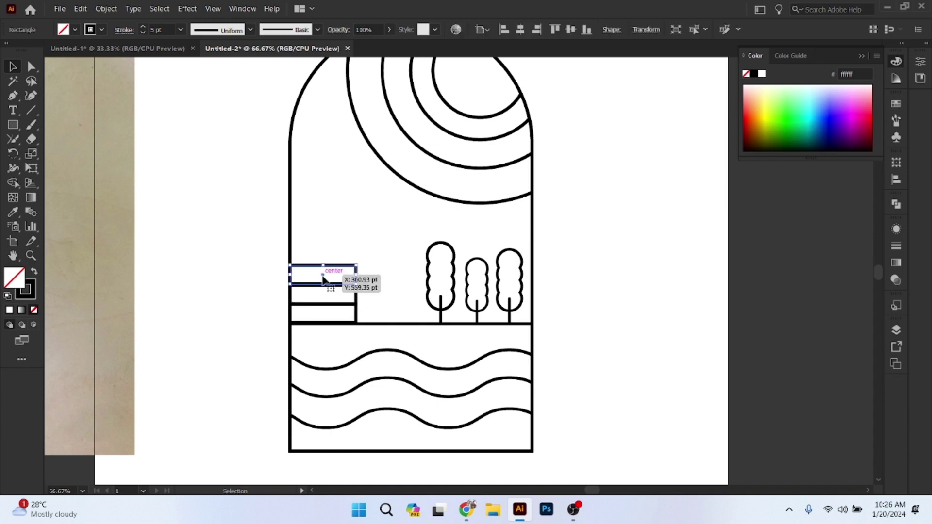
{"action": "left_click", "coordinate": [247, 281]}
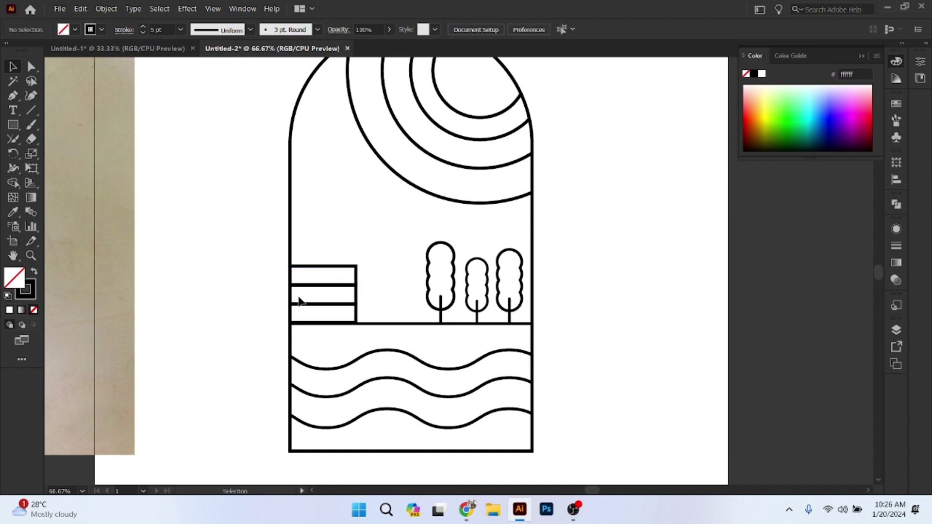
{"action": "left_click", "coordinate": [327, 268]}
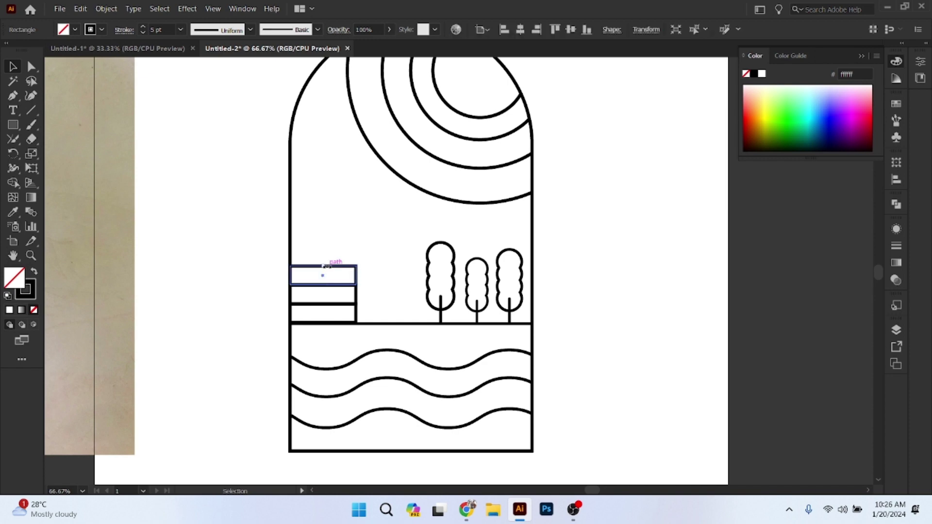
{"action": "mouse_move", "coordinate": [324, 266]}
{"action": "left_mouse_down"}
{"action": "mouse_move", "coordinate": [329, 250]}
{"action": "mouse_move", "coordinate": [326, 259]}
{"action": "left_mouse_up"}
{"action": "left_click", "coordinate": [235, 259]}
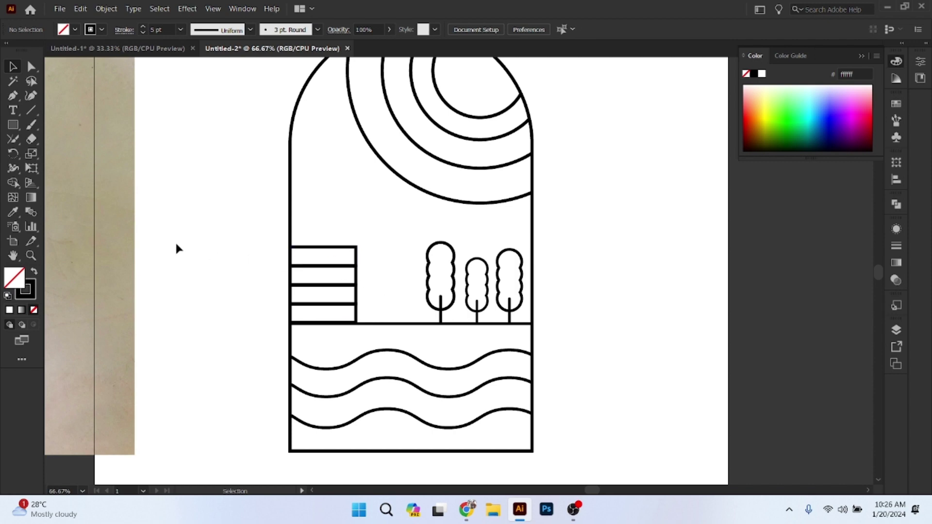
{"action": "left_click", "coordinate": [13, 125]}
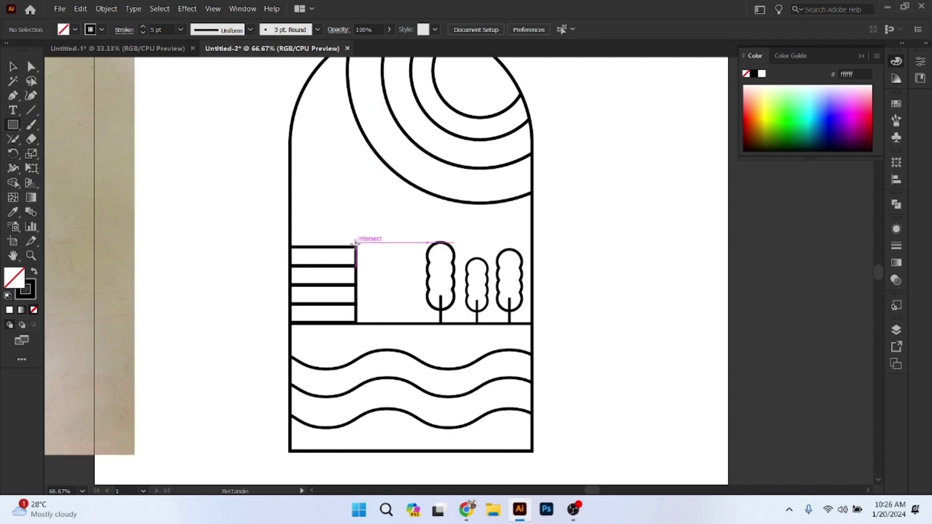
- Draw a tall narrow rectangle beside the striped block and create a three-sided polygon
{"action": "mouse_move", "coordinate": [357, 247]}
{"action": "left_mouse_down"}
{"action": "mouse_move", "coordinate": [368, 257]}
{"action": "mouse_move", "coordinate": [375, 323]}
{"action": "left_mouse_up"}
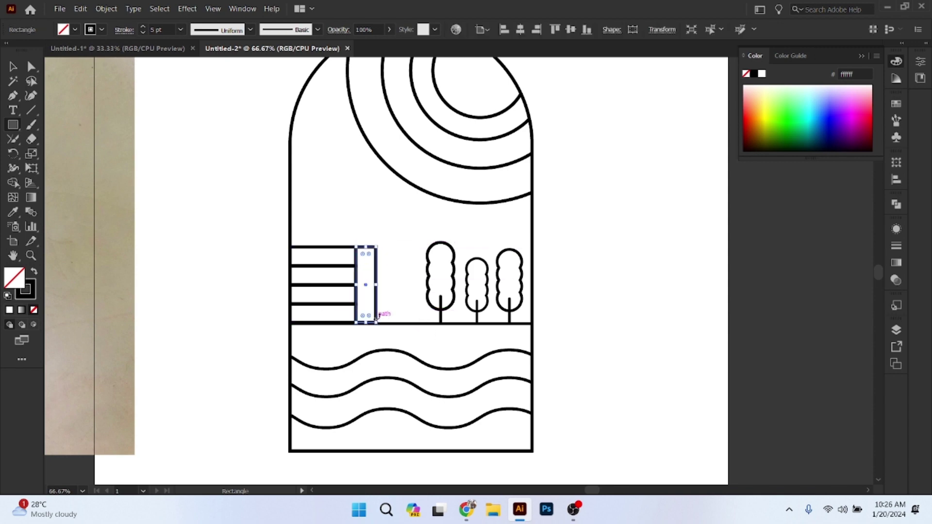
{"action": "scroll", "coordinate": [353, 252], "scroll_direction": "up", "scroll_amount": 4}
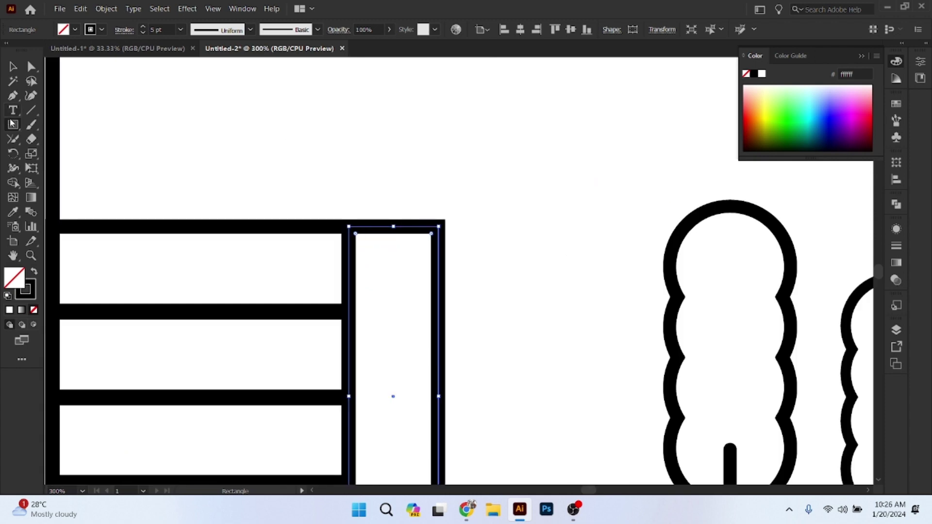
{"action": "left_click_drag", "start_coordinate": [11, 124], "coordinate": [62, 168]}
{"action": "left_click", "coordinate": [385, 134]}
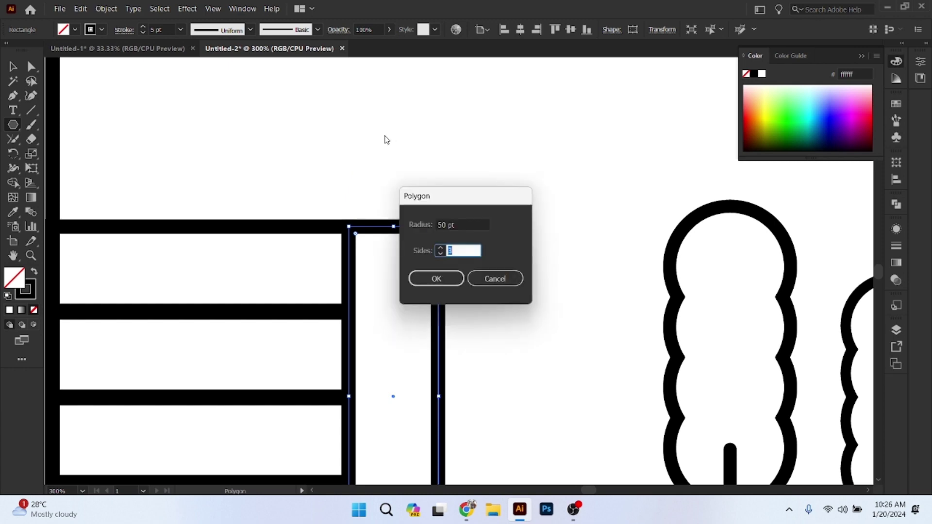
{"action": "left_click", "coordinate": [436, 279]}
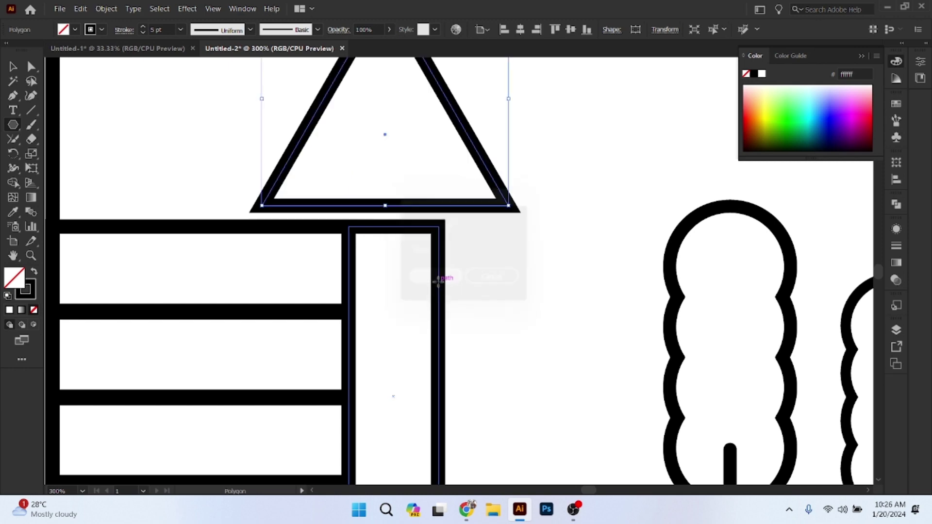
- Give the triangle rounded corners with Round Join in the Stroke options
{"action": "left_click", "coordinate": [123, 30]}
{"action": "left_click", "coordinate": [61, 77]}
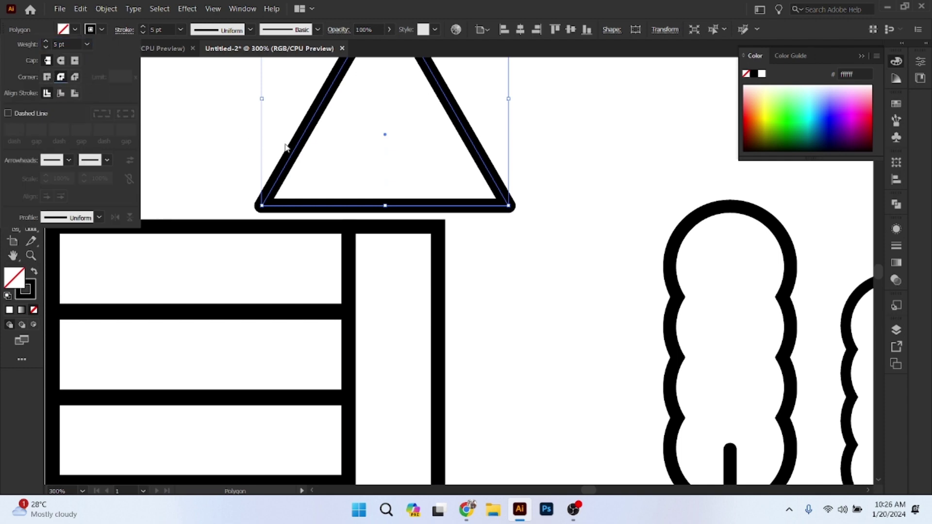
{"action": "left_click", "coordinate": [525, 182]}
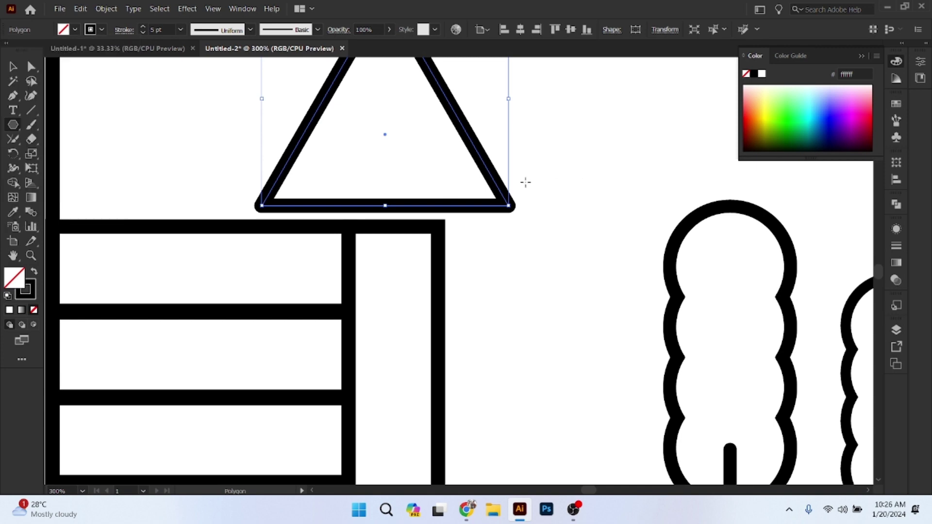
{"action": "key", "text": "v"}
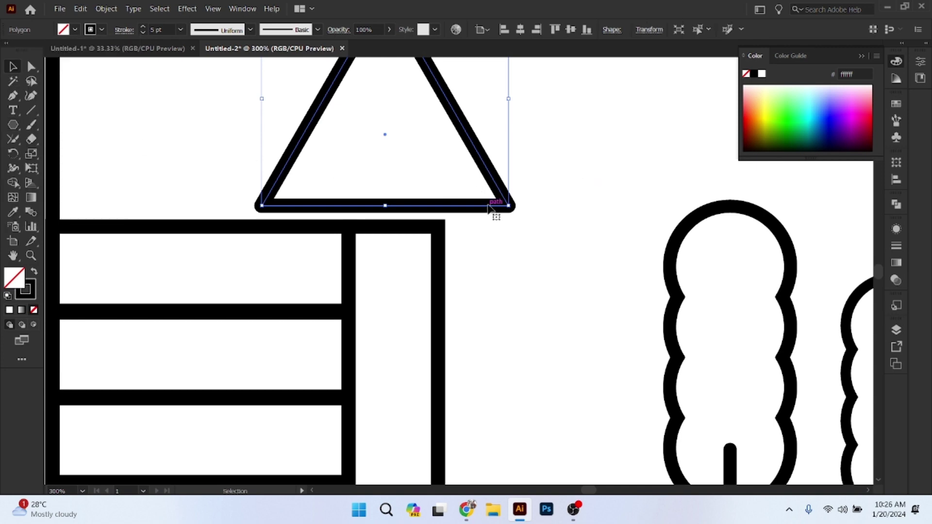
- Move the triangle onto the tall rectangle and scale it down to the rectangle's width
{"action": "left_click_drag", "start_coordinate": [499, 187], "coordinate": [582, 209]}
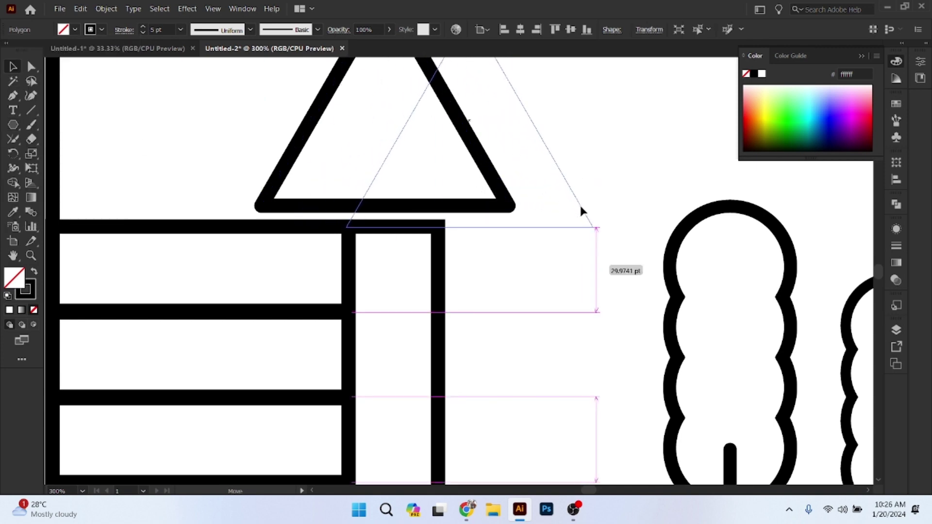
{"action": "scroll", "coordinate": [568, 189], "scroll_direction": "up", "scroll_amount": 3}
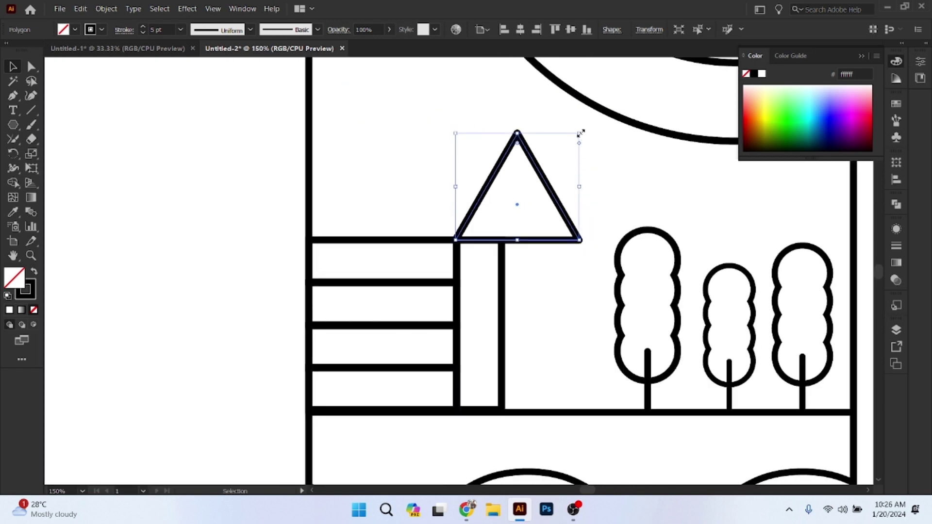
{"action": "left_click_drag", "start_coordinate": [580, 132], "coordinate": [505, 181]}
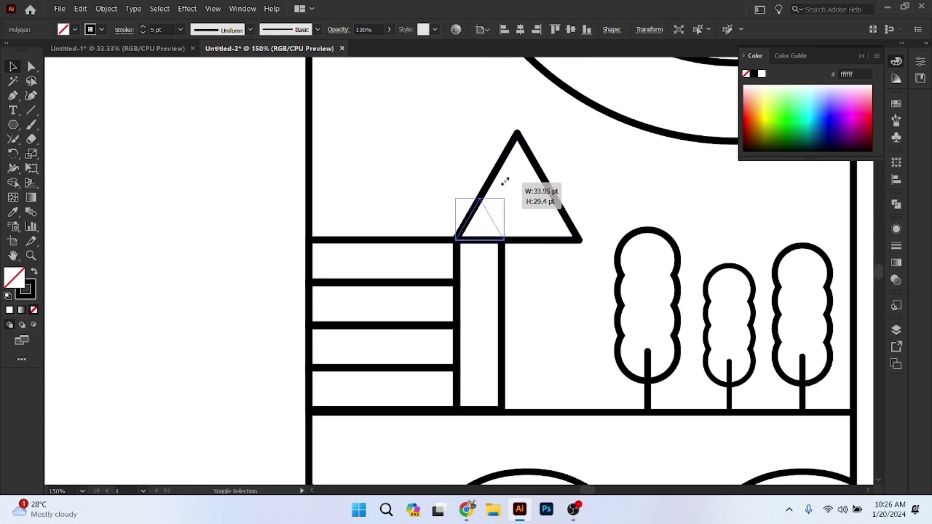
{"action": "left_click_drag", "start_coordinate": [504, 181], "coordinate": [503, 184]}
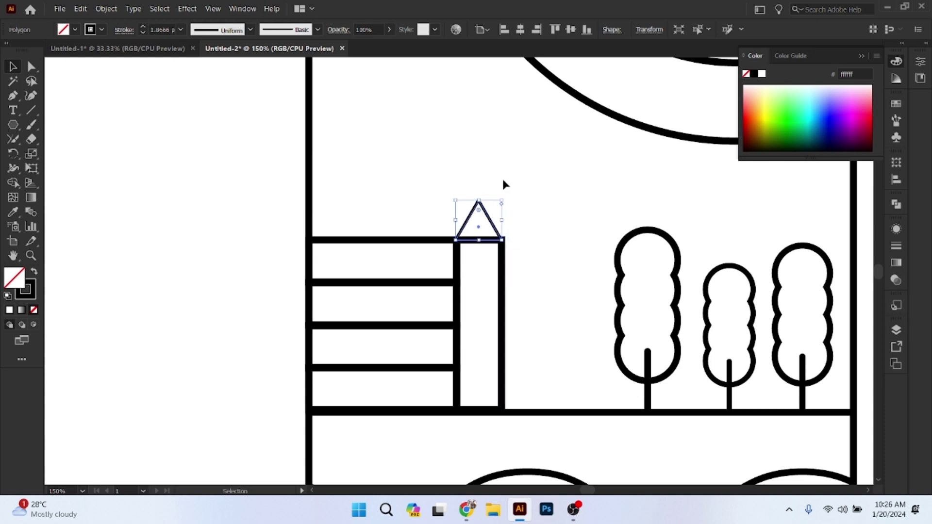
{"action": "left_click", "coordinate": [180, 29]}
- Set the triangle's stroke weight to 5 pt to match the tall rectangle
{"action": "left_click", "coordinate": [194, 123]}
{"action": "left_click", "coordinate": [502, 270]}
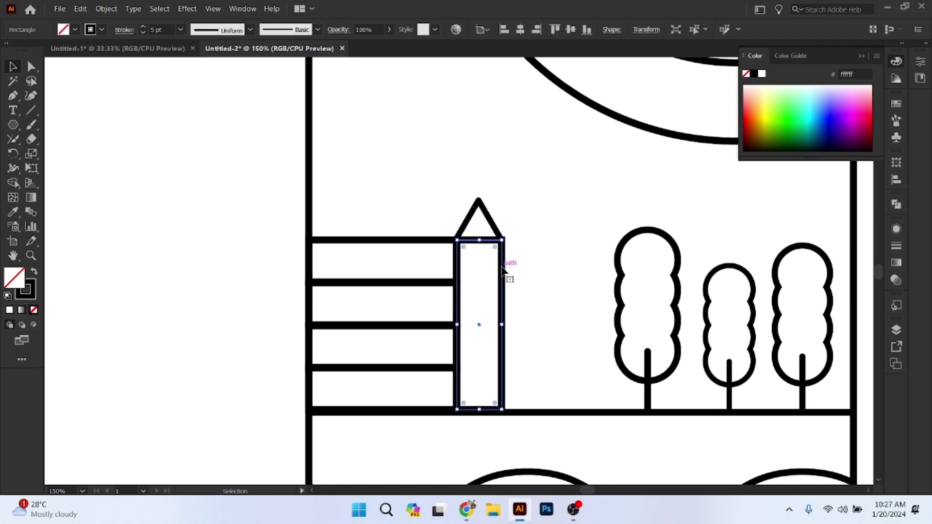
{"action": "left_click", "coordinate": [493, 222]}
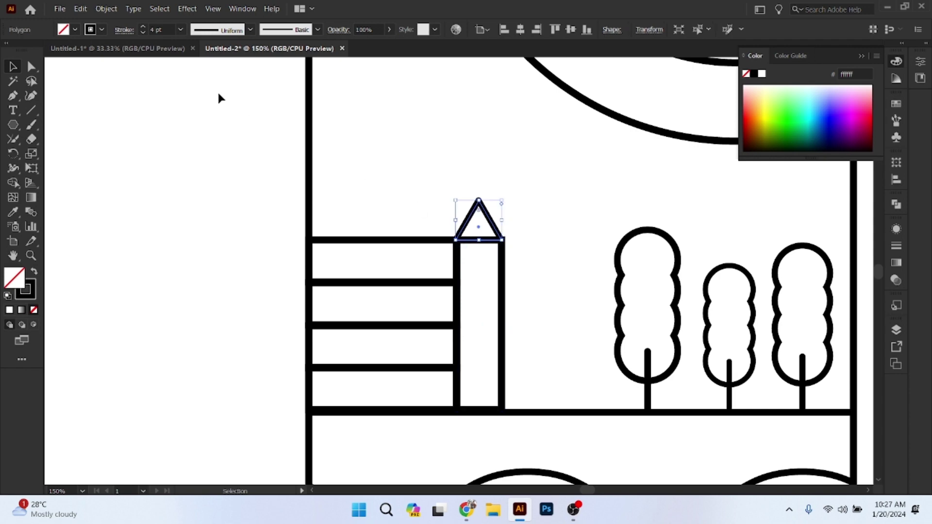
{"action": "left_click", "coordinate": [180, 29]}
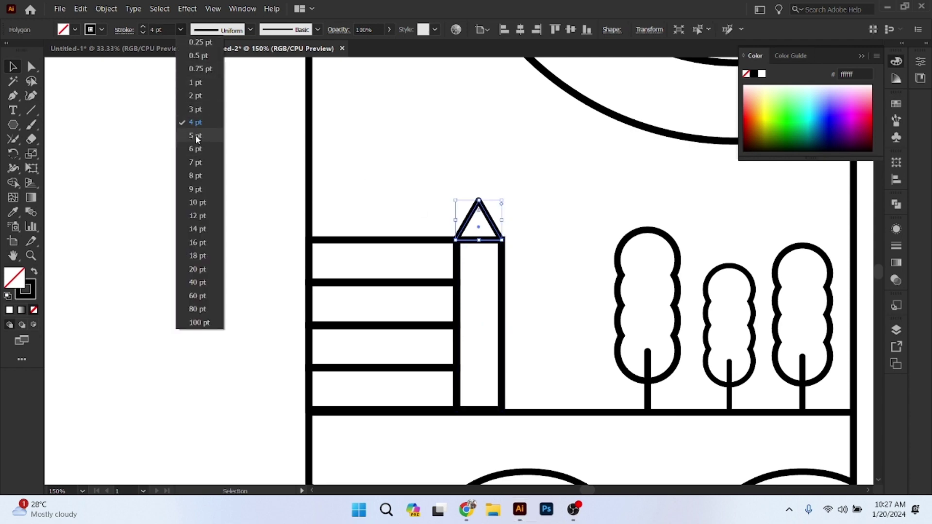
{"action": "left_click", "coordinate": [195, 135]}
{"action": "left_click", "coordinate": [543, 222]}
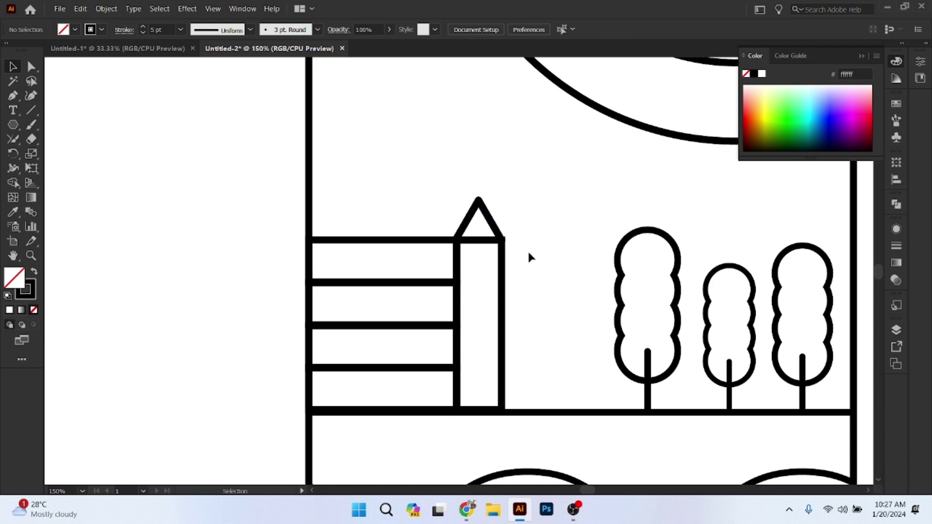
- Give the tall rectangle rounded corners with Round Join in the Stroke panel
{"action": "scroll", "coordinate": [526, 258], "scroll_direction": "up", "scroll_amount": 1}
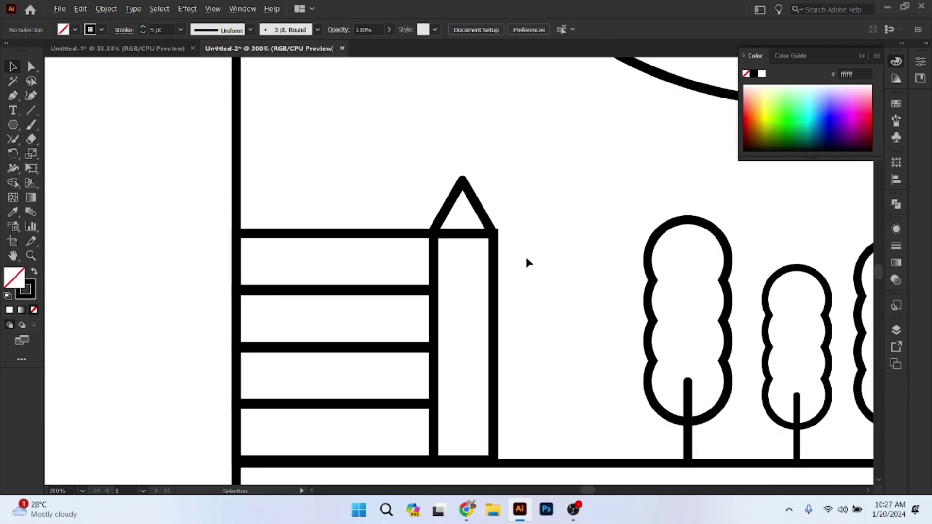
{"action": "left_click", "coordinate": [494, 264]}
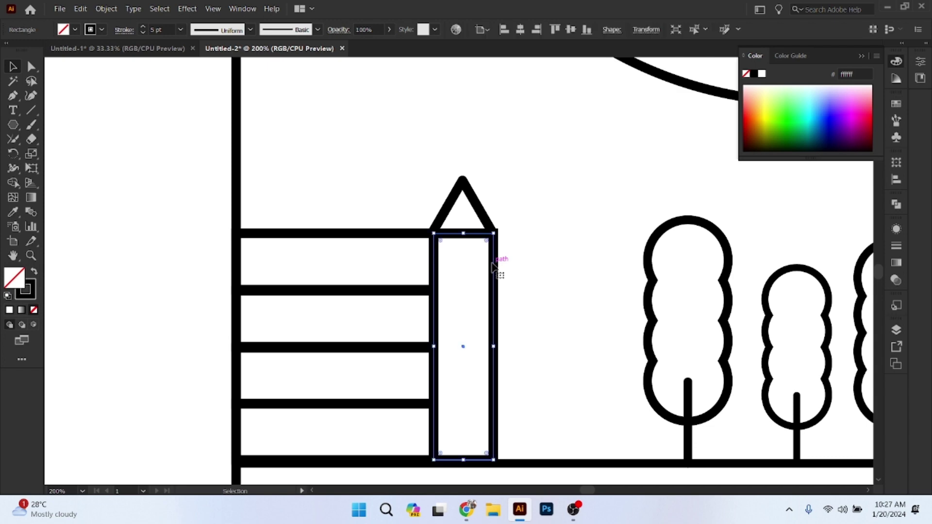
{"action": "left_click", "coordinate": [124, 30]}
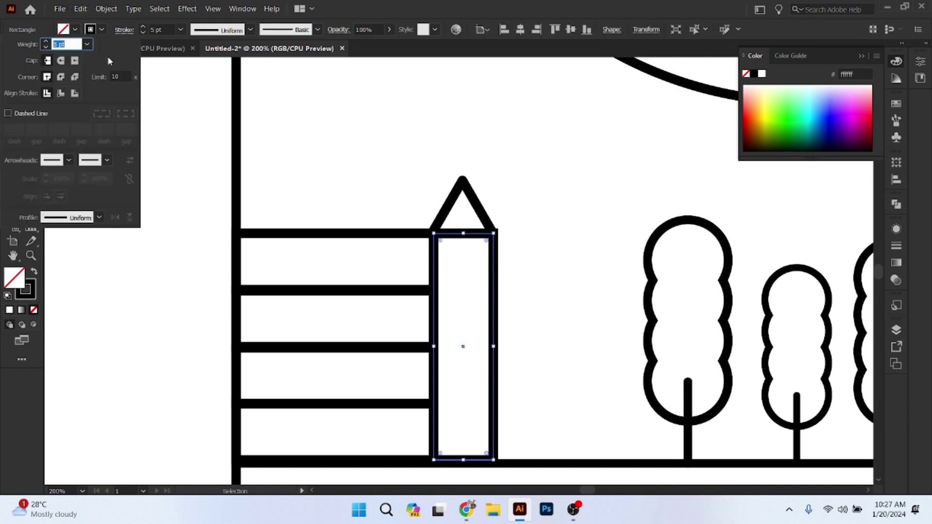
{"action": "left_click", "coordinate": [61, 77]}
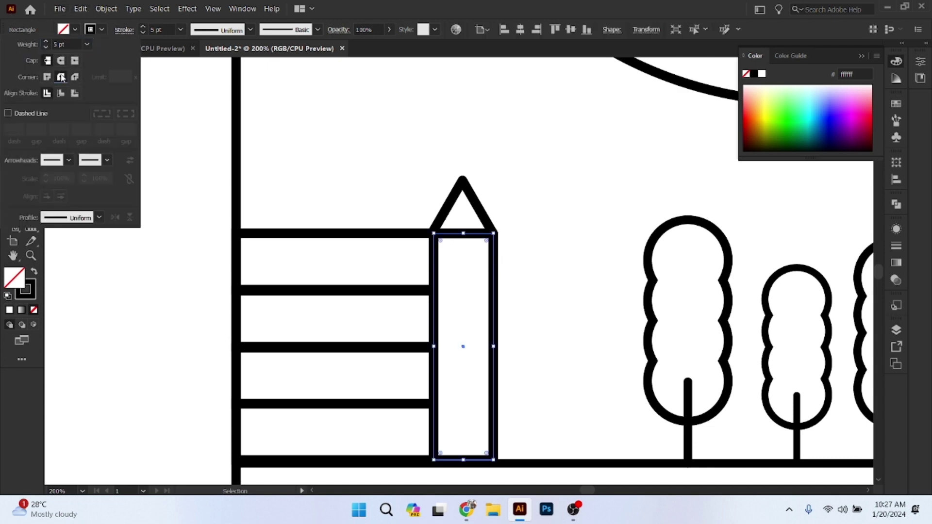
{"action": "left_click", "coordinate": [543, 252]}
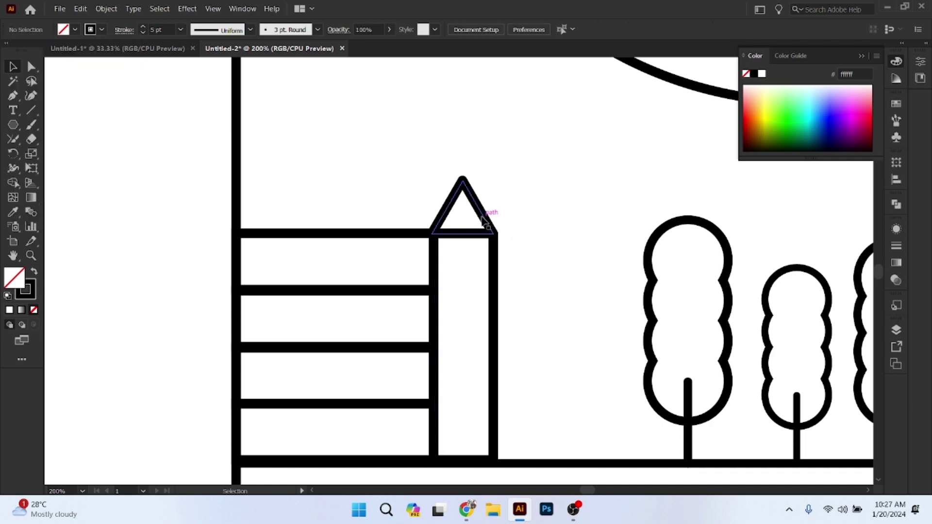
- Center the triangle and tall rectangle horizontally and merge them into one picket
{"action": "left_click", "coordinate": [483, 221]}
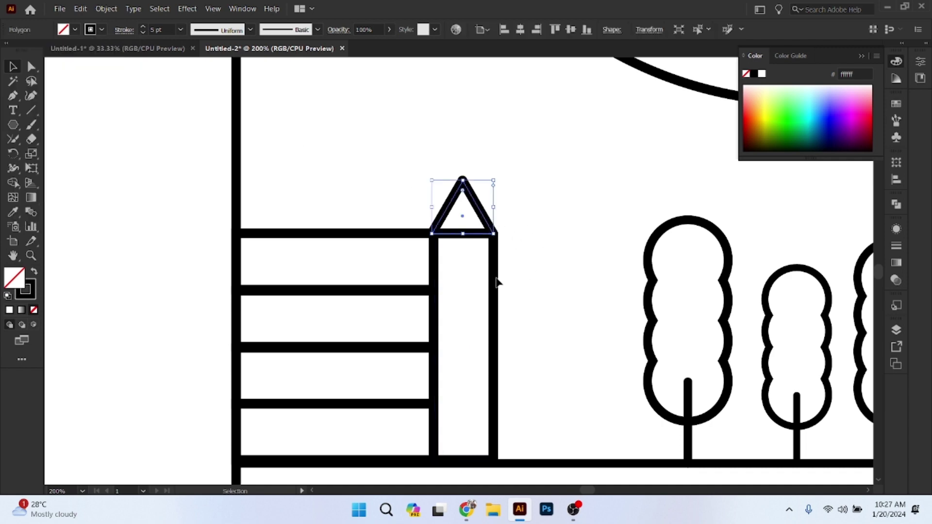
{"action": "left_click", "coordinate": [495, 279], "text": "shift"}
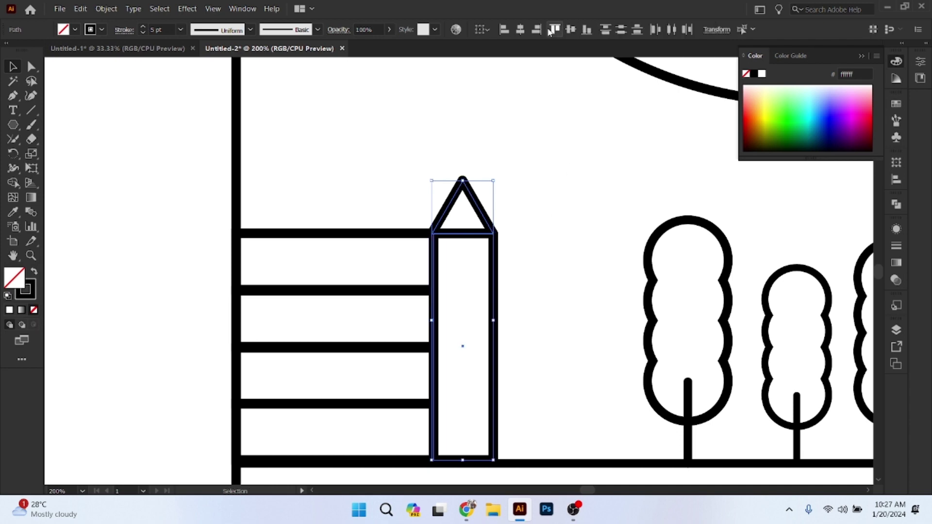
{"action": "left_click", "coordinate": [520, 30]}
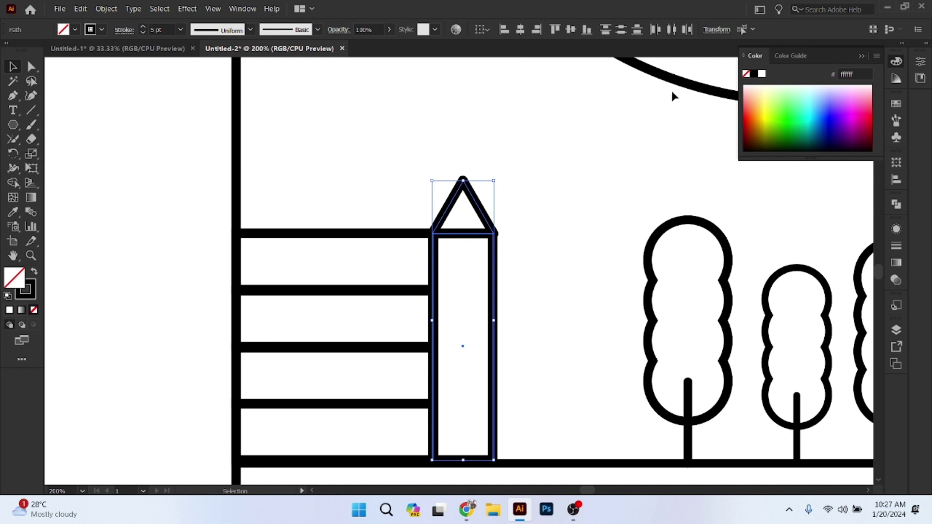
{"action": "left_click", "coordinate": [16, 184]}
{"action": "left_click_drag", "start_coordinate": [463, 215], "coordinate": [443, 322]}
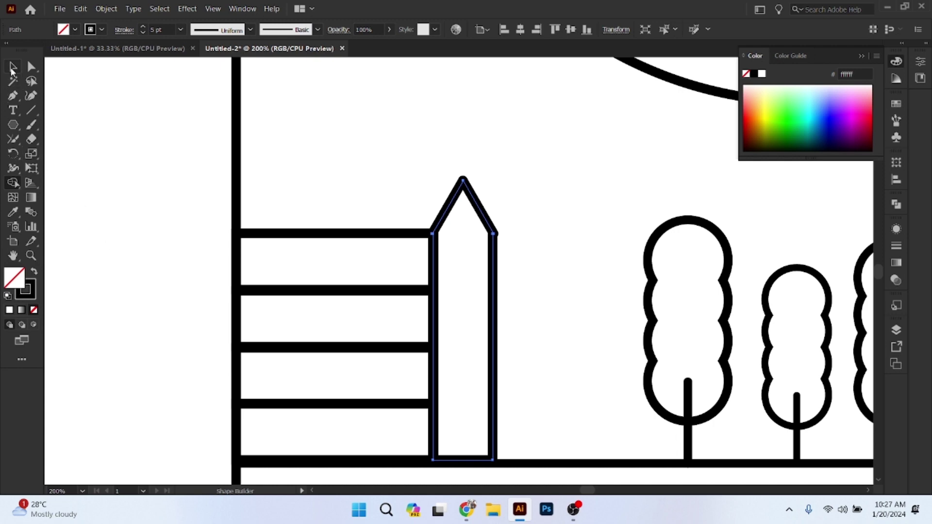
- Draw a straight roofline from the arch's left post to the picket's peak
{"action": "left_click", "coordinate": [12, 95]}
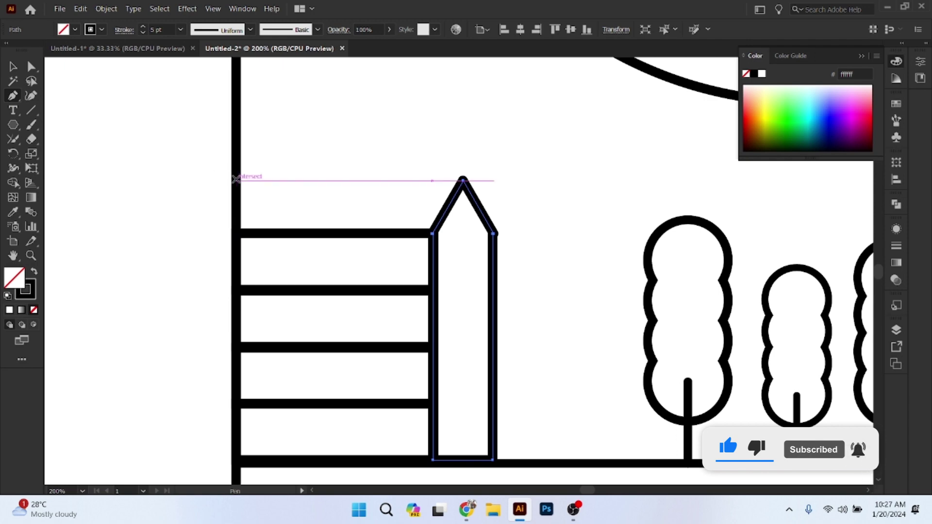
{"action": "left_click", "coordinate": [236, 179]}
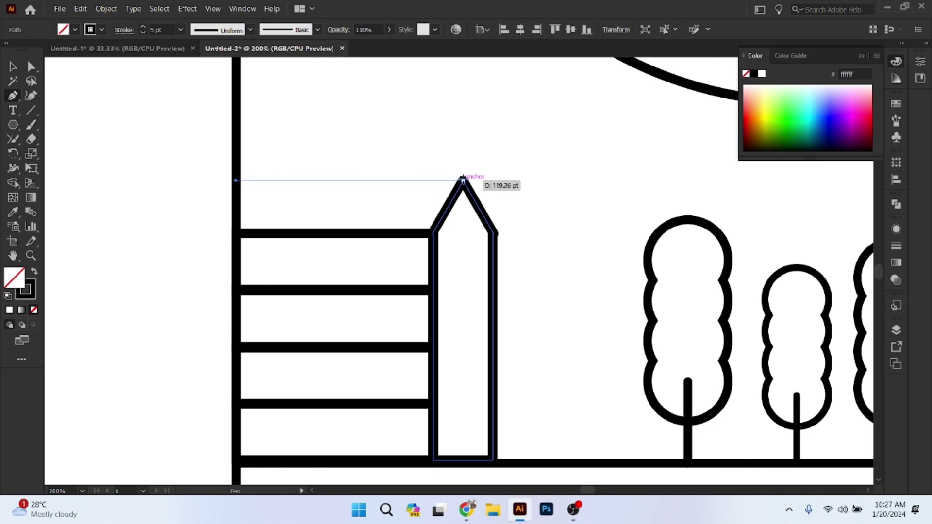
{"action": "left_click", "coordinate": [463, 180]}
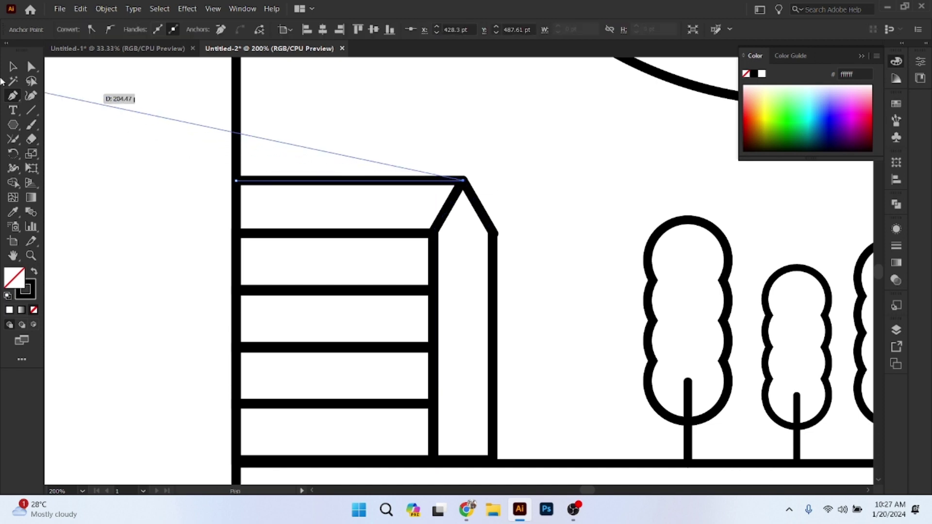
{"action": "left_click", "coordinate": [12, 67]}
{"action": "left_click", "coordinate": [558, 329]}
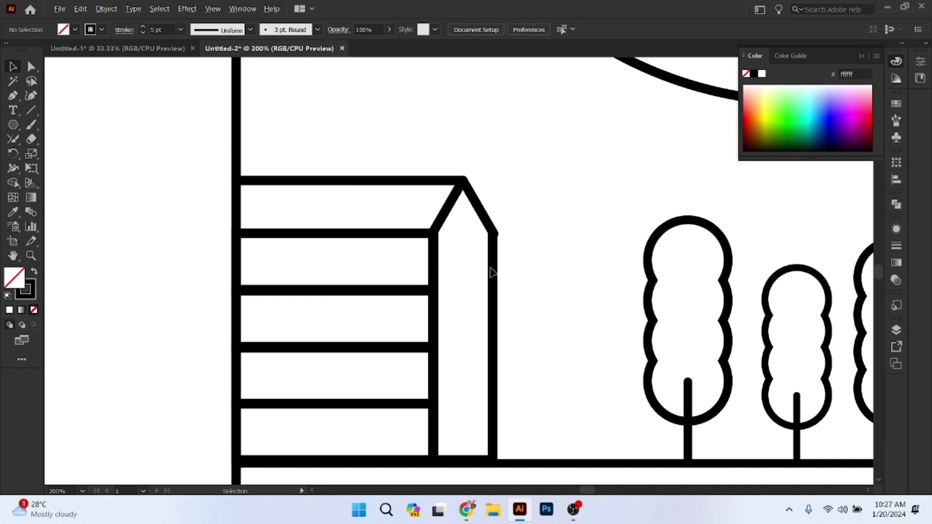
{"action": "scroll", "coordinate": [491, 268], "scroll_direction": "down", "scroll_amount": 1}
- Close the Color panel and show the Layers list with Layer 1 expanded into its paths and groups
{"action": "scroll", "coordinate": [491, 268], "scroll_direction": "down", "scroll_amount": 2}
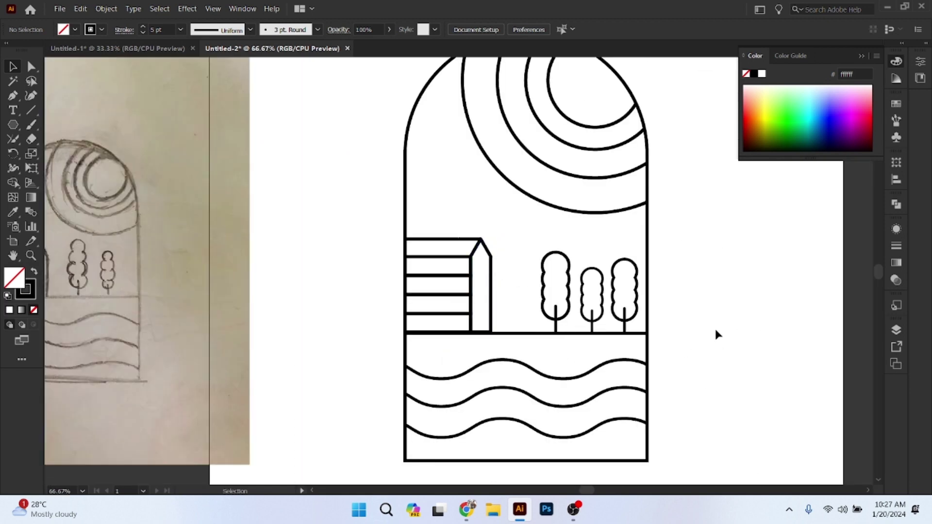
{"action": "scroll", "coordinate": [714, 333], "scroll_direction": "down", "scroll_amount": 1}
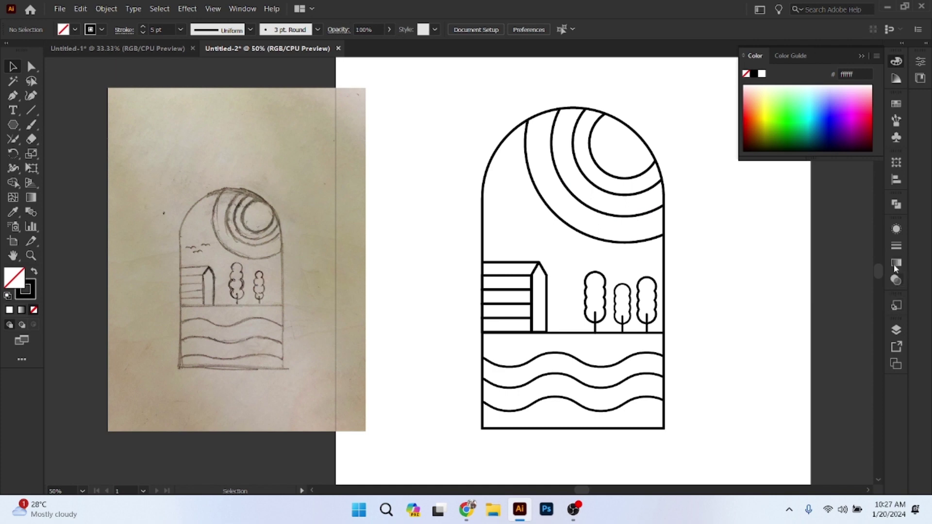
{"action": "left_click", "coordinate": [861, 55]}
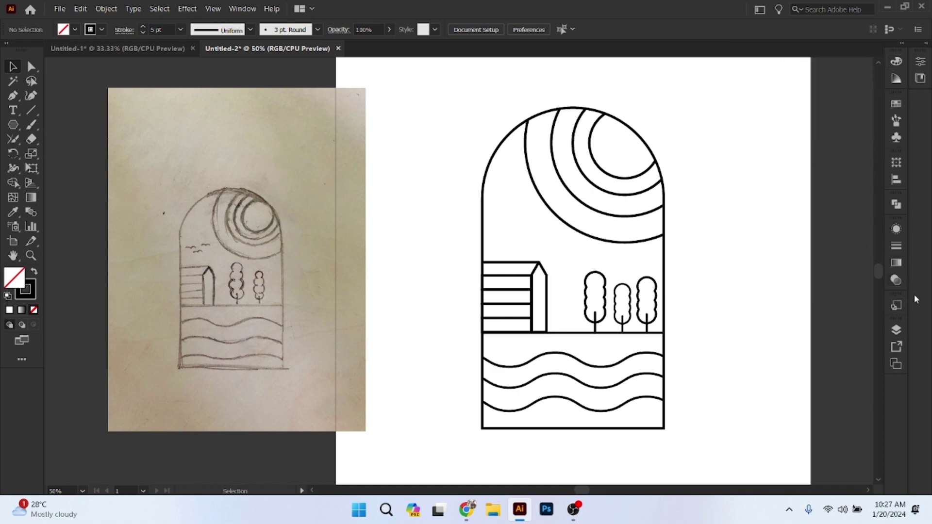
{"action": "left_click", "coordinate": [895, 330]}
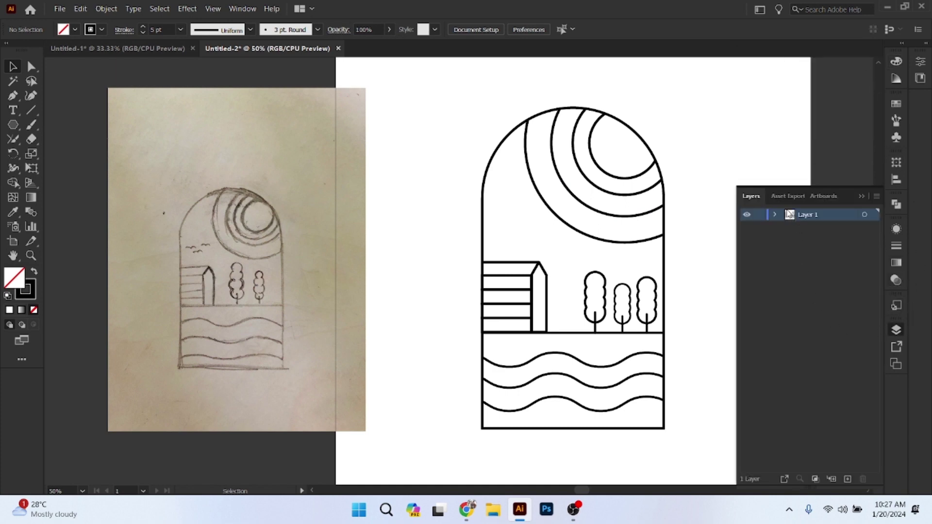
{"action": "left_click", "coordinate": [775, 215]}
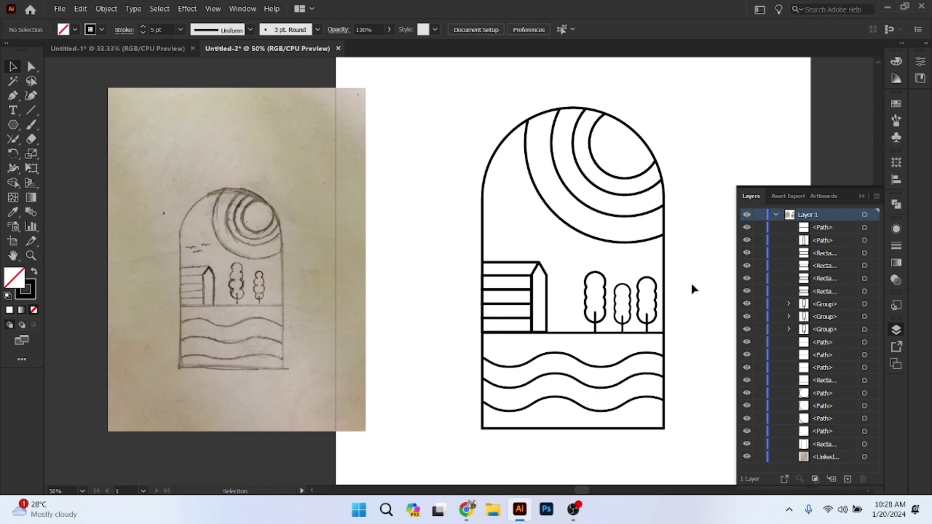
- Duplicate the arch window, remove the copy's fill, and enlarge it
{"action": "left_click", "coordinate": [666, 266]}
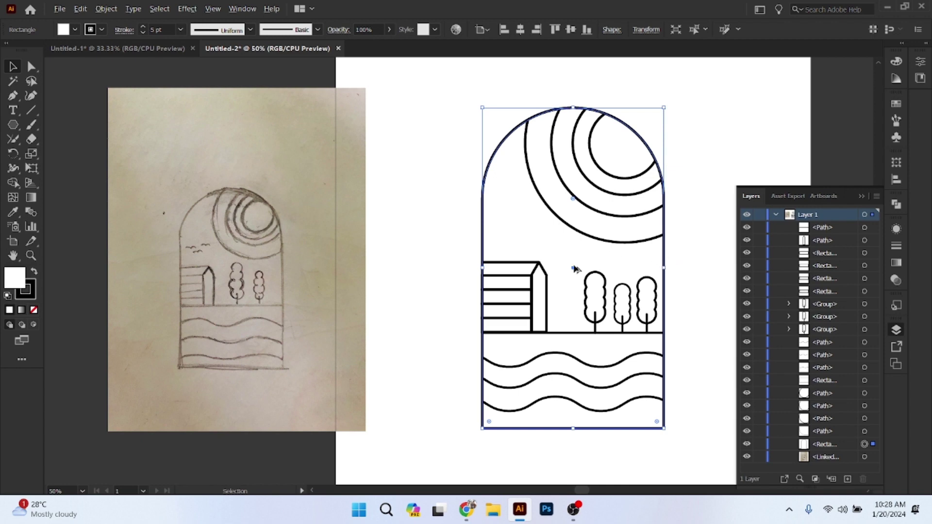
{"action": "left_click_drag", "start_coordinate": [573, 268], "coordinate": [602, 261]}
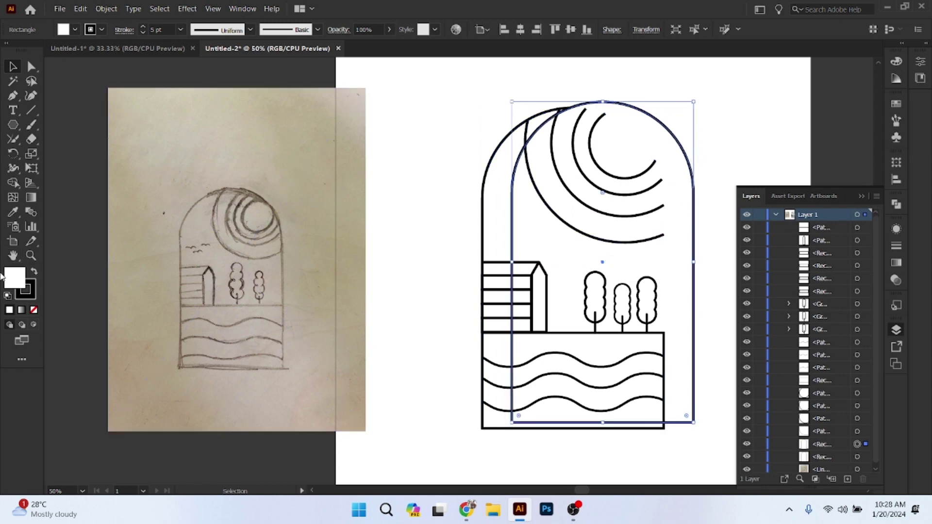
{"action": "left_click", "coordinate": [34, 310]}
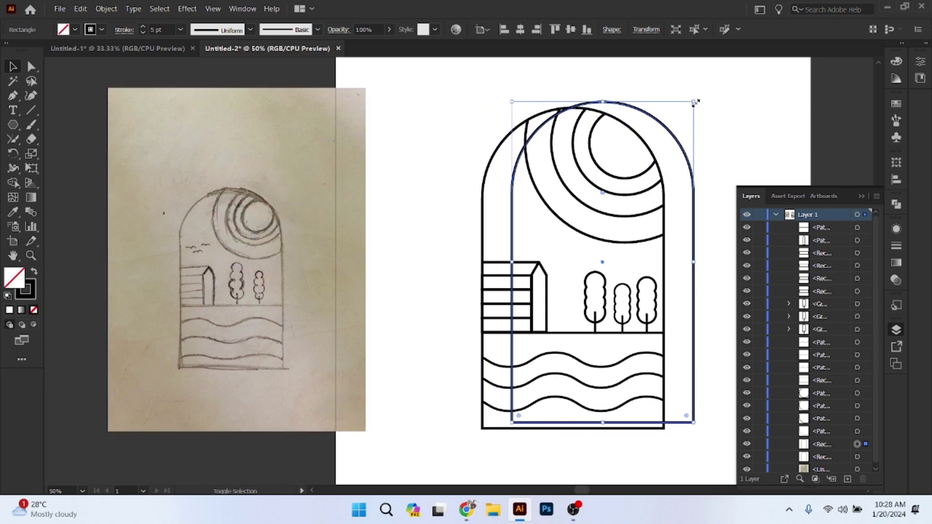
{"action": "left_click_drag", "start_coordinate": [695, 102], "coordinate": [711, 95]}
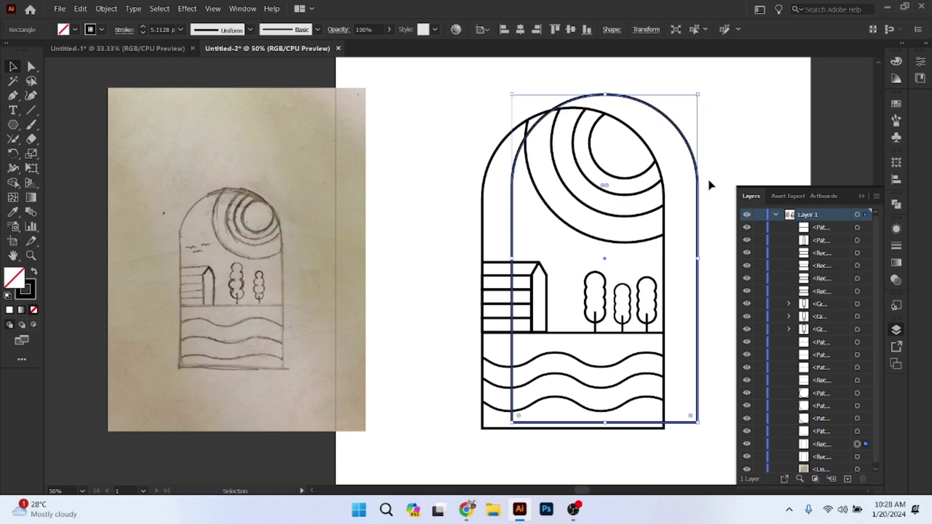
- Move the larger unfilled arch over the original window, enlarging it slightly more
{"action": "left_click", "coordinate": [702, 187]}
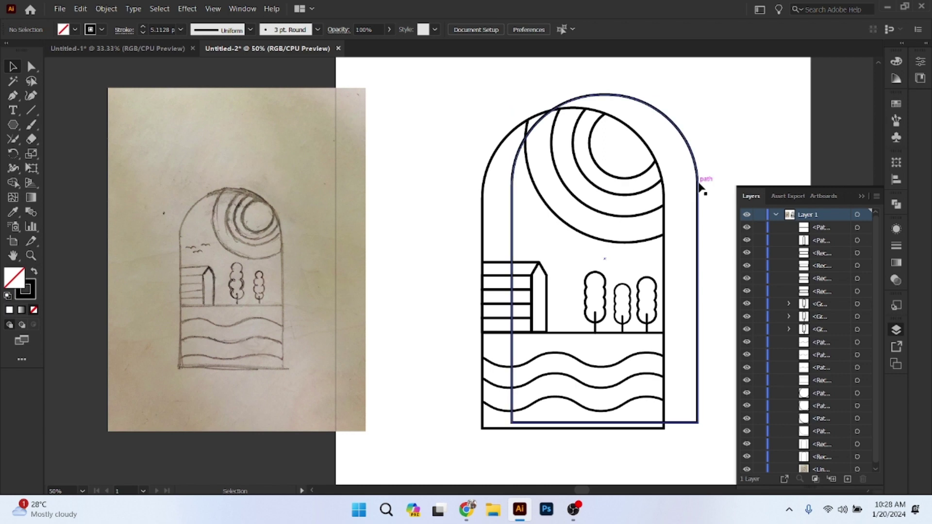
{"action": "left_click_drag", "start_coordinate": [703, 187], "coordinate": [666, 193]}
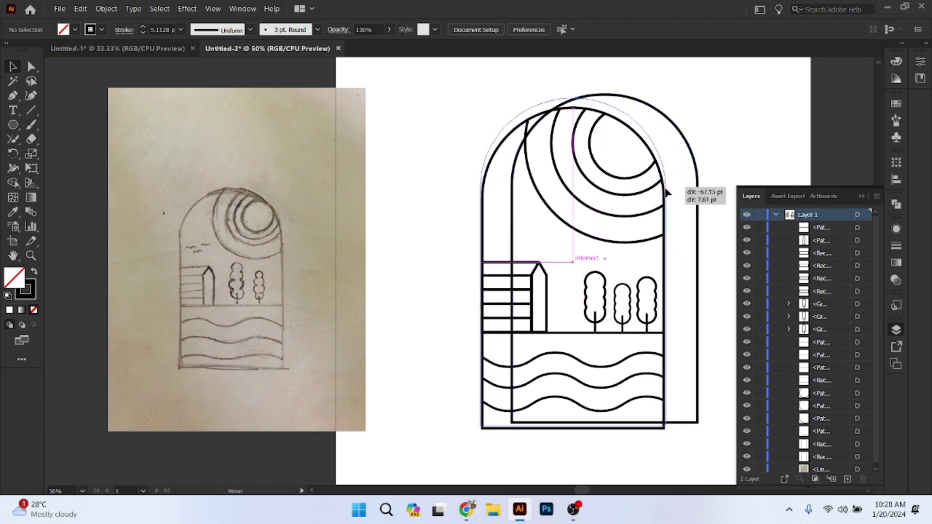
{"action": "left_click_drag", "start_coordinate": [667, 193], "coordinate": [665, 193]}
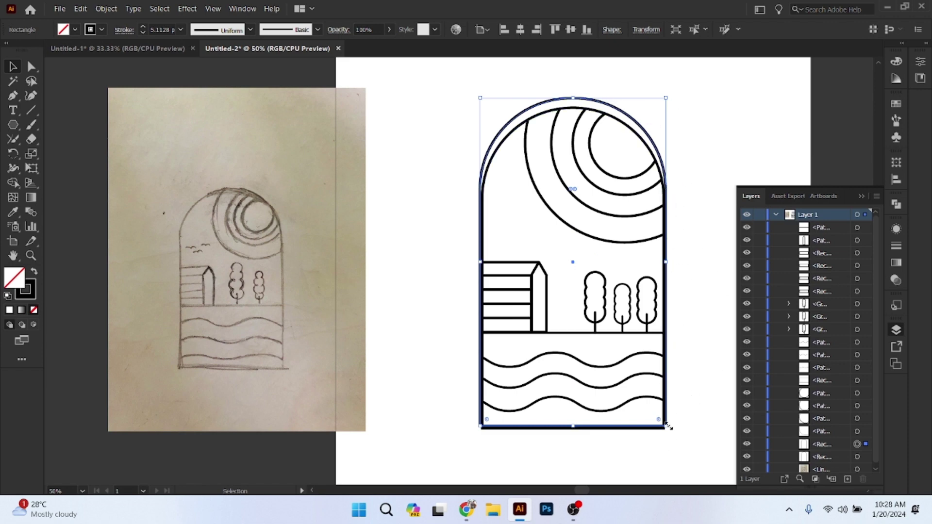
{"action": "left_click_drag", "start_coordinate": [667, 426], "coordinate": [677, 434]}
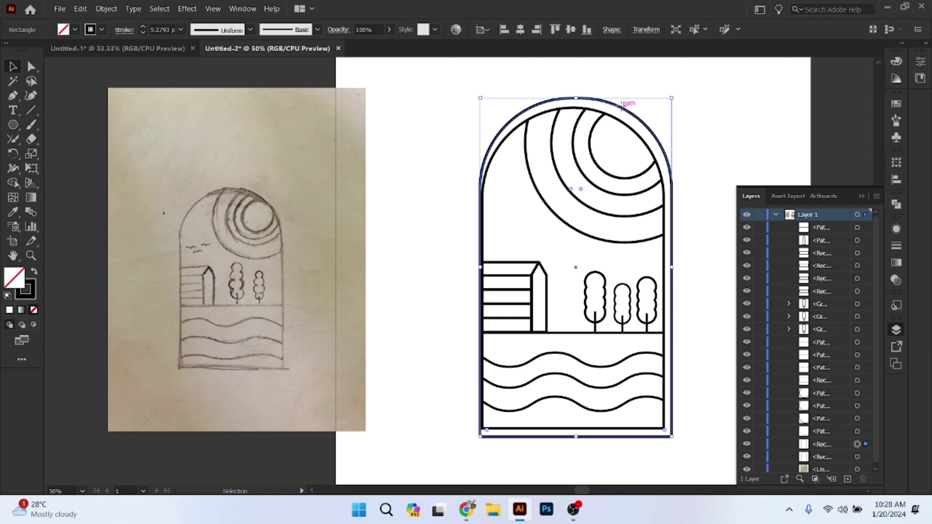
{"action": "left_click_drag", "start_coordinate": [622, 109], "coordinate": [617, 111]}
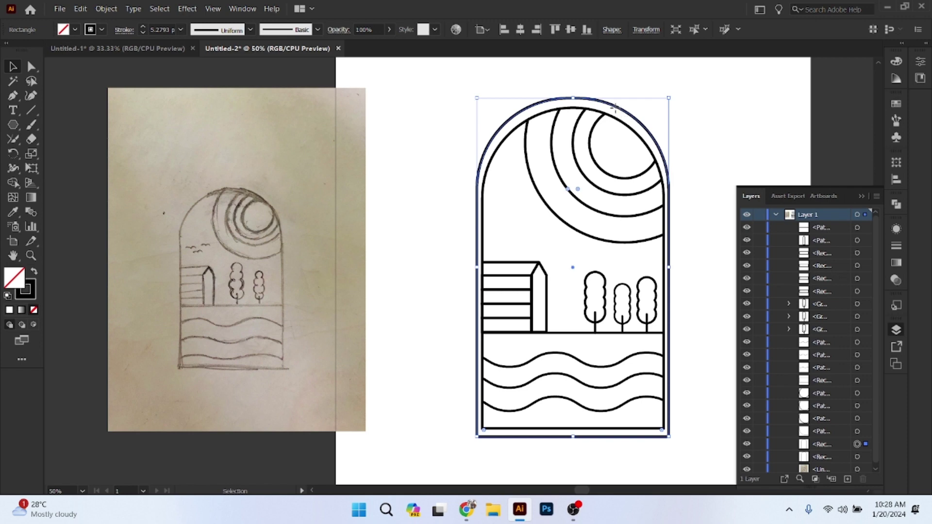
{"action": "left_click_drag", "start_coordinate": [615, 107], "coordinate": [613, 112]}
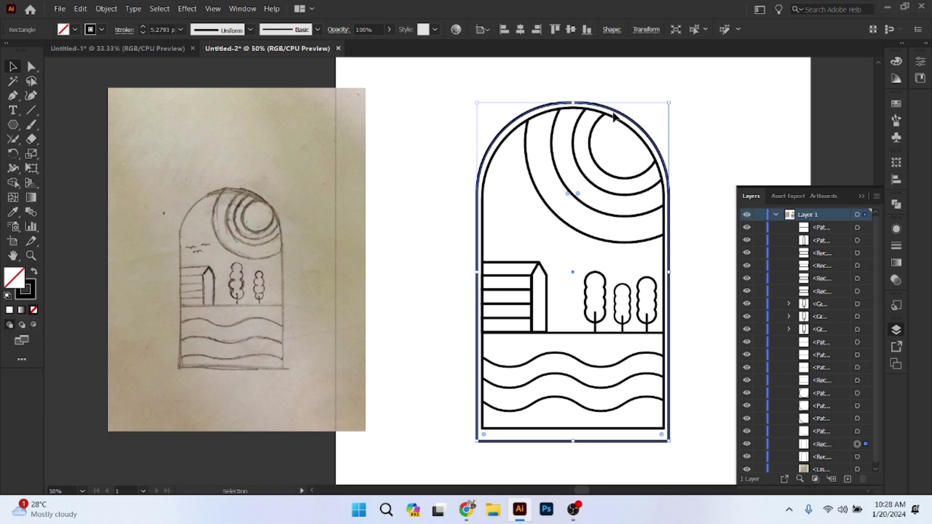
{"action": "left_click_drag", "start_coordinate": [613, 116], "coordinate": [614, 117]}
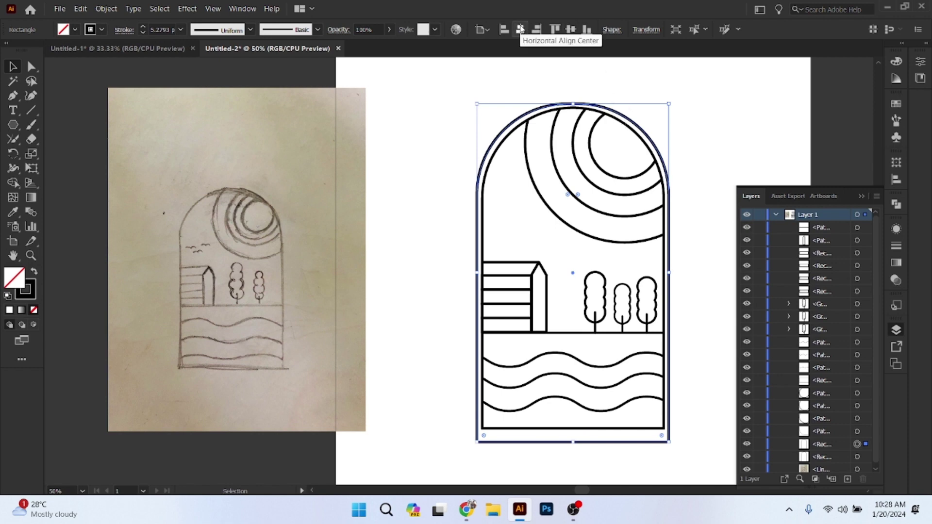
- Centre the outer arch horizontally and vertically on the window, then fine-tune its bottom edge
{"action": "left_click", "coordinate": [520, 29]}
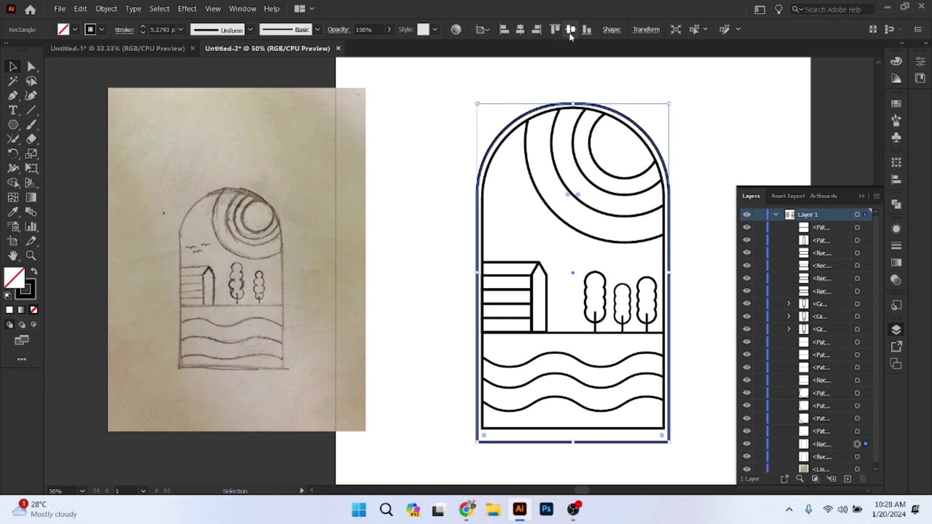
{"action": "left_click", "coordinate": [570, 31]}
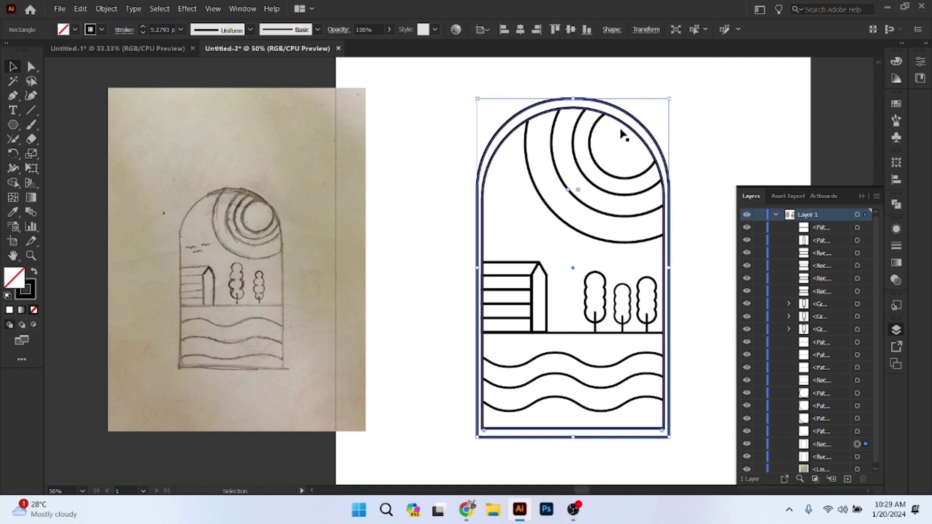
{"action": "key", "text": "shift+Down"}
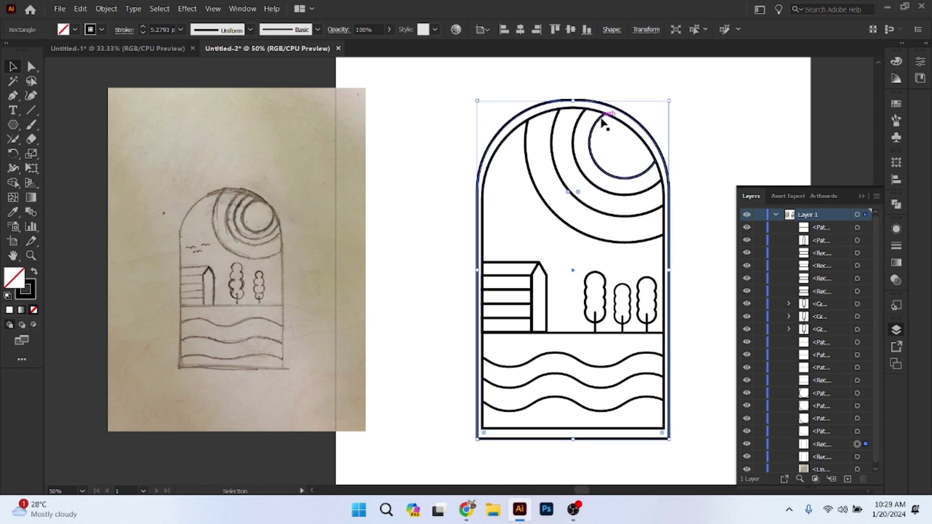
{"action": "key", "text": "shift+Down"}
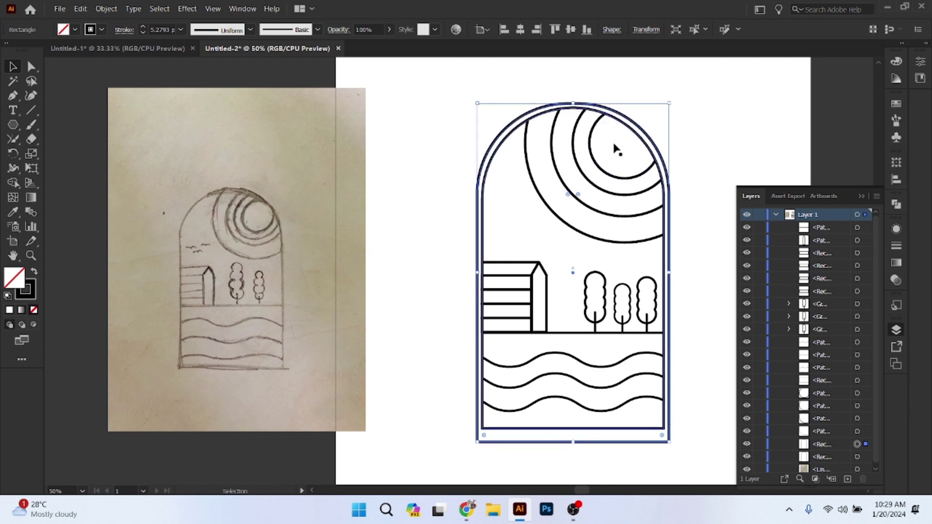
{"action": "left_click", "coordinate": [602, 466]}
{"action": "left_click", "coordinate": [575, 443]}
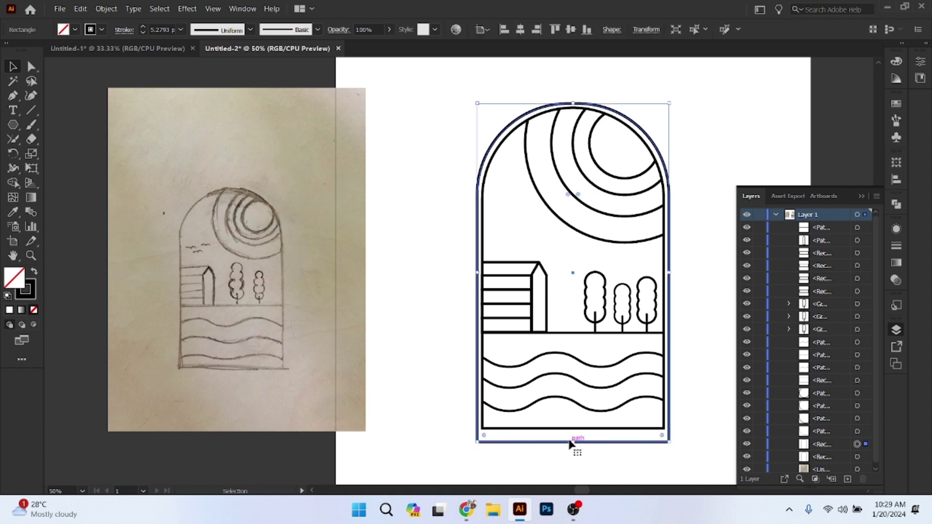
{"action": "left_click_drag", "start_coordinate": [573, 442], "coordinate": [574, 436]}
{"action": "left_click", "coordinate": [701, 402]}
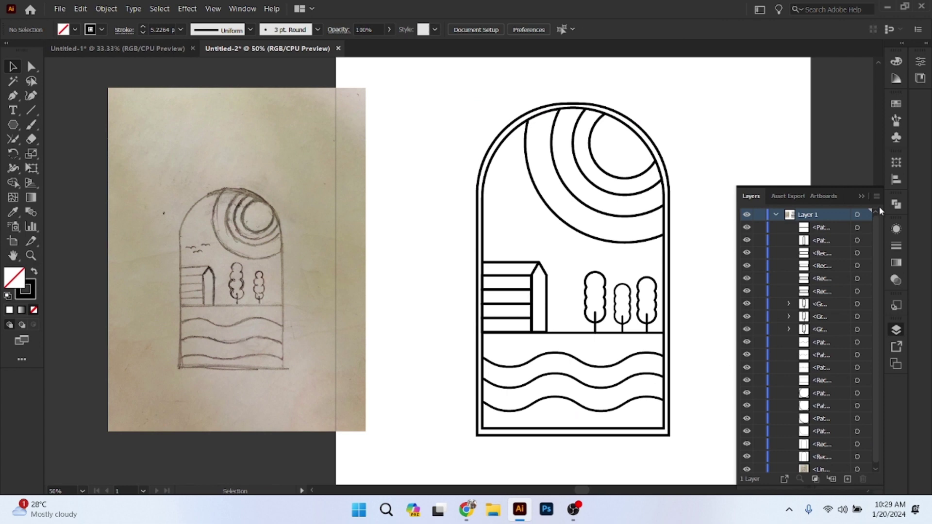
{"action": "left_click", "coordinate": [862, 196]}
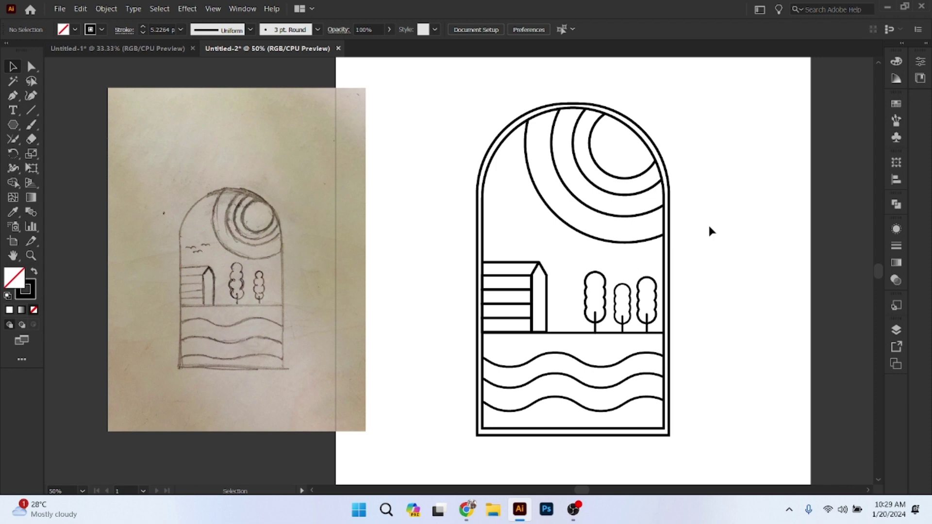
- Draw a small circle left of the arch and copy it just to its right
{"action": "scroll", "coordinate": [709, 230], "scroll_direction": "down", "scroll_amount": 1, "text": "alt"}
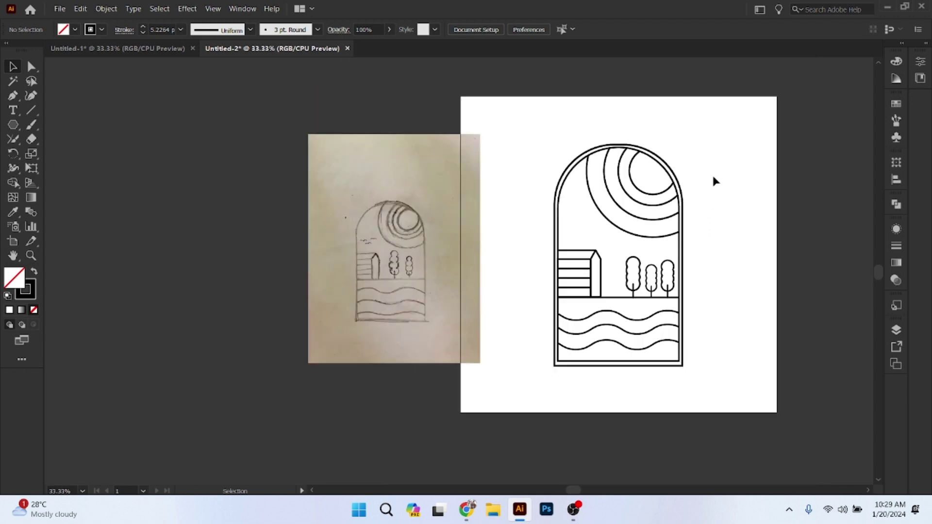
{"action": "scroll", "coordinate": [711, 173], "scroll_direction": "up", "scroll_amount": 1, "text": "alt"}
{"action": "scroll", "coordinate": [744, 277], "scroll_direction": "up", "scroll_amount": 1, "text": "alt"}
{"action": "scroll", "coordinate": [529, 204], "scroll_direction": "up", "scroll_amount": 2}
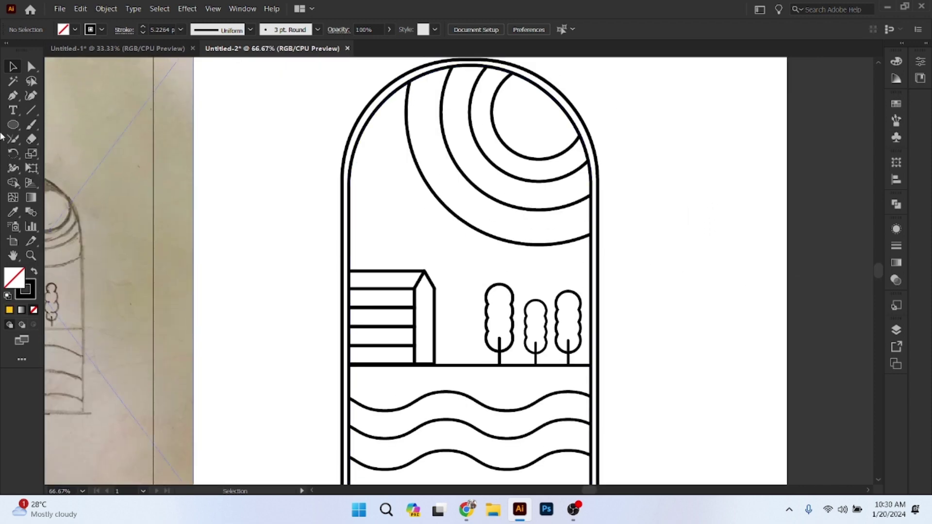
{"action": "left_click", "coordinate": [14, 125]}
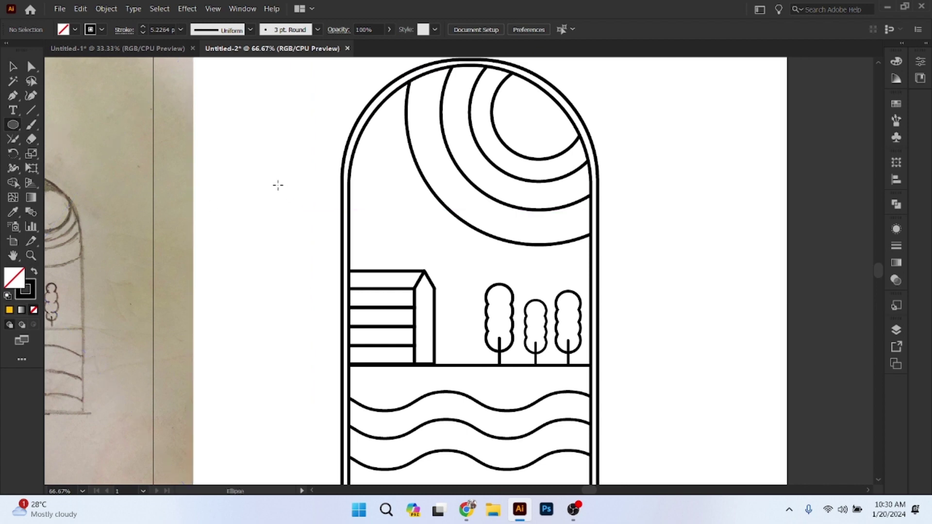
{"action": "left_click_drag", "start_coordinate": [248, 188], "coordinate": [267, 170]}
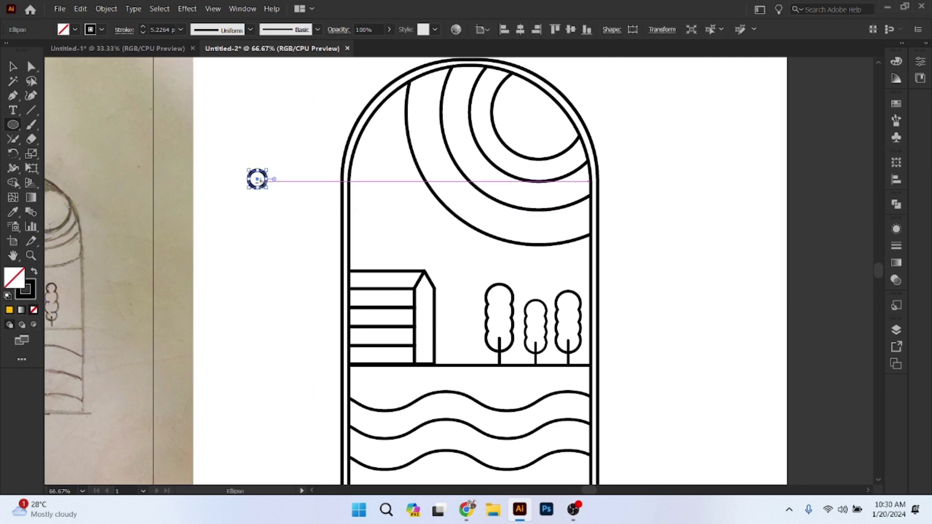
{"action": "left_click", "coordinate": [13, 67]}
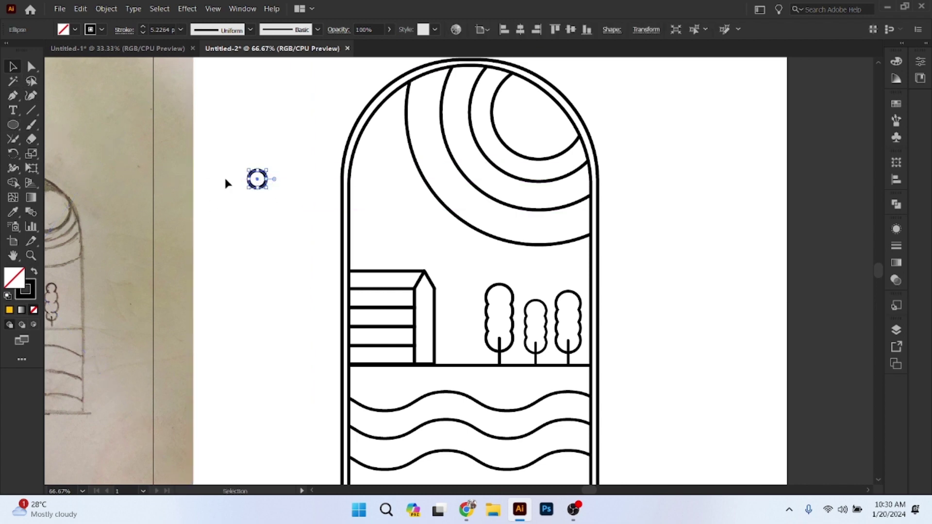
{"action": "left_click_drag", "start_coordinate": [260, 181], "coordinate": [270, 181]}
{"action": "left_click_drag", "start_coordinate": [238, 145], "coordinate": [286, 198]}
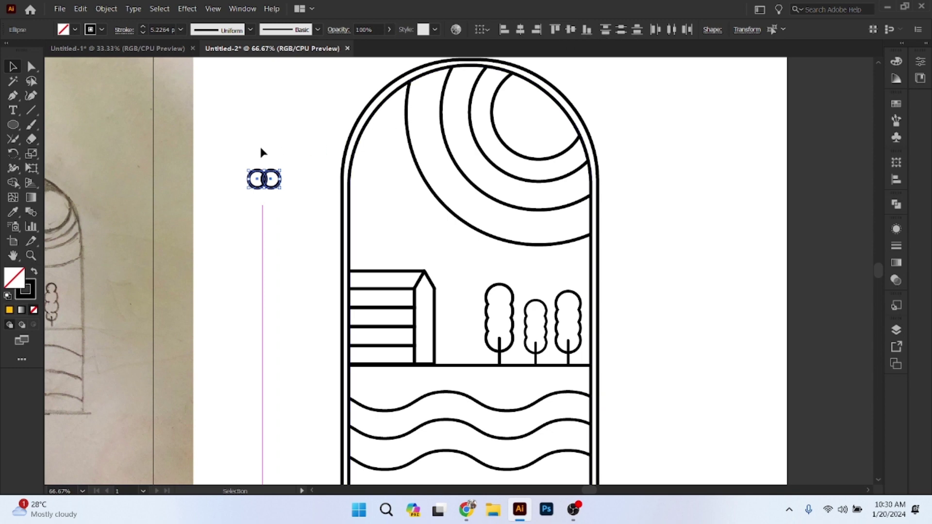
- Delete both circles' bottom anchor points, turning them into two arches
{"action": "left_click", "coordinate": [31, 67]}
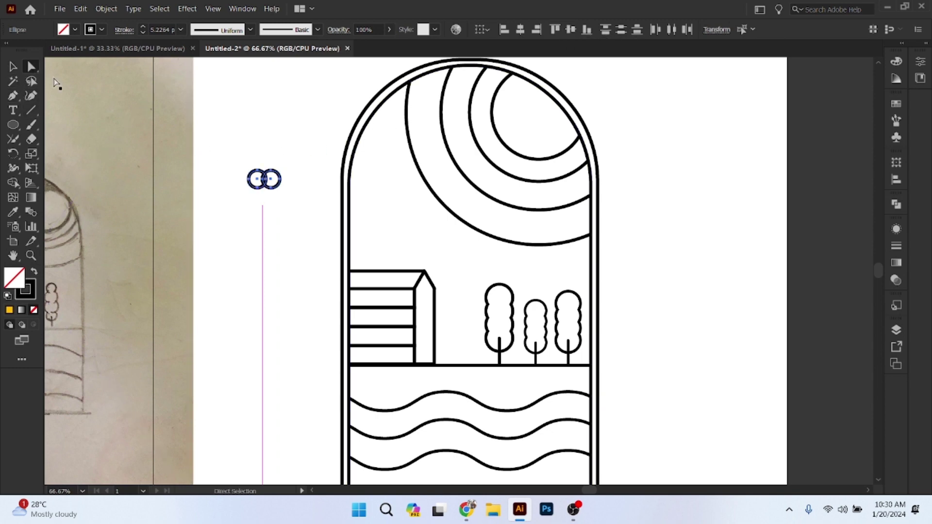
{"action": "left_click", "coordinate": [239, 186]}
{"action": "mouse_move", "coordinate": [240, 180]}
{"action": "left_mouse_down"}
{"action": "mouse_move", "coordinate": [292, 195]}
{"action": "mouse_move", "coordinate": [266, 191]}
{"action": "mouse_move", "coordinate": [271, 185]}
{"action": "left_mouse_up"}
{"action": "left_click", "coordinate": [262, 200]}
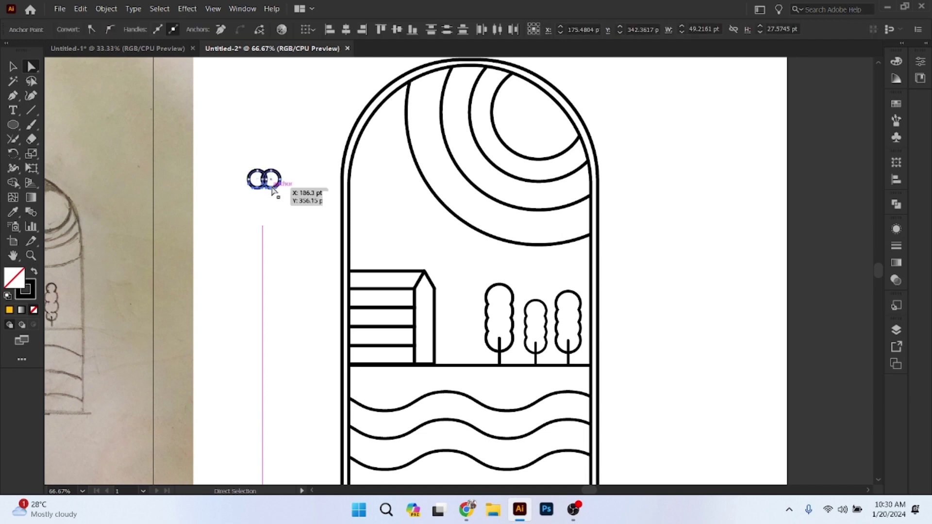
{"action": "key", "text": "Delete"}
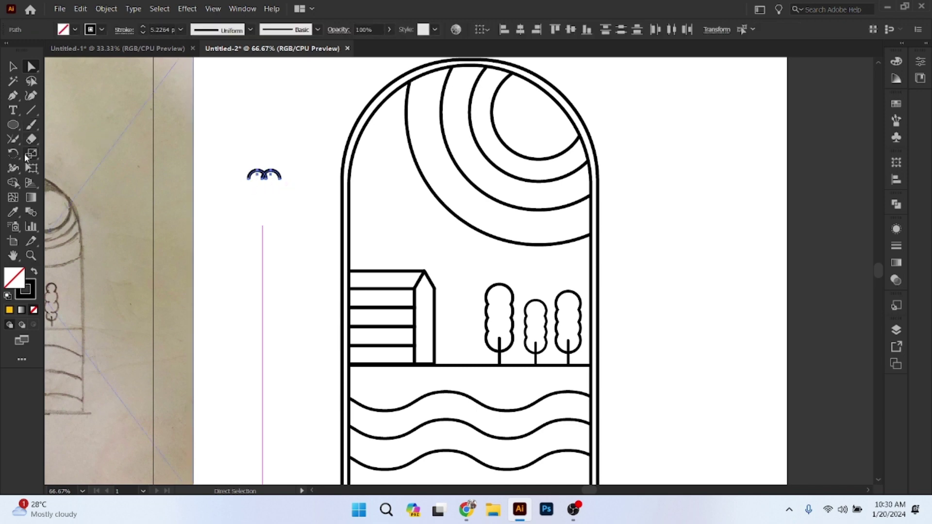
- Join the two arches into a single bird path with the Join Tool
{"action": "right_click", "coordinate": [14, 142]}
{"action": "left_click", "coordinate": [66, 198]}
{"action": "scroll", "coordinate": [268, 205], "scroll_direction": "up", "scroll_amount": 2}
{"action": "scroll", "coordinate": [269, 206], "scroll_direction": "up", "scroll_amount": 1}
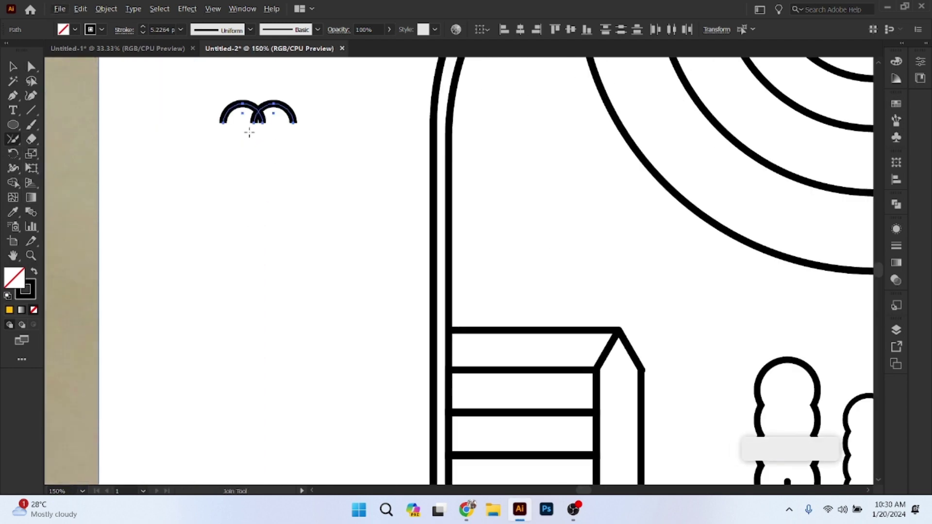
{"action": "scroll", "coordinate": [249, 136], "scroll_direction": "up", "scroll_amount": 1}
{"action": "scroll", "coordinate": [249, 121], "scroll_direction": "up", "scroll_amount": 1}
{"action": "mouse_move", "coordinate": [252, 133]}
{"action": "left_mouse_down"}
{"action": "mouse_move", "coordinate": [251, 116]}
{"action": "mouse_move", "coordinate": [251, 128]}
{"action": "left_mouse_up"}
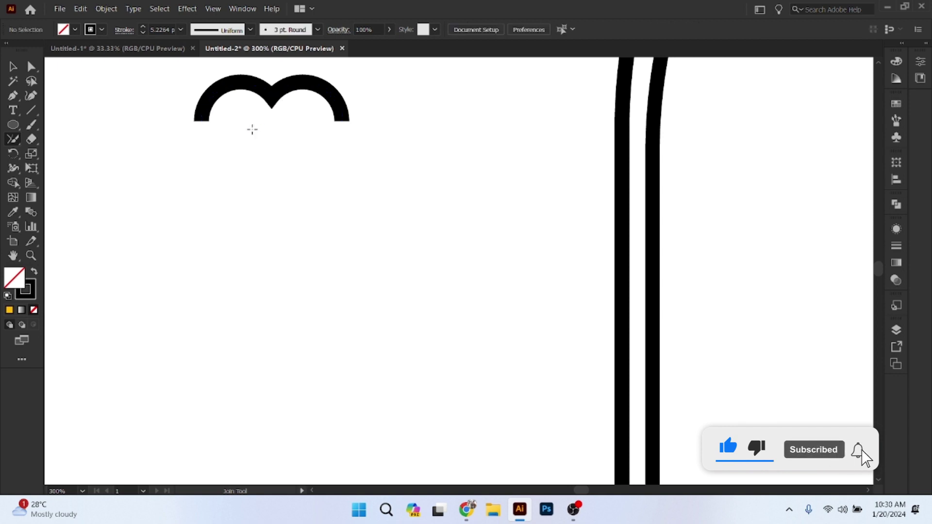
{"action": "scroll", "coordinate": [291, 117], "scroll_direction": "down", "scroll_amount": 1}
{"action": "scroll", "coordinate": [291, 117], "scroll_direction": "down", "scroll_amount": 3}
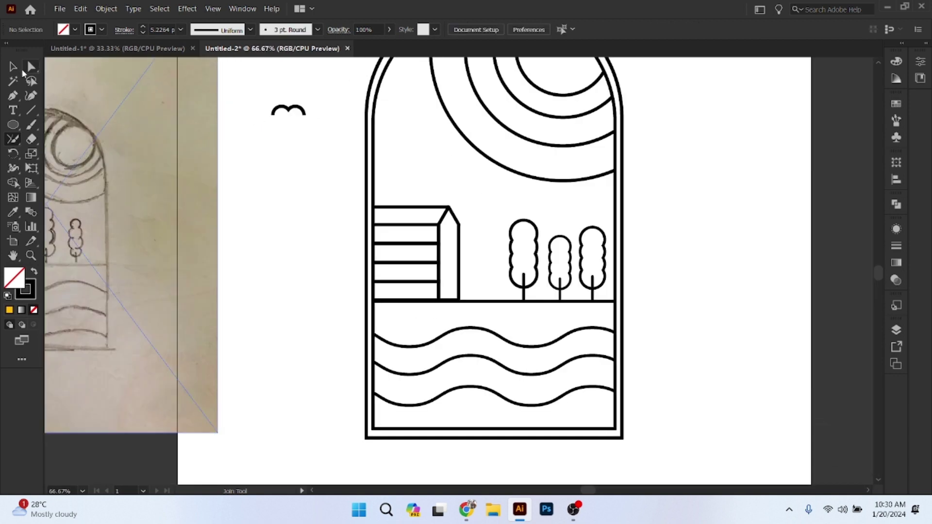
- Give the bird shape a tapered stroke width profile
{"action": "left_click", "coordinate": [13, 67]}
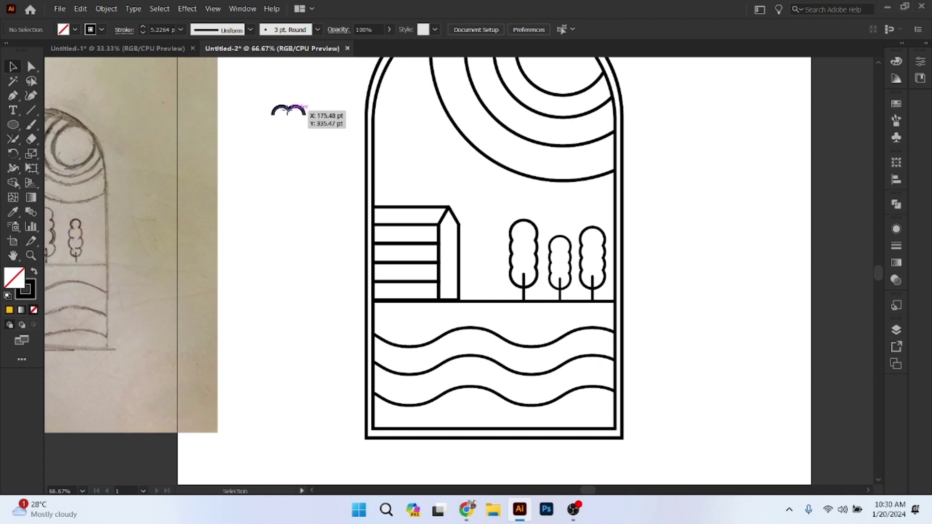
{"action": "left_click", "coordinate": [290, 111]}
{"action": "left_click", "coordinate": [250, 30]}
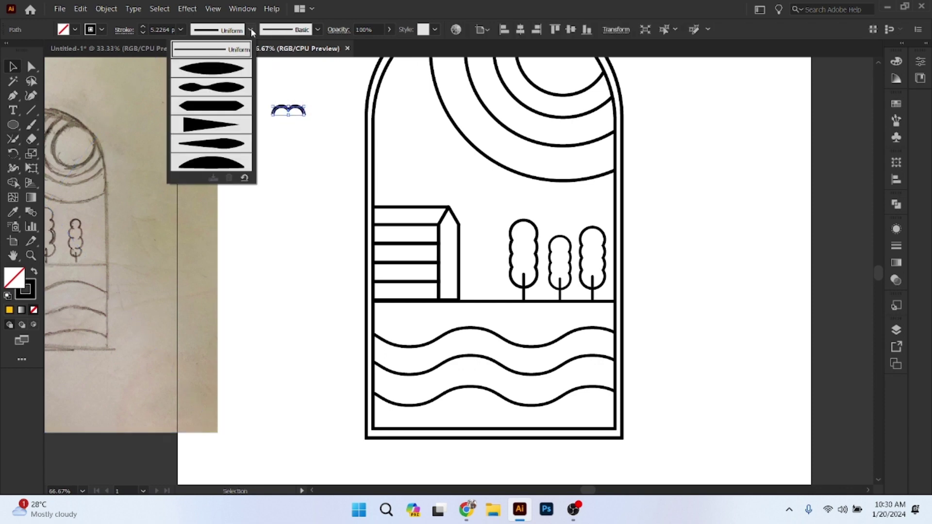
{"action": "left_click", "coordinate": [213, 73]}
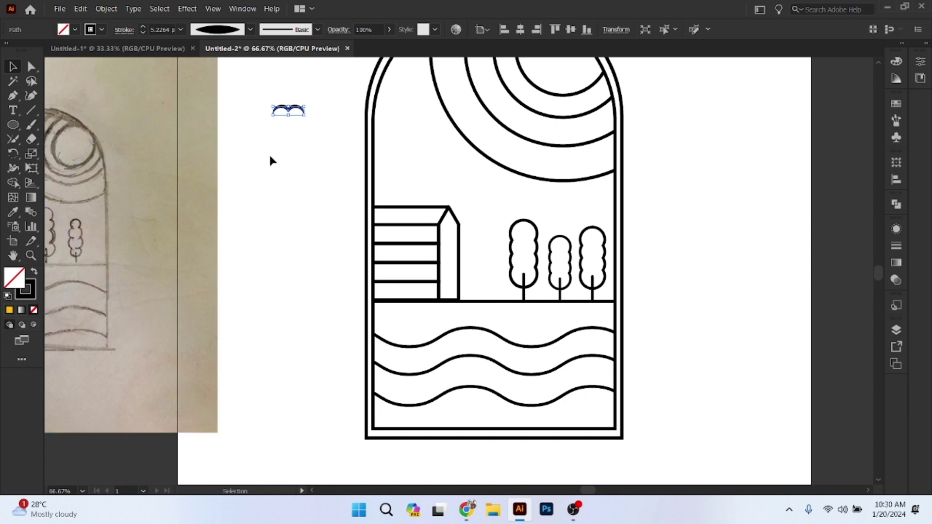
- Move the bird into the arch's sky above the house
{"action": "left_click", "coordinate": [271, 155]}
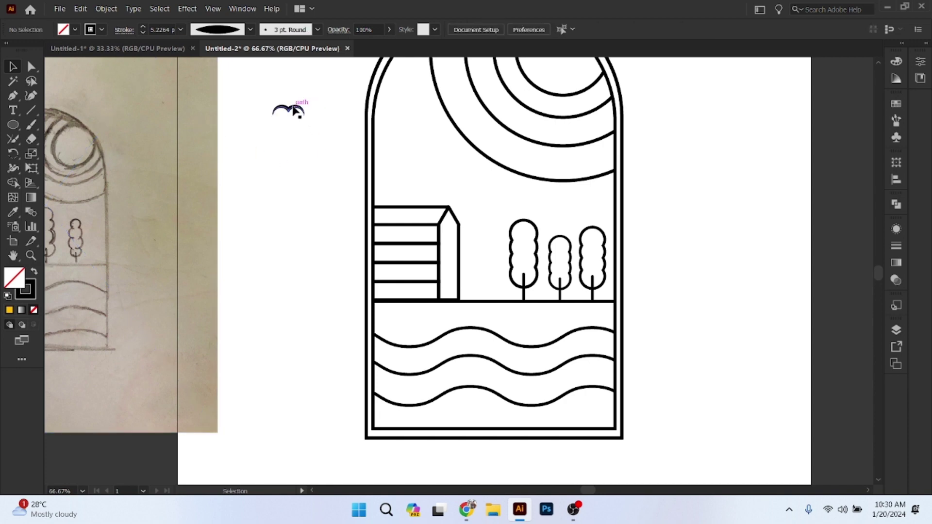
{"action": "left_click_drag", "start_coordinate": [297, 108], "coordinate": [418, 165]}
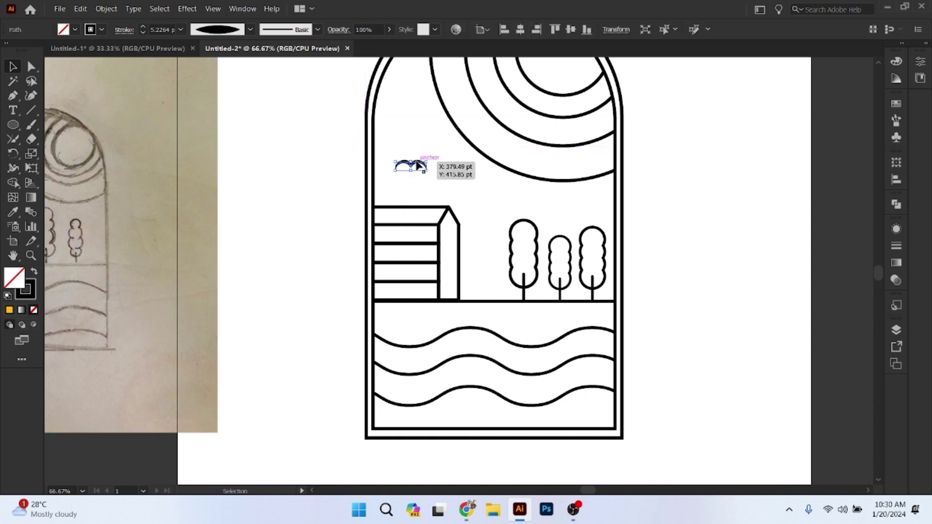
{"action": "left_click_drag", "start_coordinate": [426, 160], "coordinate": [427, 161]}
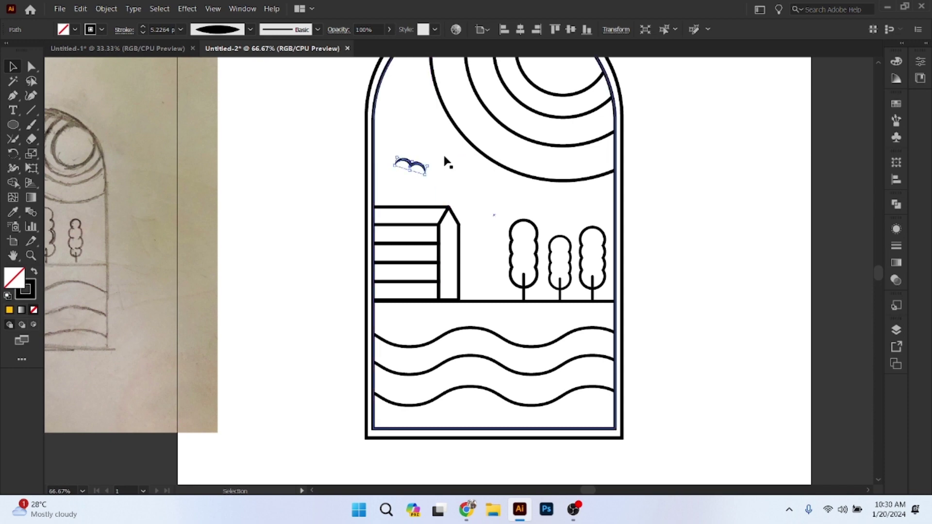
{"action": "left_click", "coordinate": [402, 174]}
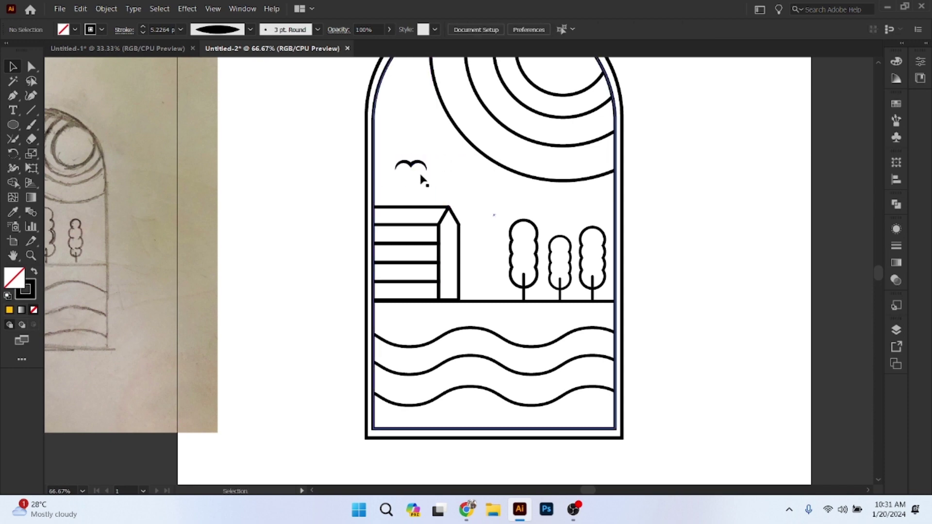
{"action": "scroll", "coordinate": [420, 174], "scroll_direction": "up", "scroll_amount": 2}
- Shrink the bird slightly and add a roughly half-size copy to its right
{"action": "scroll", "coordinate": [416, 158], "scroll_direction": "up", "scroll_amount": 1}
{"action": "left_click", "coordinate": [407, 129]}
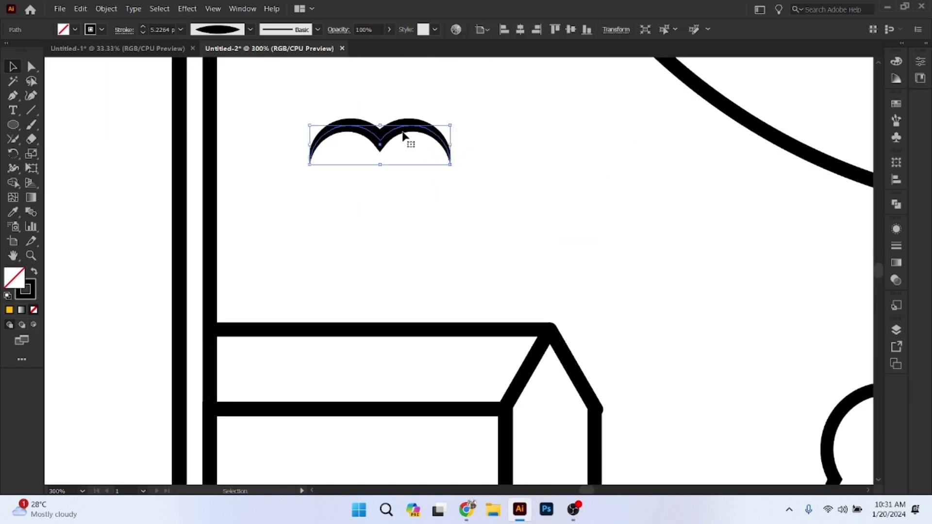
{"action": "left_click_drag", "start_coordinate": [451, 125], "coordinate": [416, 135]}
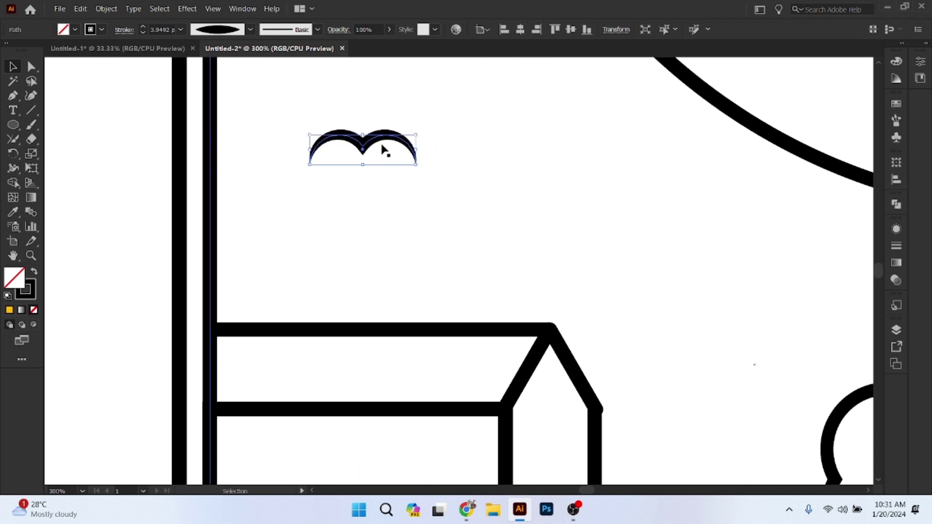
{"action": "left_click_drag", "start_coordinate": [363, 147], "coordinate": [486, 159]}
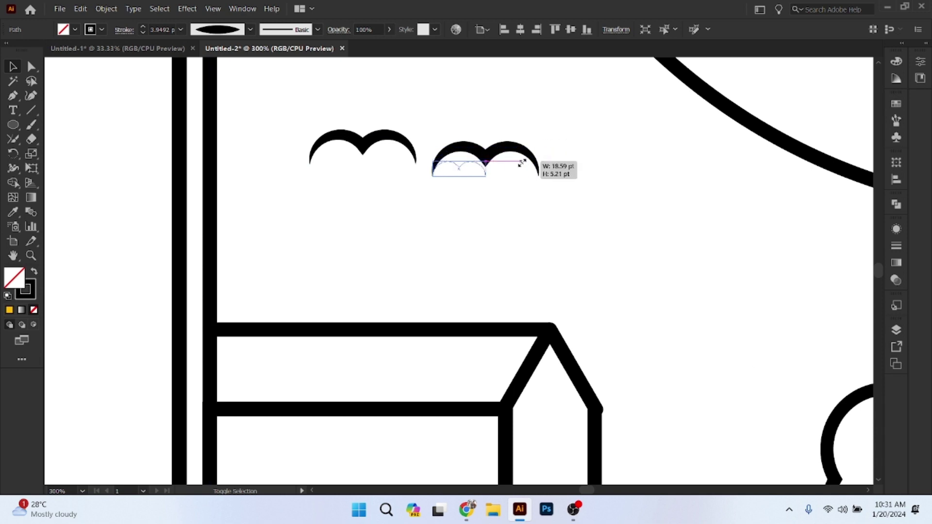
{"action": "mouse_move", "coordinate": [540, 145]}
{"action": "left_mouse_down"}
{"action": "mouse_move", "coordinate": [487, 160]}
{"action": "mouse_move", "coordinate": [495, 134]}
{"action": "left_mouse_up"}
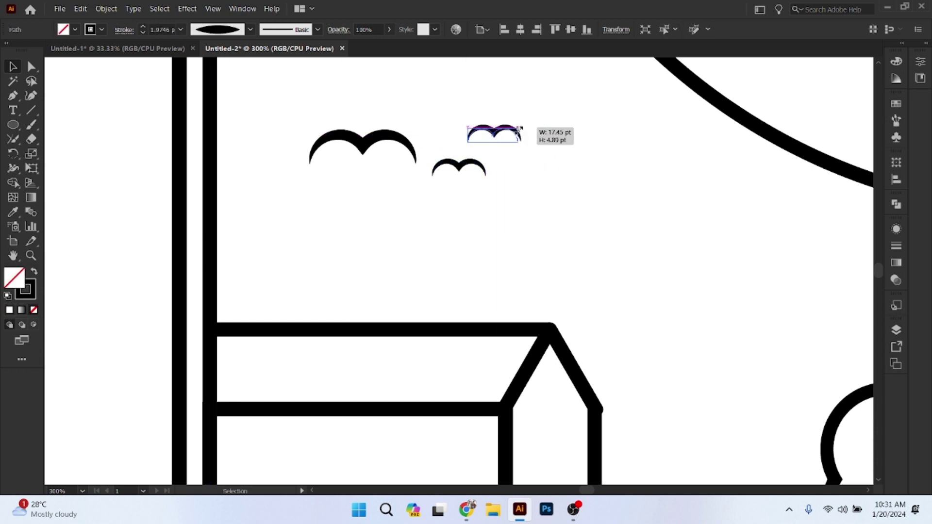
{"action": "left_click", "coordinate": [121, 194]}
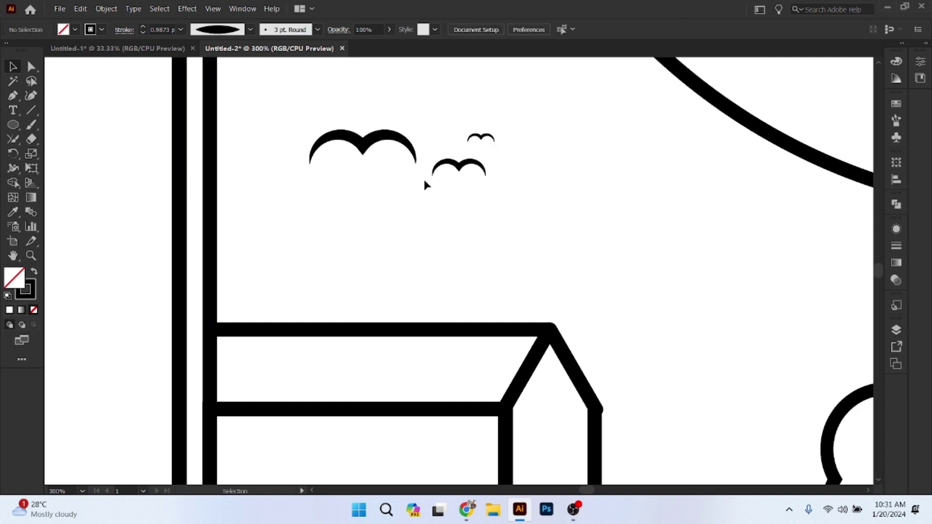
{"action": "scroll", "coordinate": [520, 192], "scroll_direction": "down", "scroll_amount": 3}
{"action": "scroll", "coordinate": [520, 192], "scroll_direction": "down", "scroll_amount": 4}
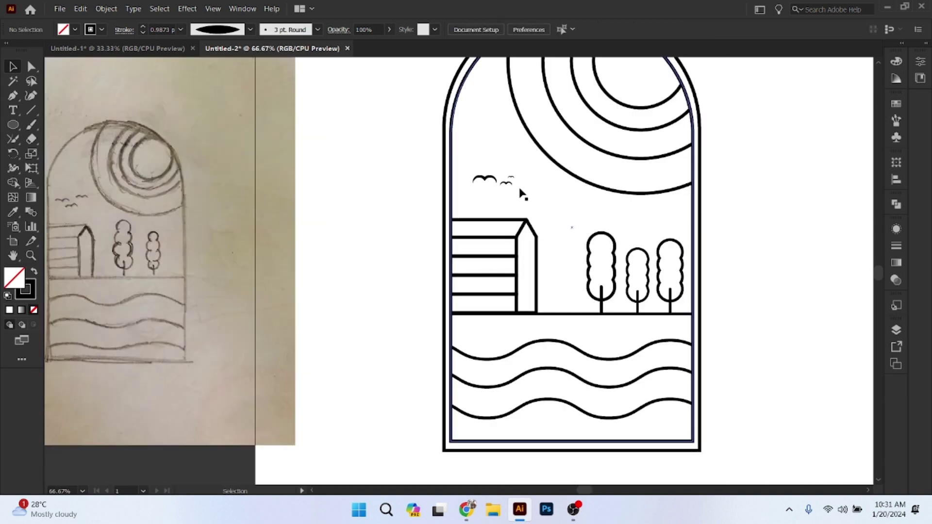
{"action": "scroll", "coordinate": [623, 207], "scroll_direction": "up", "scroll_amount": 2}
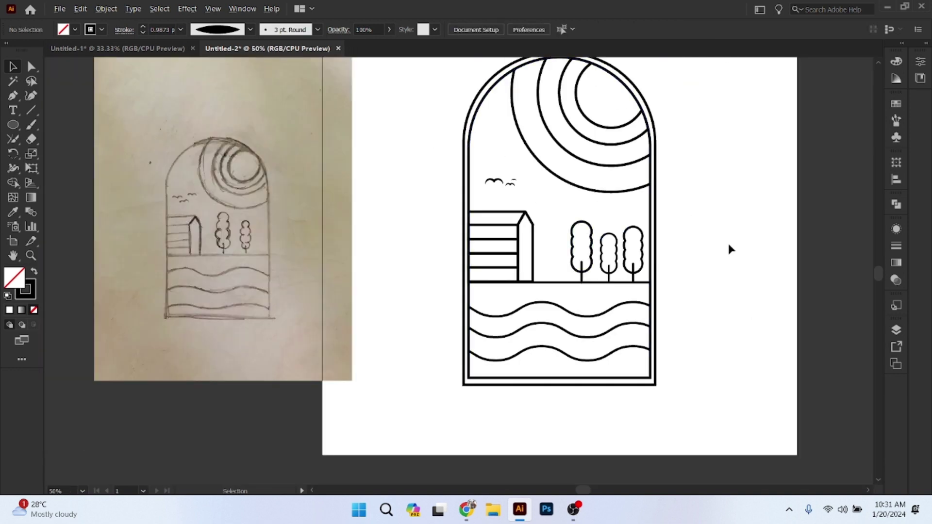
- Move the sketch photo further left, away from the artwork
{"action": "scroll", "coordinate": [727, 240], "scroll_direction": "down", "scroll_amount": 1}
{"action": "left_click_drag", "start_coordinate": [339, 268], "coordinate": [239, 266]}
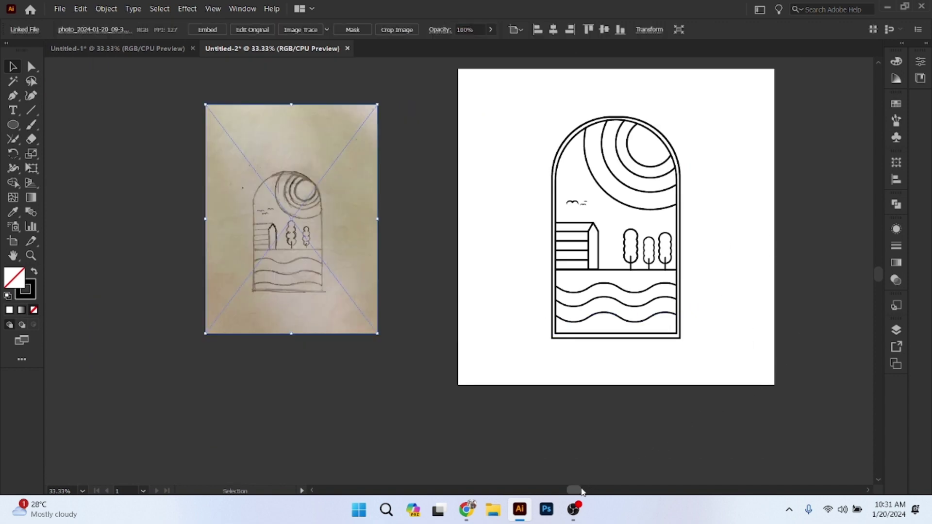
{"action": "left_click_drag", "start_coordinate": [583, 491], "coordinate": [597, 490]}
{"action": "scroll", "coordinate": [567, 281], "scroll_direction": "up", "scroll_amount": 1}
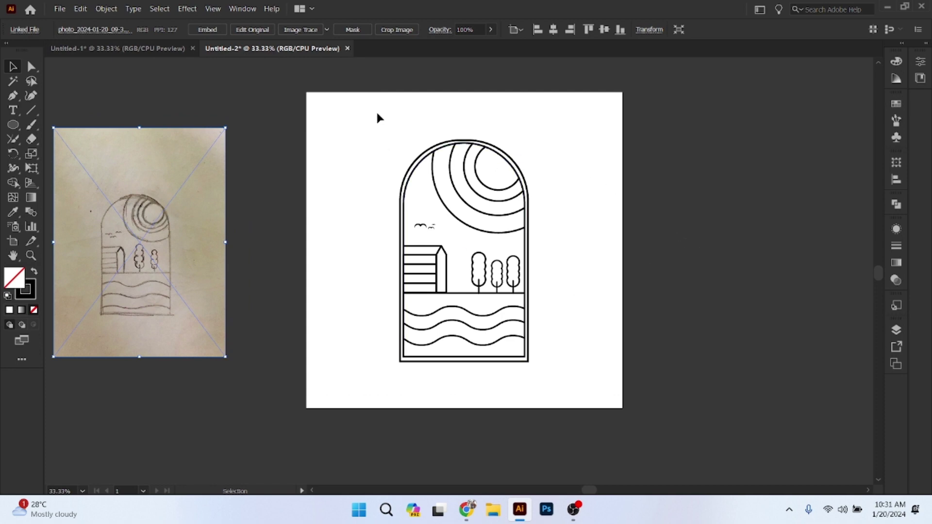
- Recolour all the arch scene's line art with a dark navy blue stroke
{"action": "left_click_drag", "start_coordinate": [378, 104], "coordinate": [573, 394]}
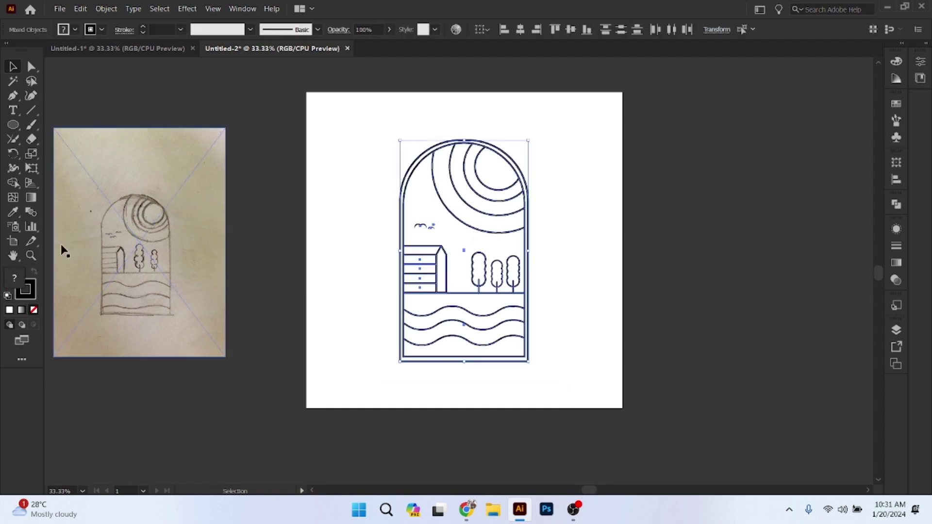
{"action": "left_click", "coordinate": [100, 29]}
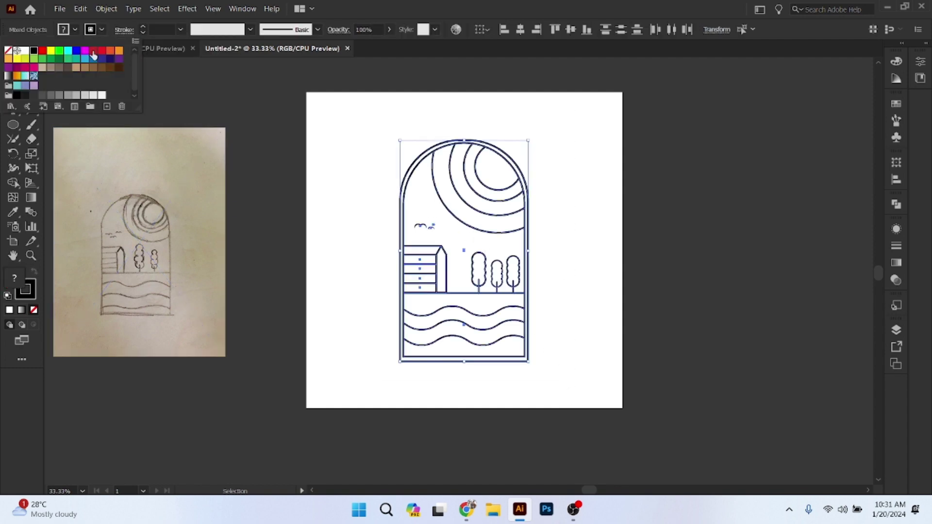
{"action": "left_click", "coordinate": [110, 59]}
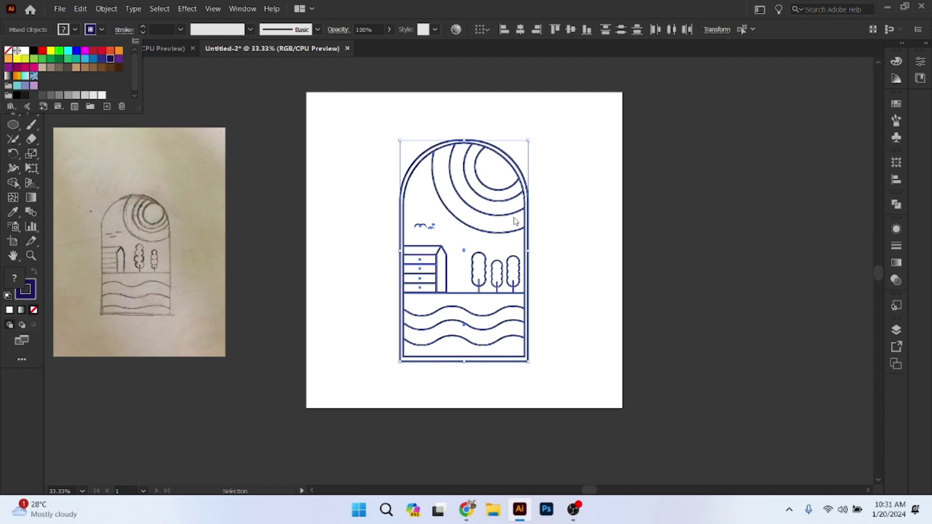
{"action": "left_click", "coordinate": [579, 233]}
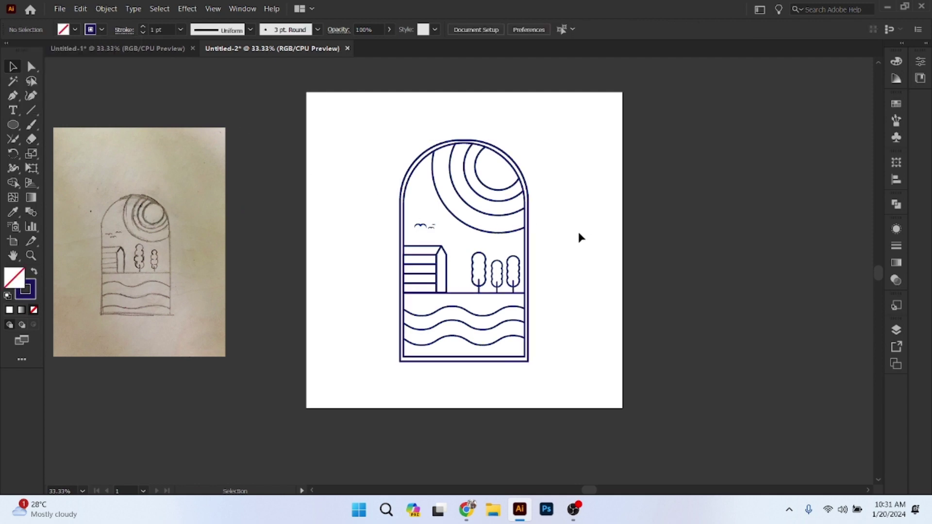